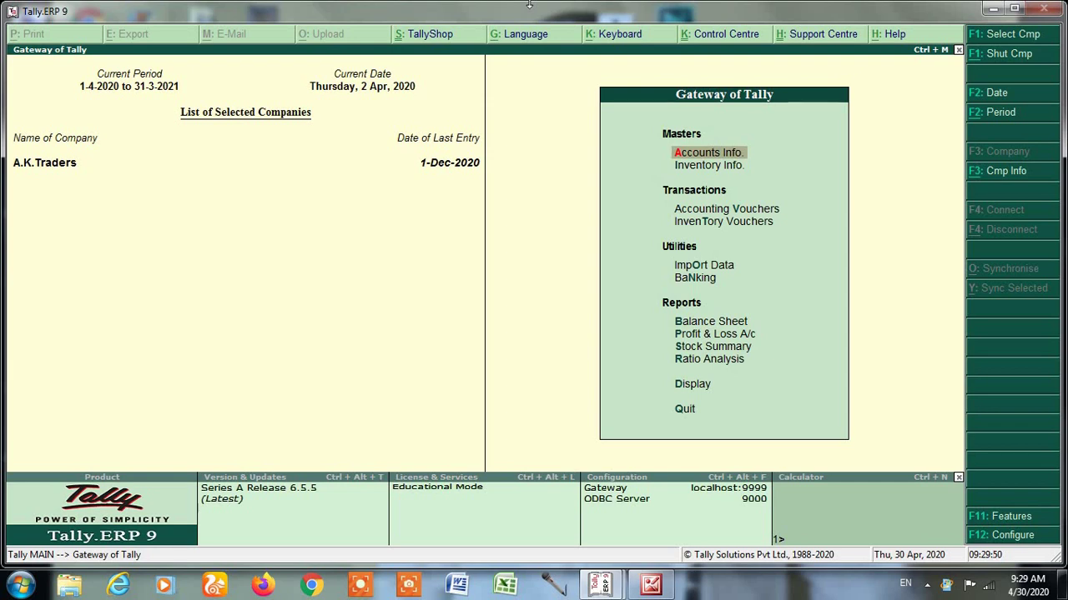
Step: Open the Deepak Traders ledger in single-ledger alteration from the accounts masters
{"action": "key", "text": "Return"}
{"action": "key", "text": "l"}
{"action": "key", "text": "a"}
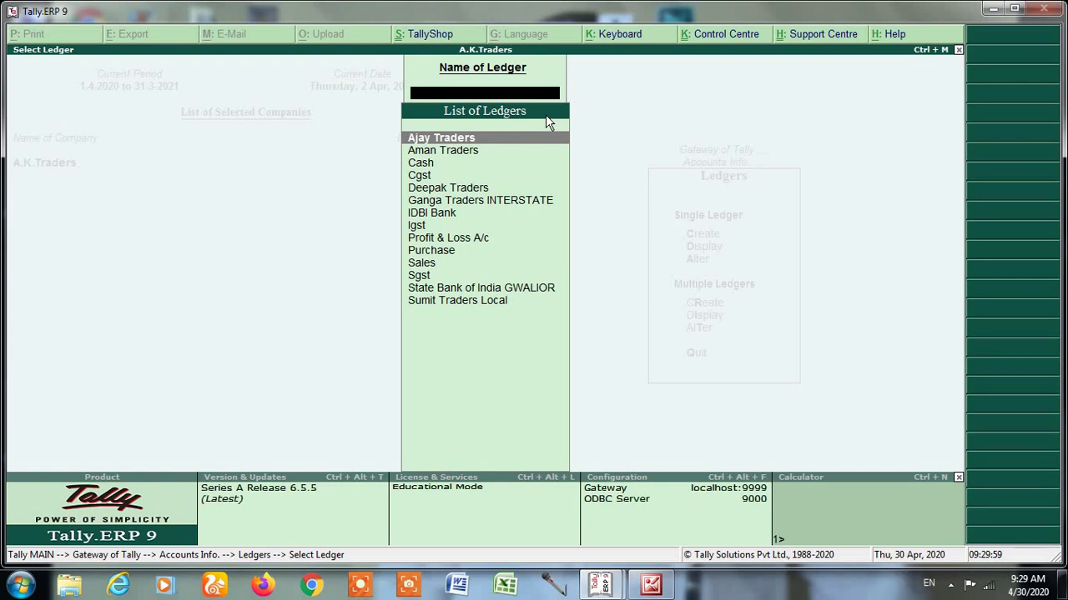
{"action": "key", "text": "Down"}
{"action": "key", "text": "Down"}
{"action": "key", "text": "Down"}
{"action": "key", "text": "Down"}
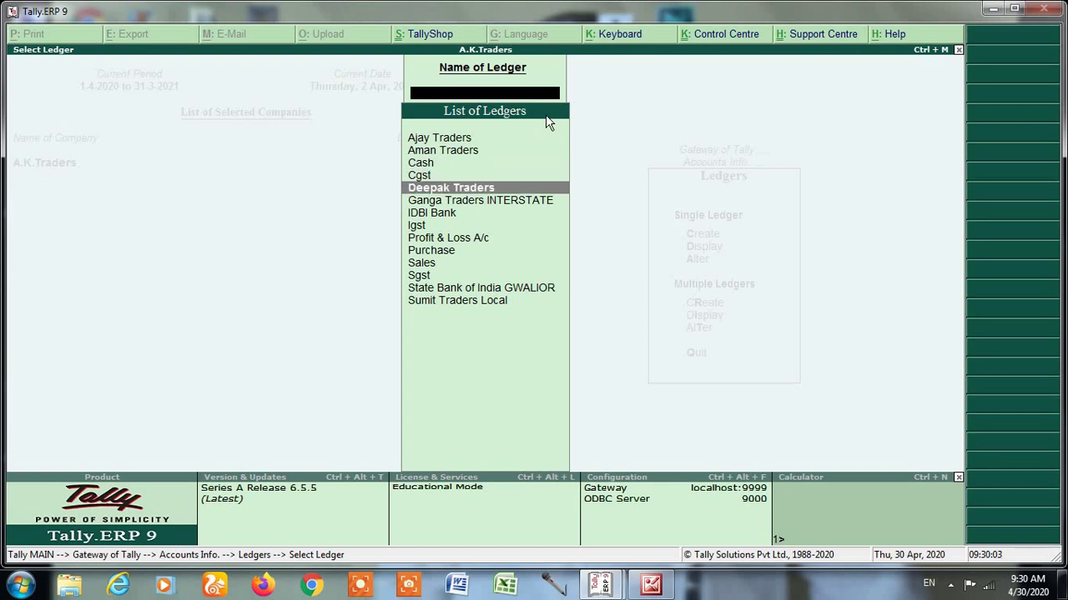
{"action": "key", "text": "Return"}
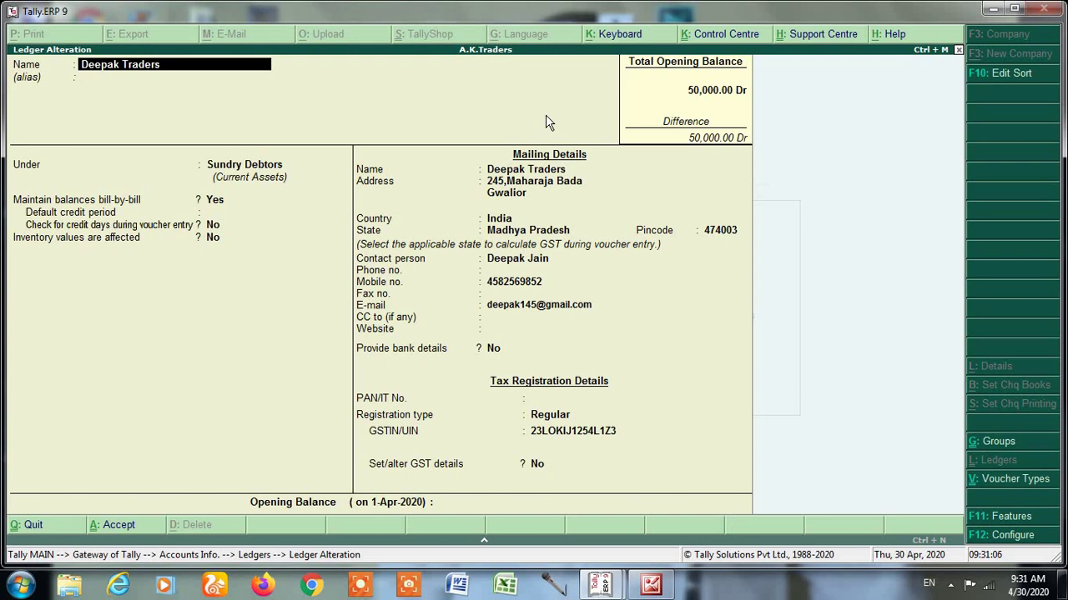
Step: Examine the ledger's group, bill-by-bill settings and mailing details, including the address, state and pincode
{"action": "key", "text": "Return"}
{"action": "key", "text": "Return"}
{"action": "key", "text": "Return"}
{"action": "key", "text": "Return"}
{"action": "key", "text": "Return"}
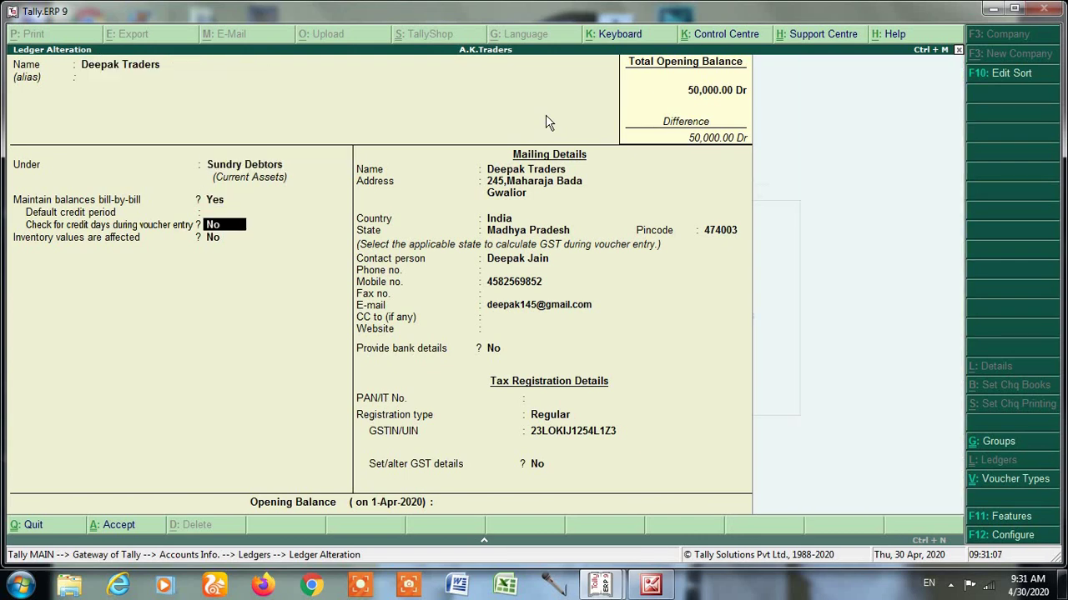
{"action": "key", "text": "Return"}
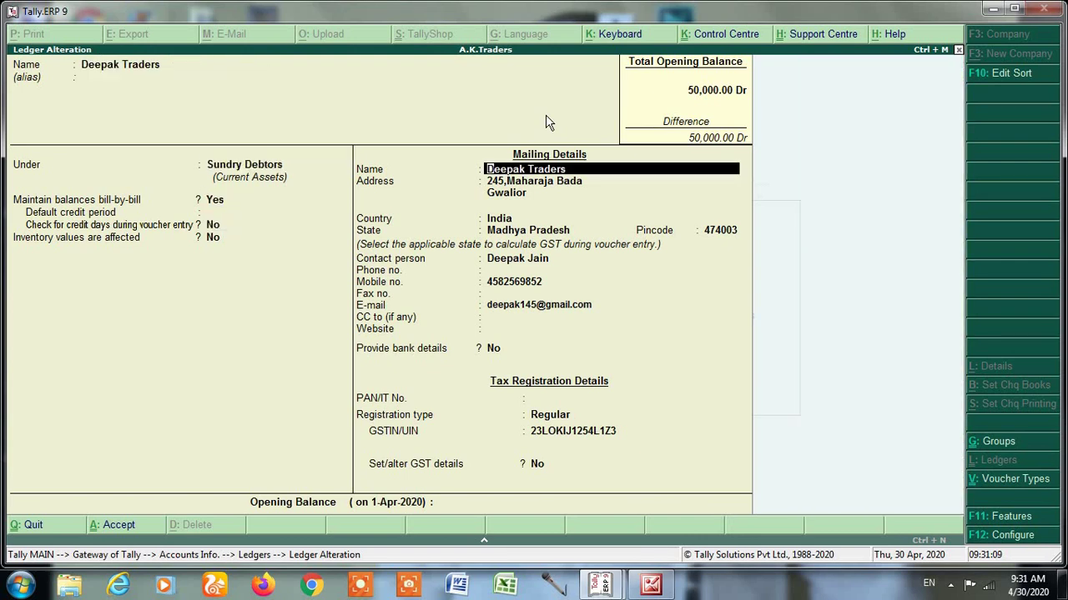
{"action": "key", "text": "Return"}
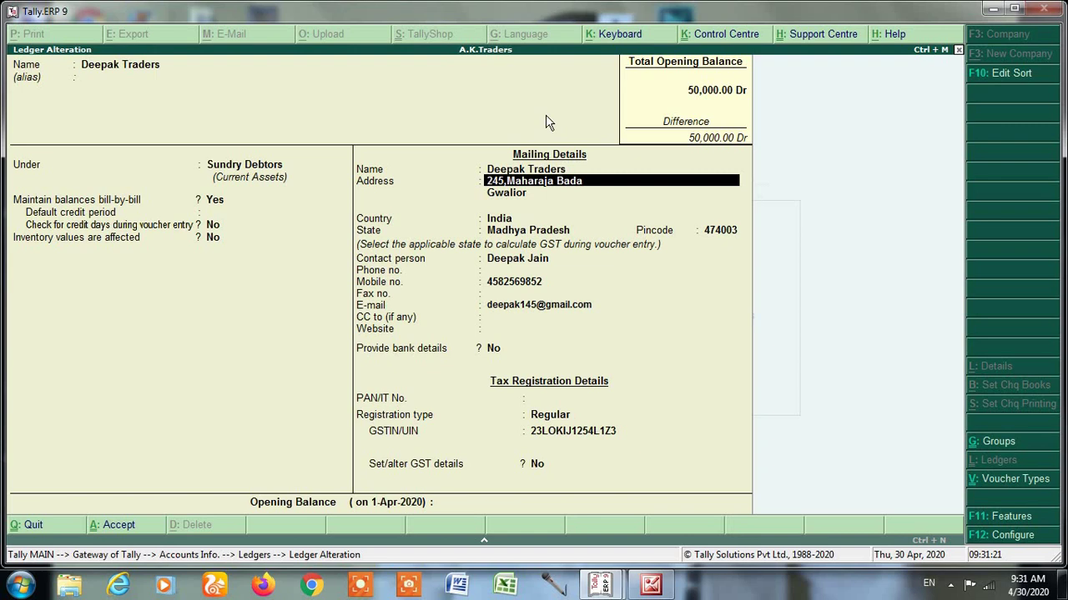
{"action": "key", "text": "Return"}
{"action": "key", "text": "Return"}
{"action": "key", "text": "Return"}
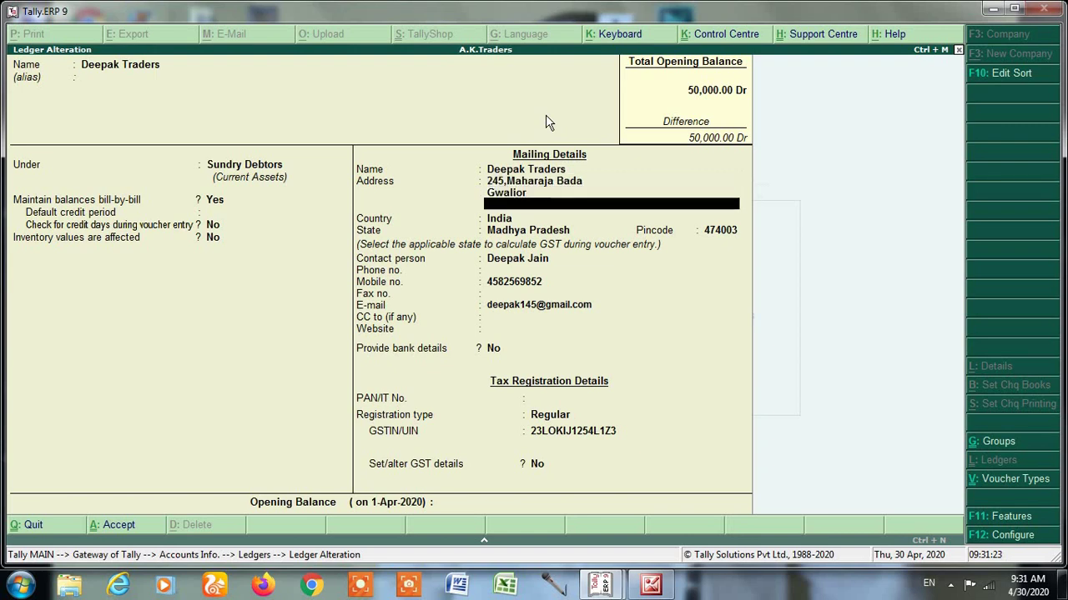
{"action": "key", "text": "Return"}
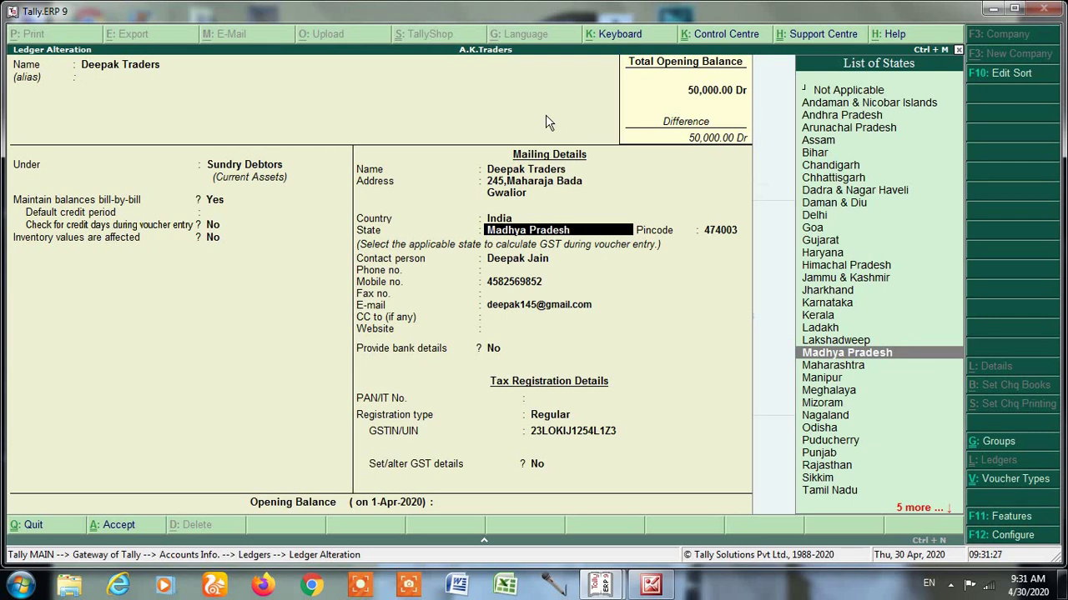
{"action": "key", "text": "Return"}
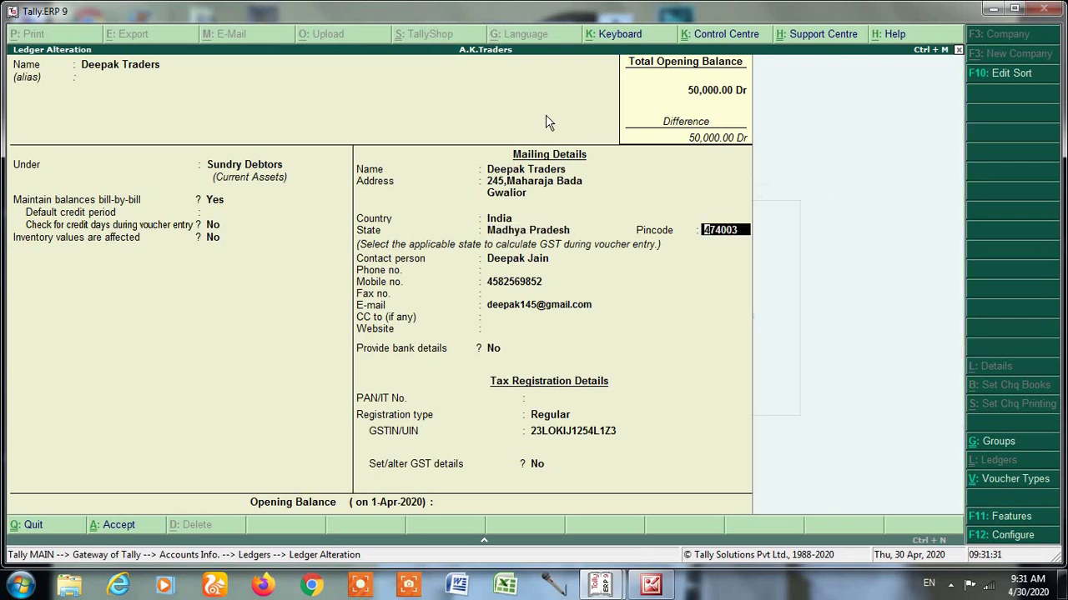
{"action": "key", "text": "Return"}
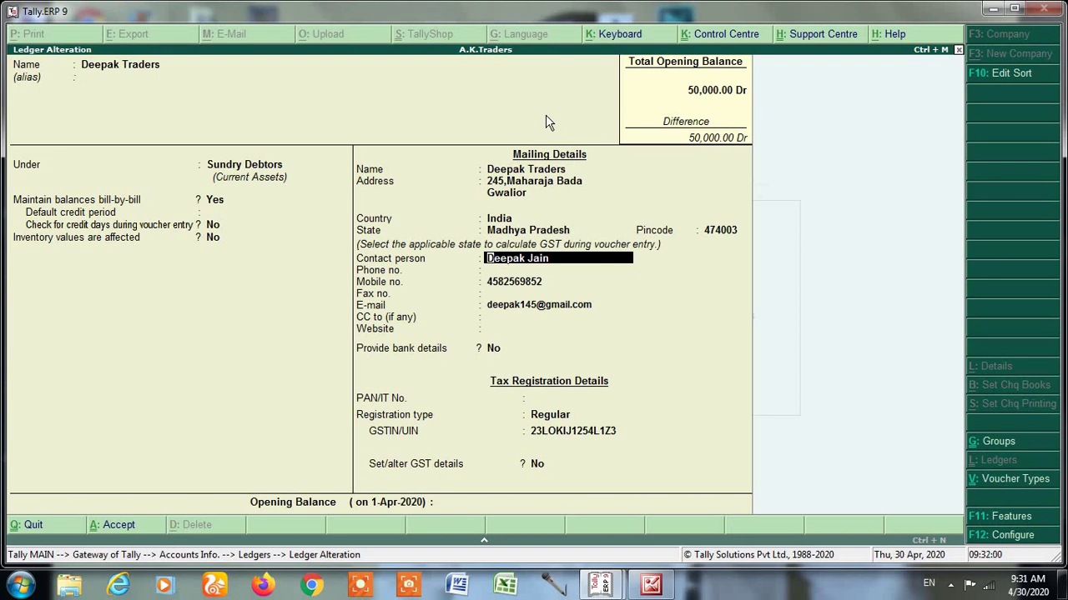
Step: Examine the ledger's contact details: contact person, phone, mobile, fax, e-mail and website
{"action": "key", "text": "Return"}
{"action": "key", "text": "Return"}
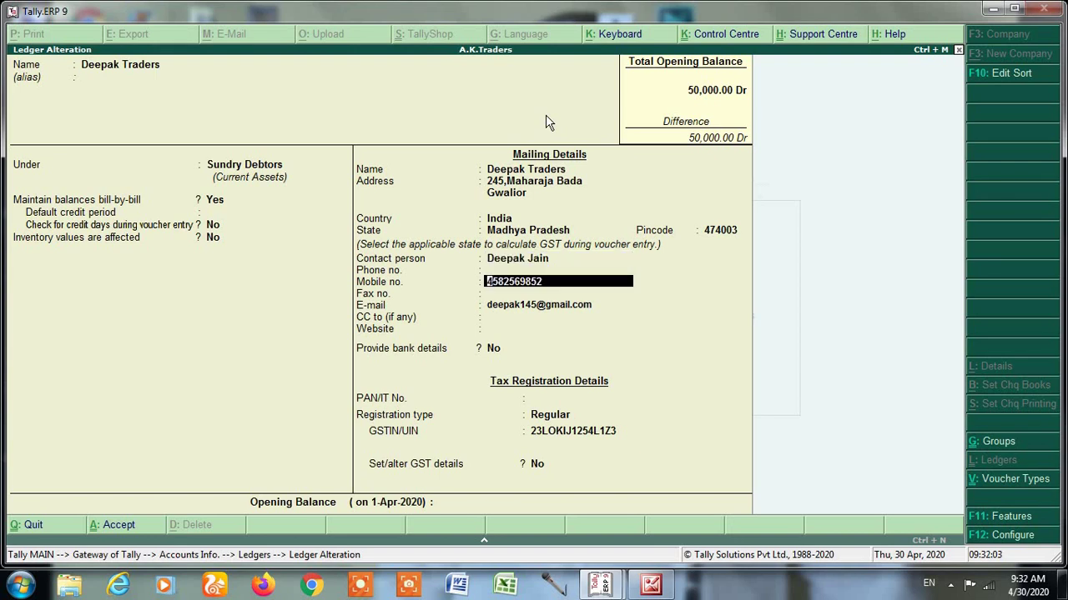
{"action": "key", "text": "Return"}
{"action": "key", "text": "Return"}
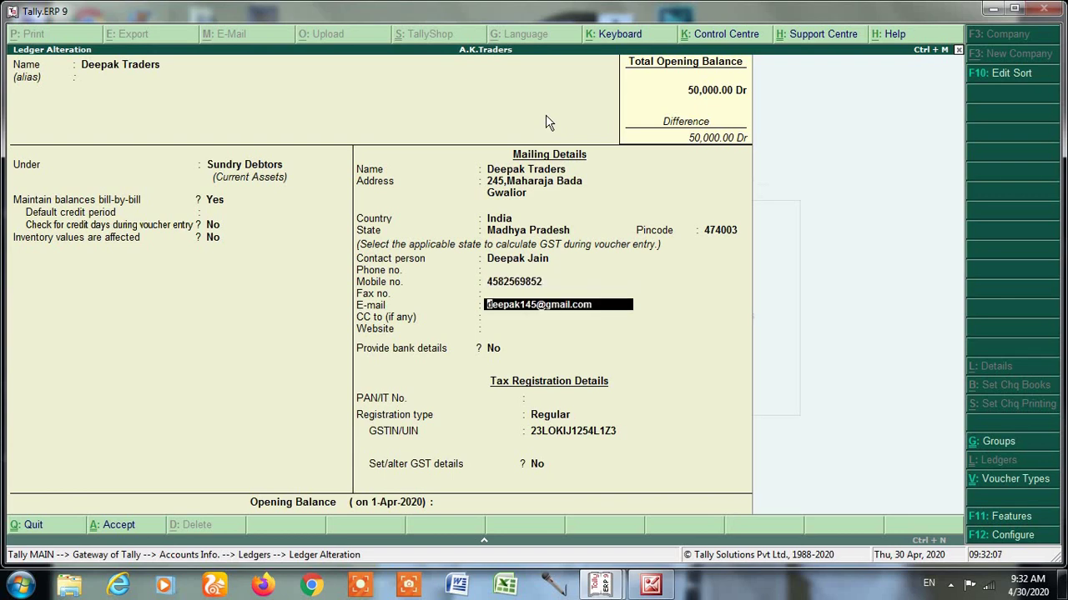
{"action": "key", "text": "Return"}
{"action": "key", "text": "Return"}
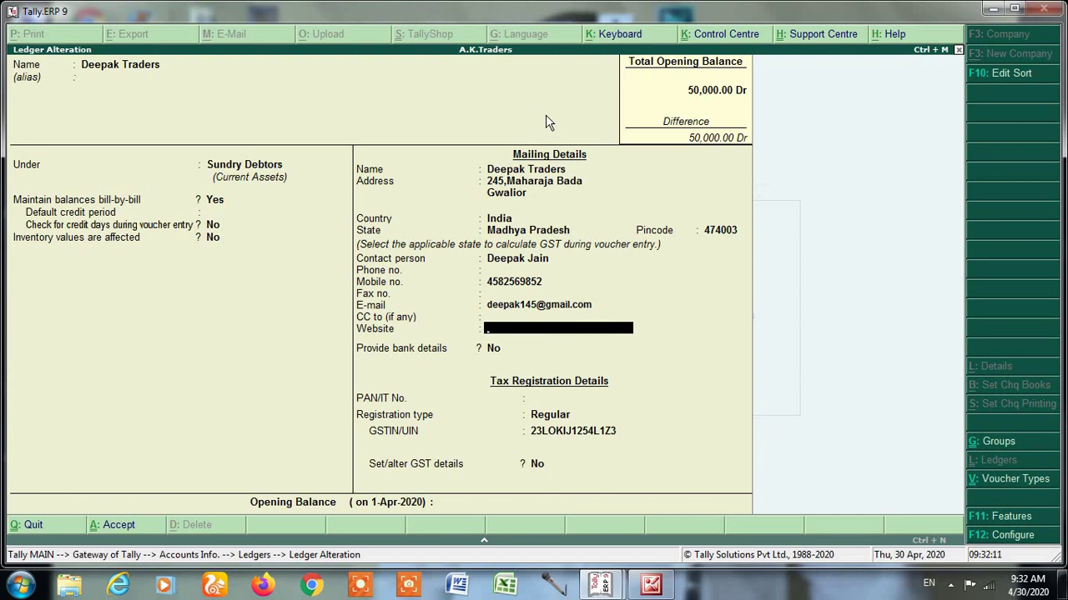
{"action": "key", "text": "Up"}
{"action": "key", "text": "Up"}
{"action": "key", "text": "Up"}
{"action": "key", "text": "Up"}
{"action": "key", "text": "Up"}
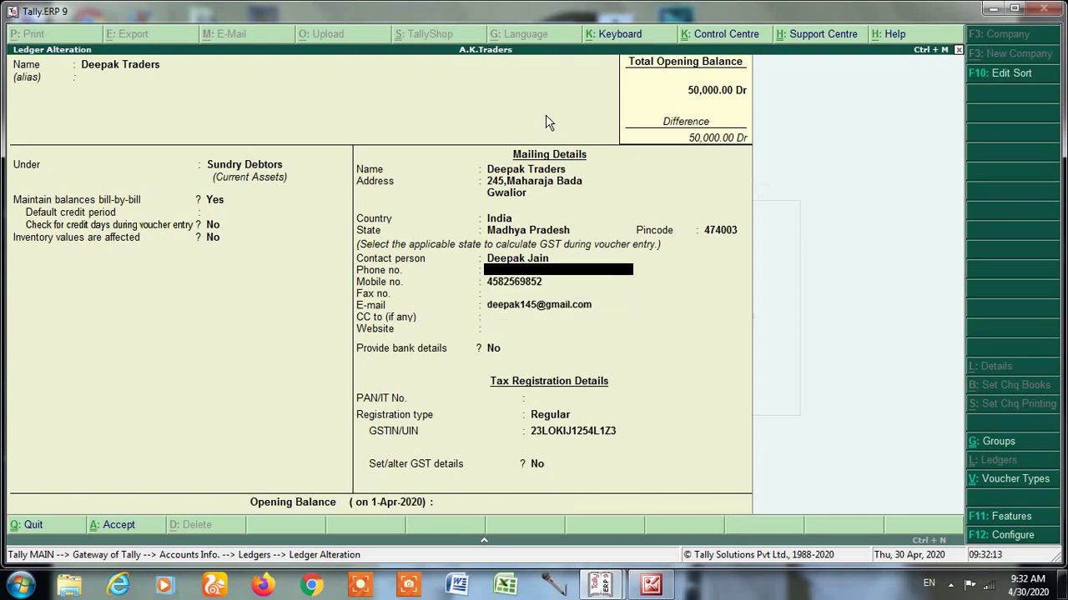
{"action": "key", "text": "Down"}
{"action": "key", "text": "Down"}
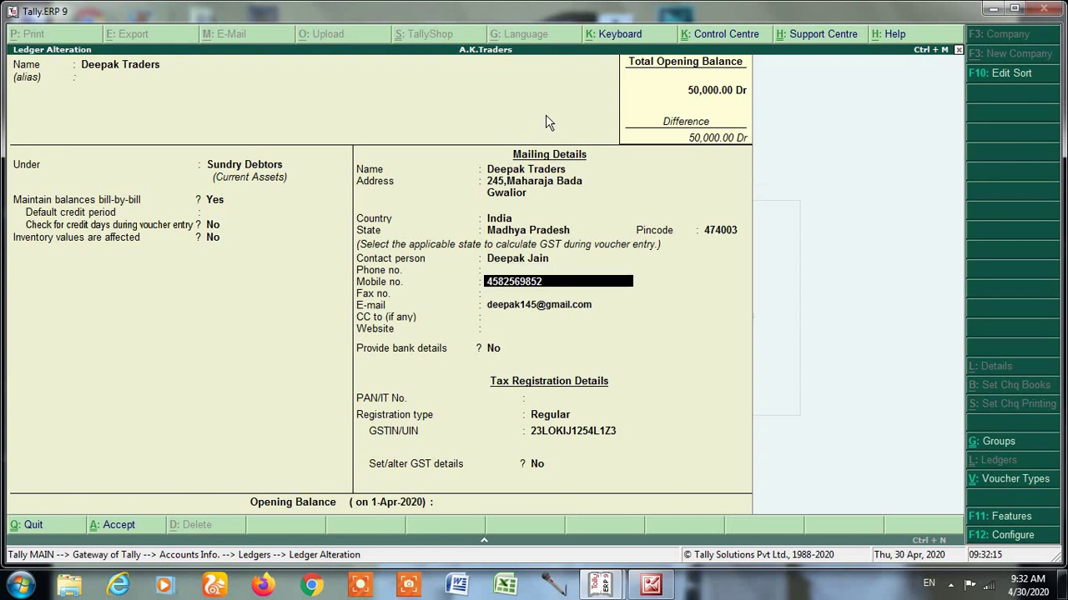
{"action": "key", "text": "Down"}
{"action": "key", "text": "Down"}
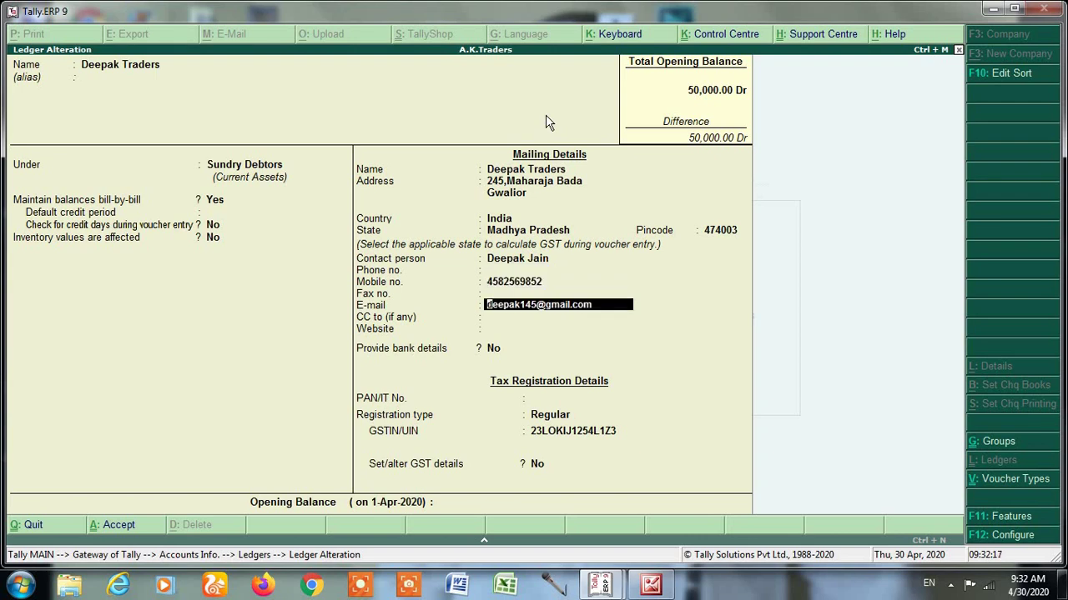
{"action": "key", "text": "Down"}
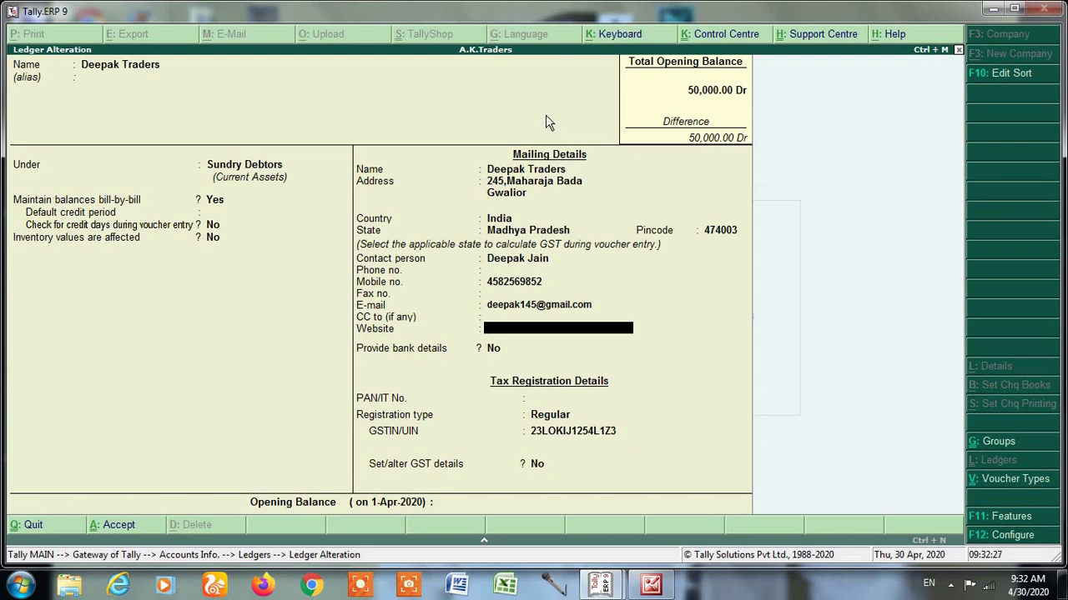
Step: Go through the ledger's tax registration details, keep the registration type Regular, and accept the ledger alteration
{"action": "key", "text": "Return"}
{"action": "key", "text": "Return"}
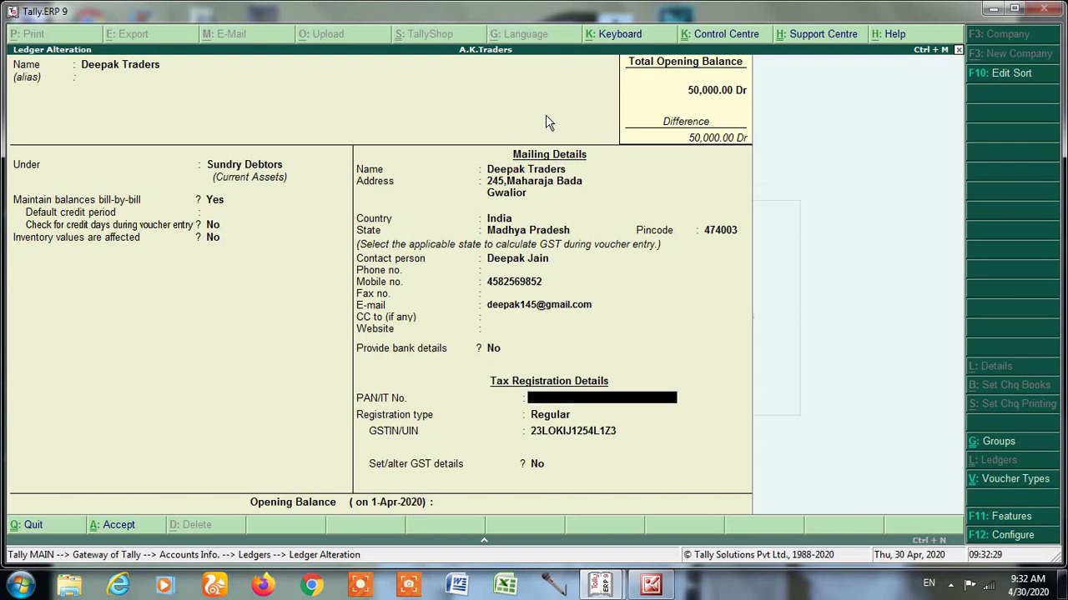
{"action": "key", "text": "Return"}
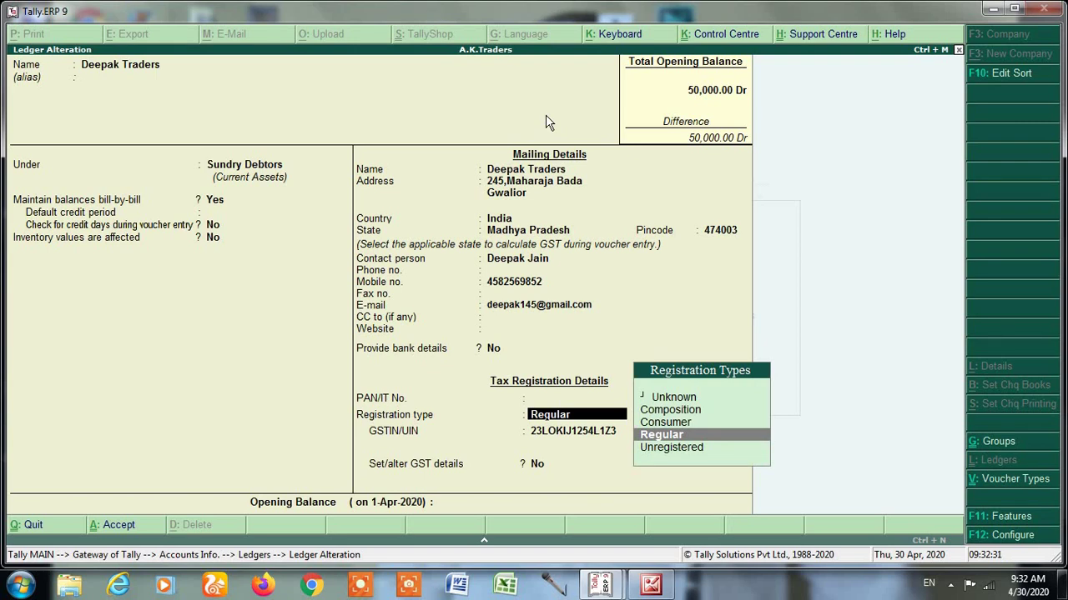
{"action": "key", "text": "Return"}
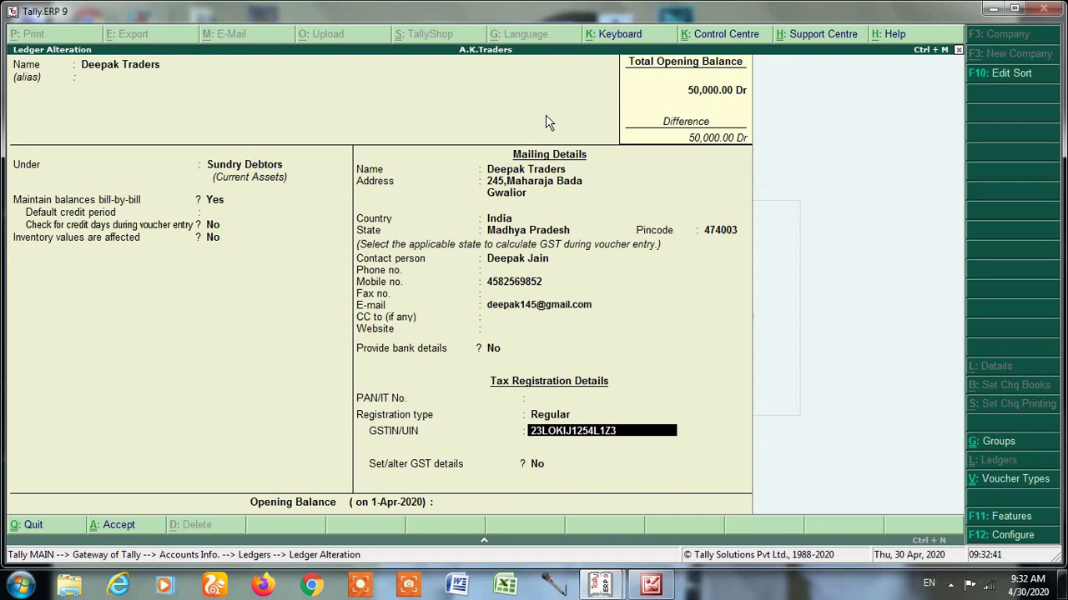
{"action": "key", "text": "Return"}
{"action": "key", "text": "Return"}
{"action": "key", "text": "Return"}
{"action": "key", "text": "Return"}
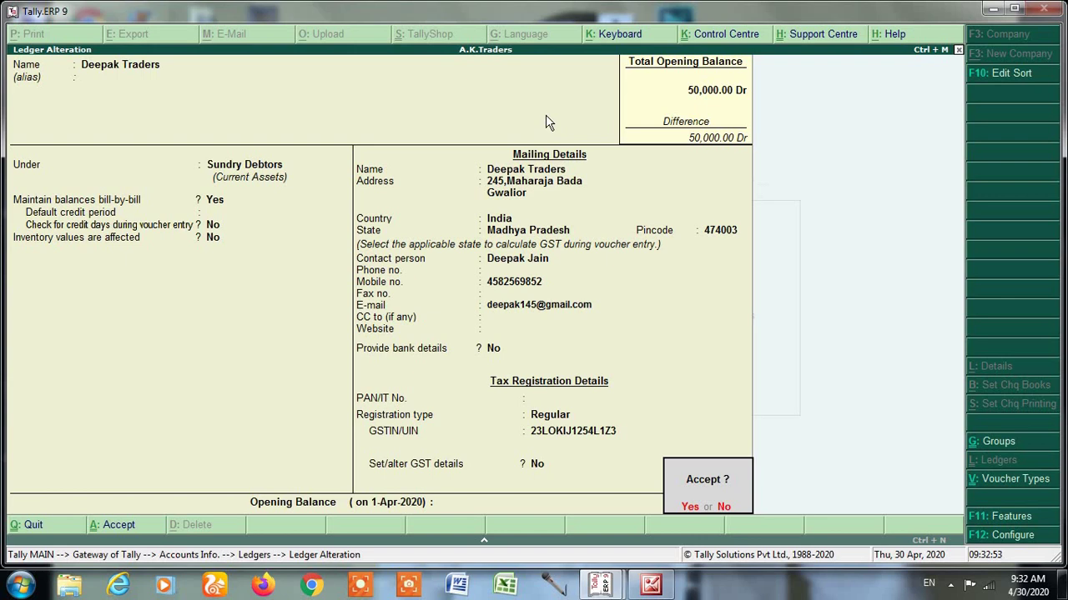
{"action": "key", "text": "y"}
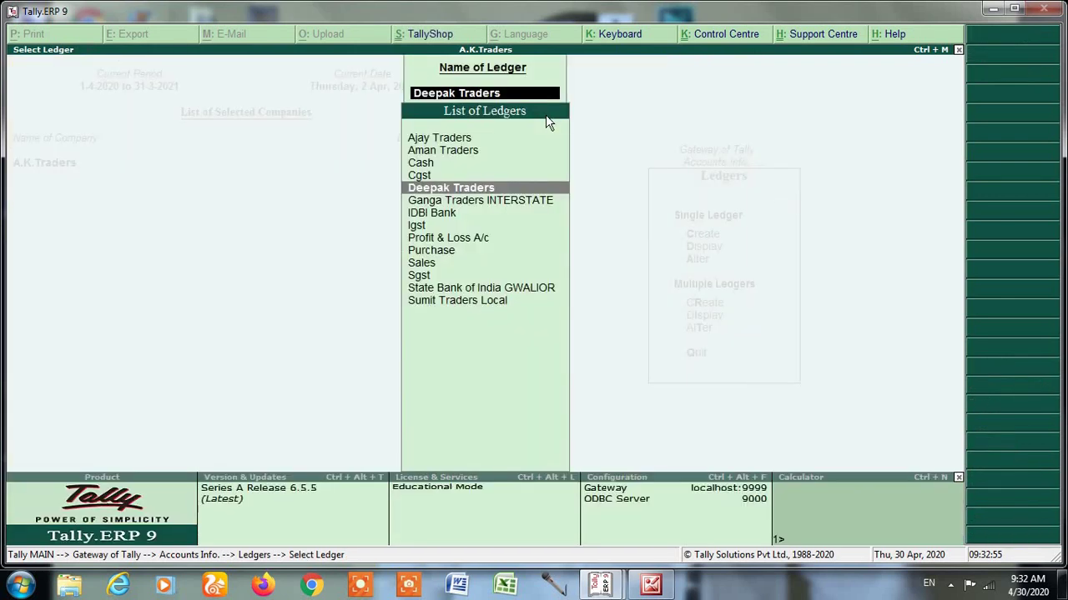
Step: Leave the ledger masters and open accounting voucher creation for a sales voucher
{"action": "key", "text": "Escape"}
{"action": "key", "text": "Escape"}
{"action": "key", "text": "Escape"}
{"action": "key", "text": "Escape"}
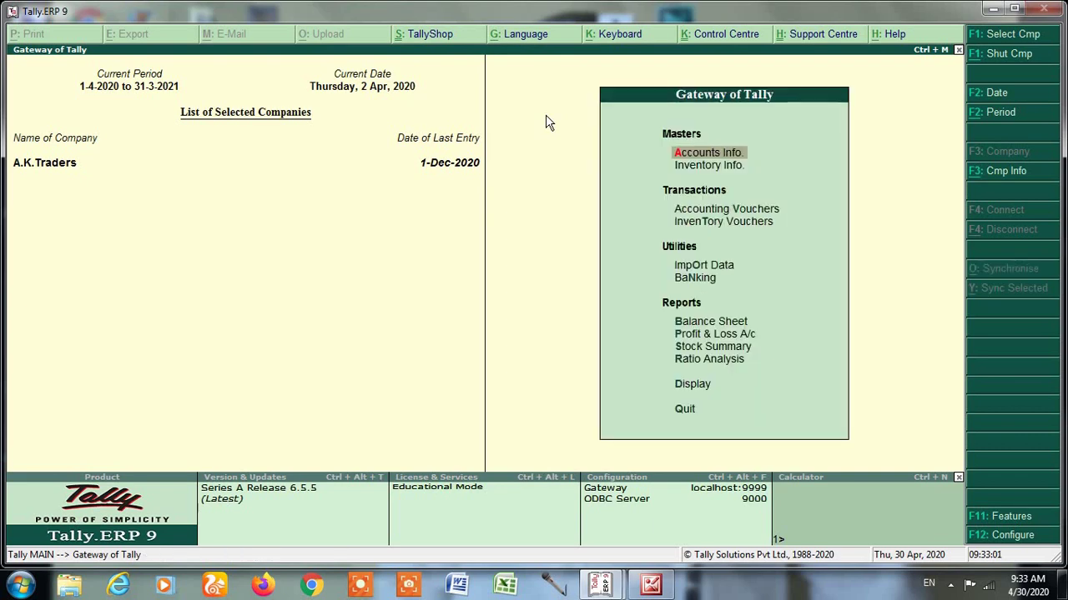
{"action": "key", "text": "Down"}
{"action": "key", "text": "Down"}
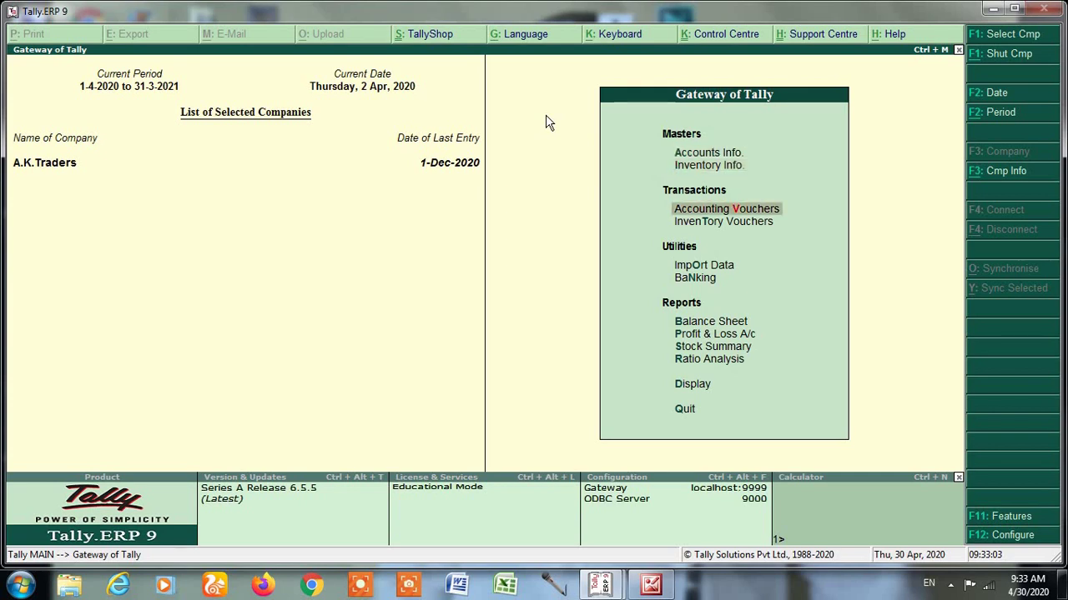
{"action": "key", "text": "Return"}
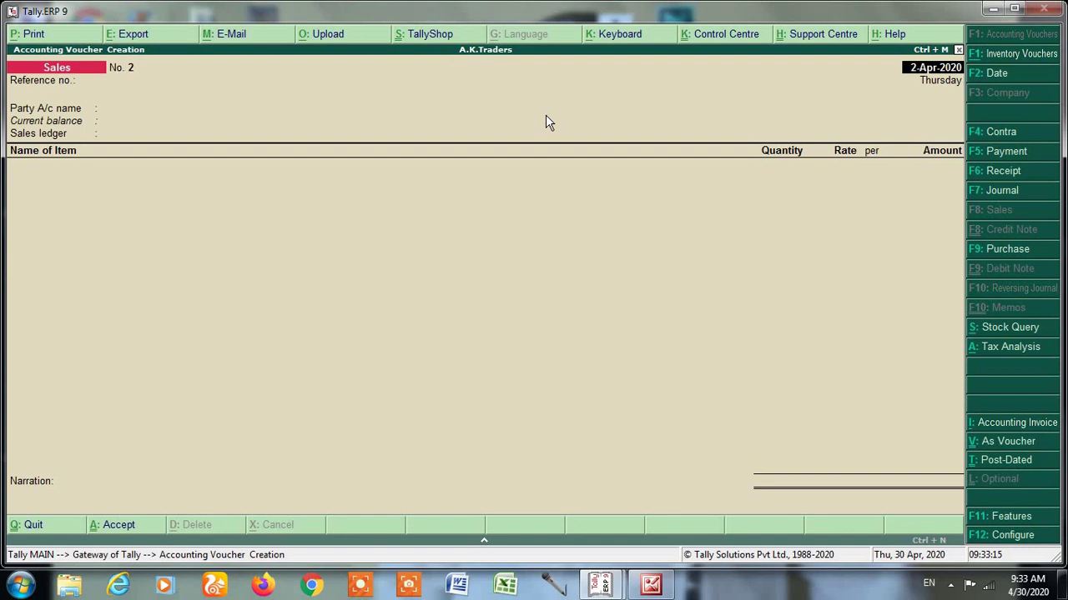
Step: Keep the voucher date, leave the reference number blank, and choose Deepak Traders as the party account
{"action": "key", "text": "Return"}
{"action": "key", "text": "Return"}
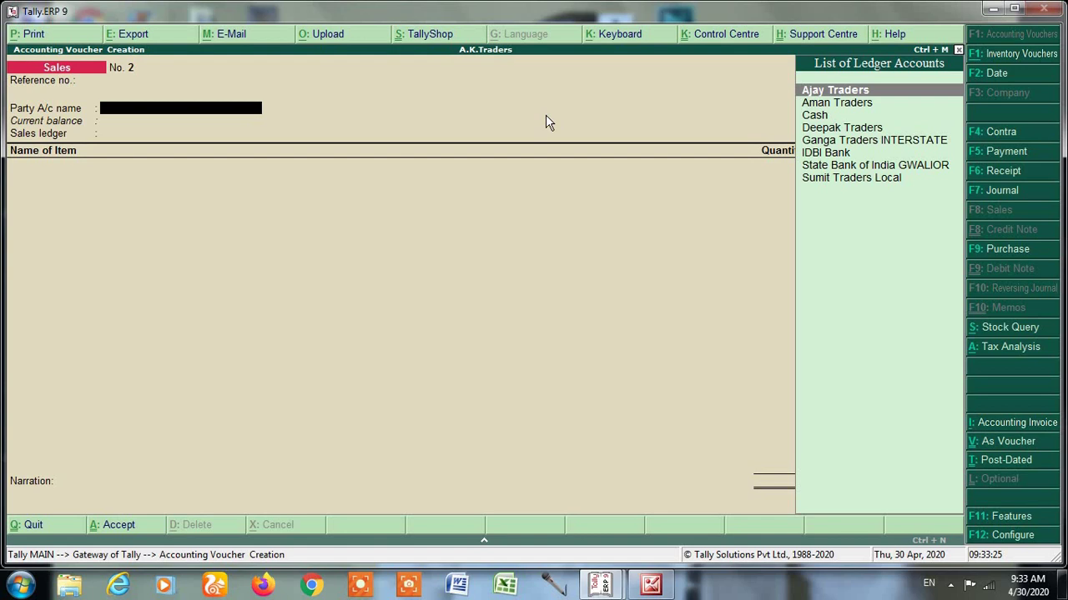
{"action": "type", "text": "Dee"}
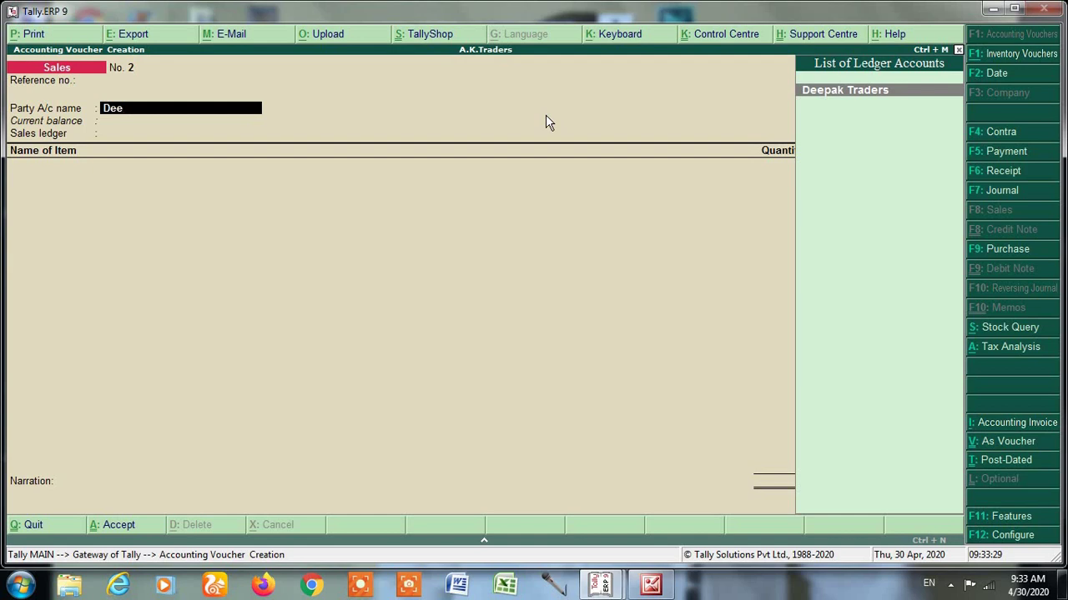
{"action": "key", "text": "Return"}
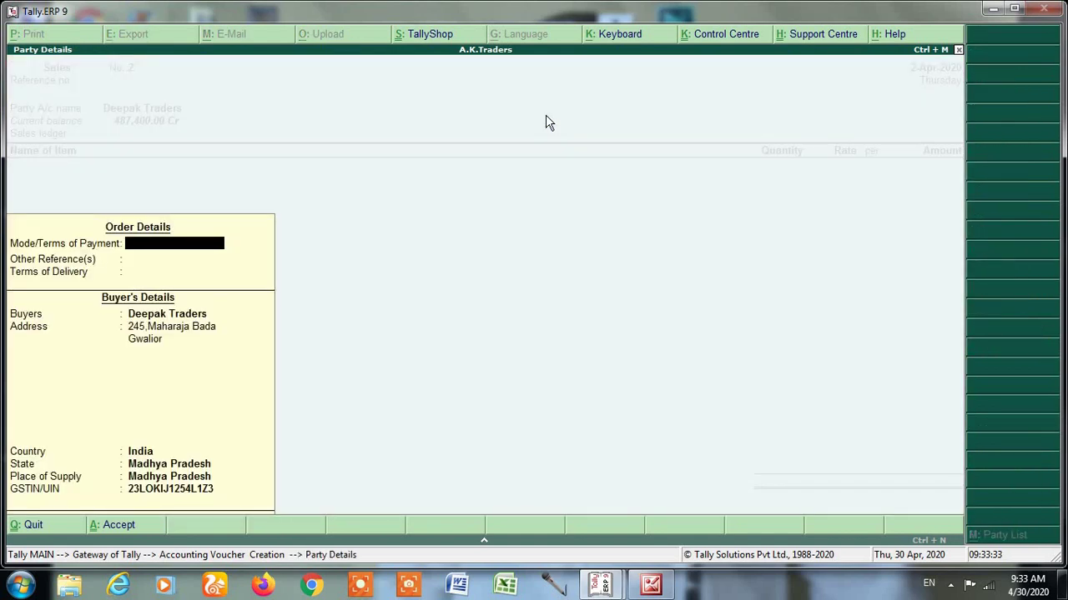
Step: View the sales invoice configuration options for this voucher
{"action": "key", "text": "Escape"}
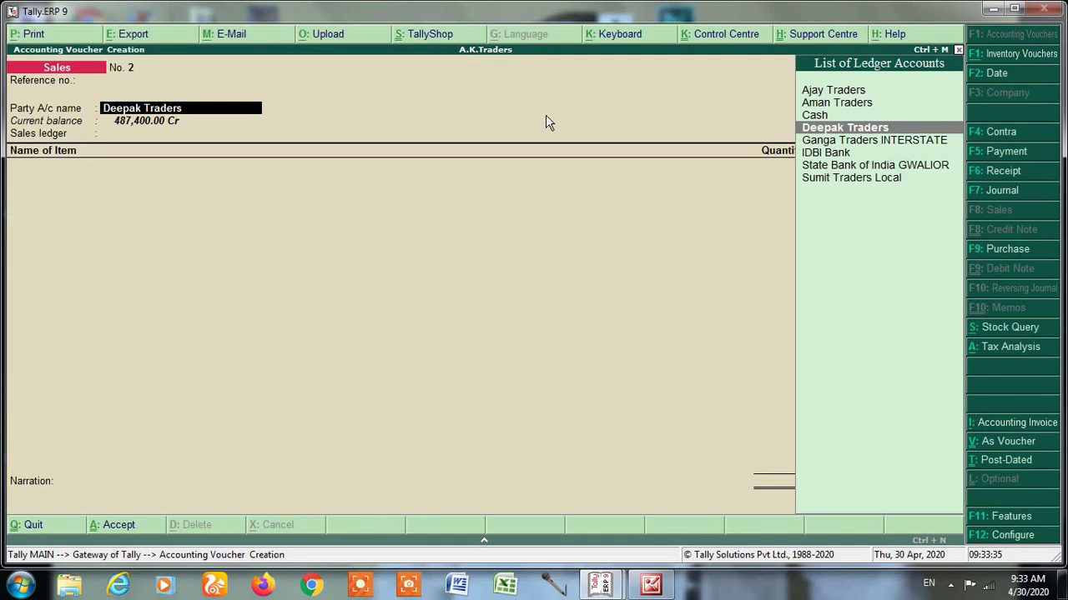
{"action": "key", "text": "F12"}
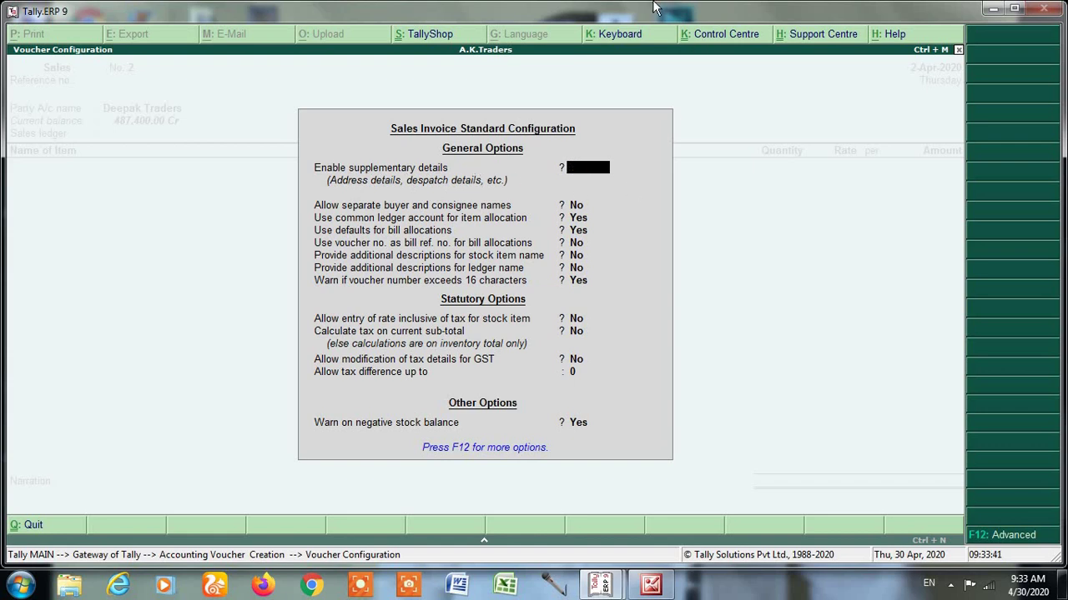
{"action": "key", "text": "Escape"}
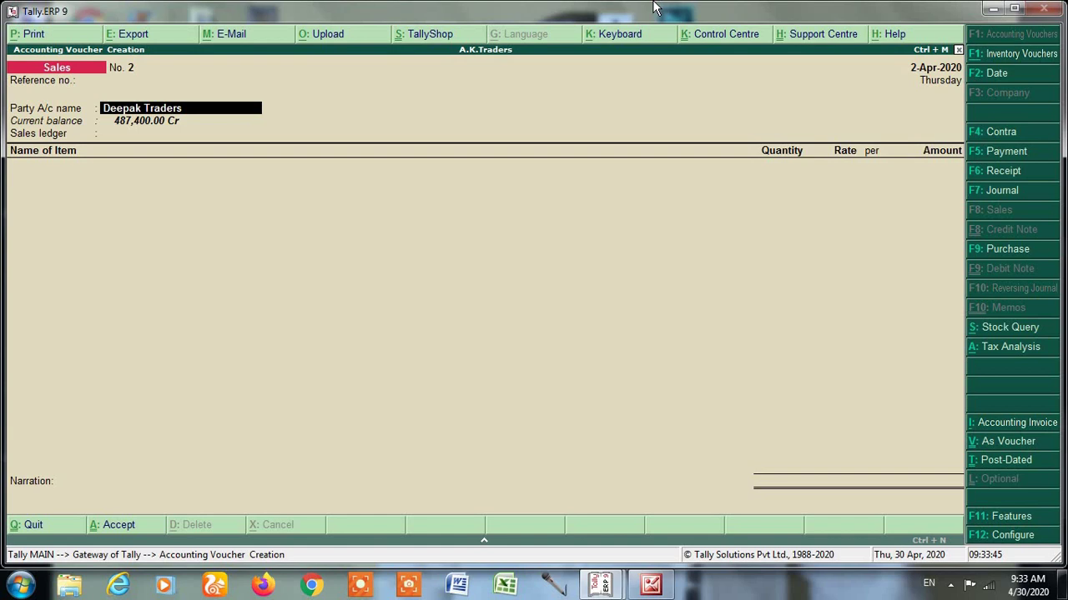
Step: Confirm Deepak Traders as the party and leave the payment terms, other references and delivery terms blank
{"action": "key", "text": "Return"}
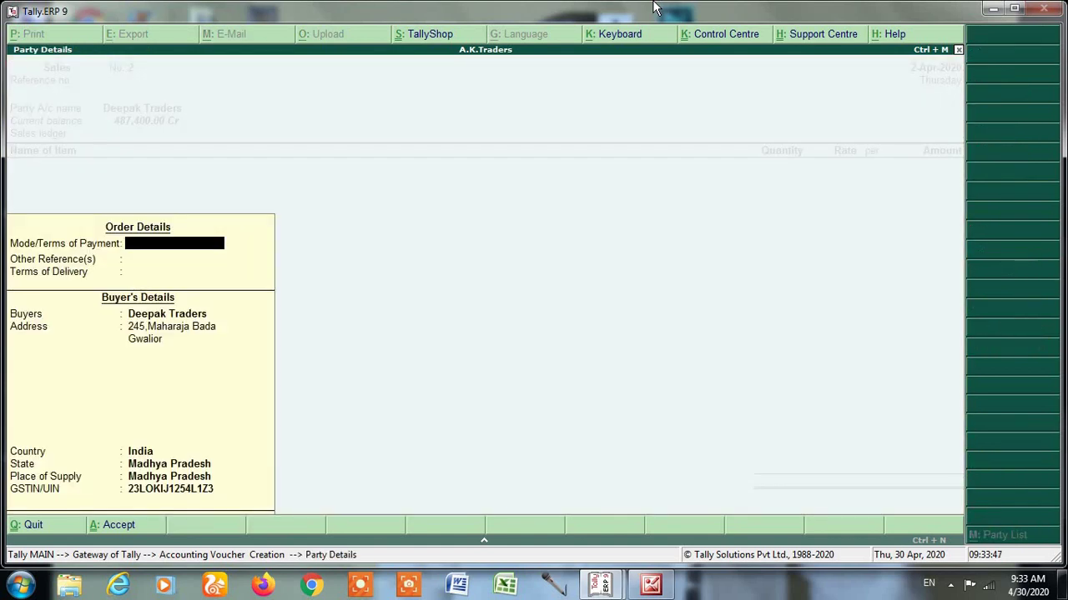
{"action": "key", "text": "Return"}
{"action": "key", "text": "Return"}
{"action": "key", "text": "Return"}
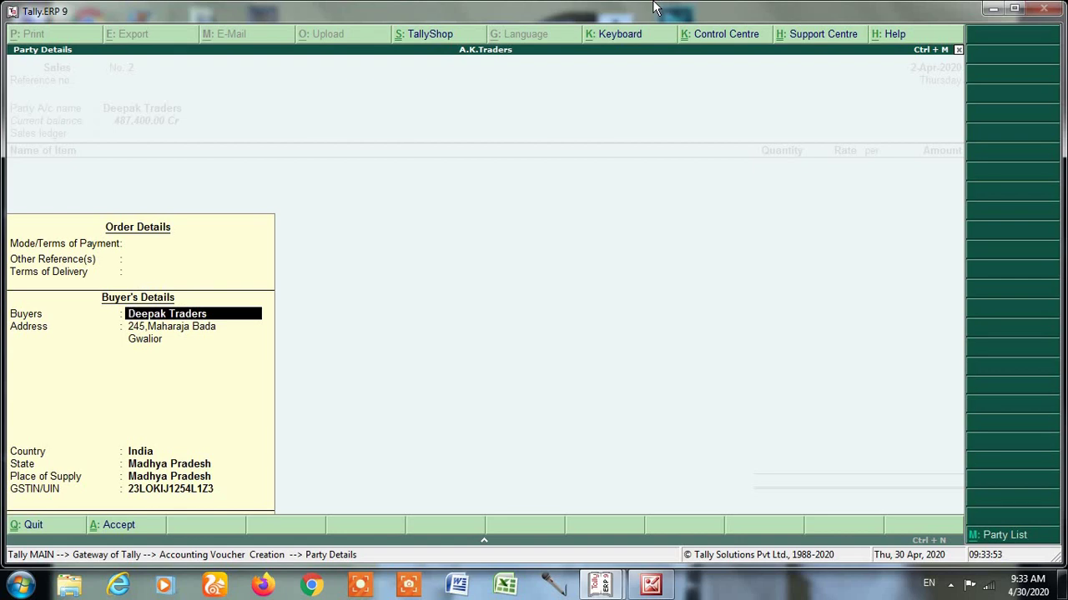
Step: Keep the buyer's address, GSTIN, state and place of supply Madhya Pradesh, and use Sales as the sales ledger
{"action": "key", "text": "Return"}
{"action": "key", "text": "Return"}
{"action": "key", "text": "Return"}
{"action": "key", "text": "Return"}
{"action": "key", "text": "Return"}
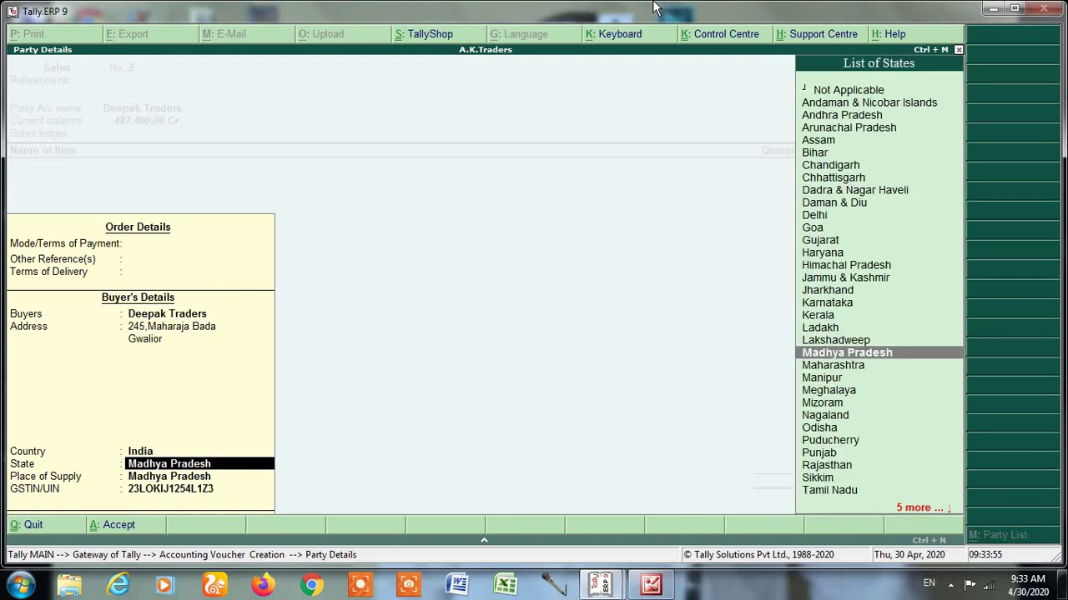
{"action": "key", "text": "Return"}
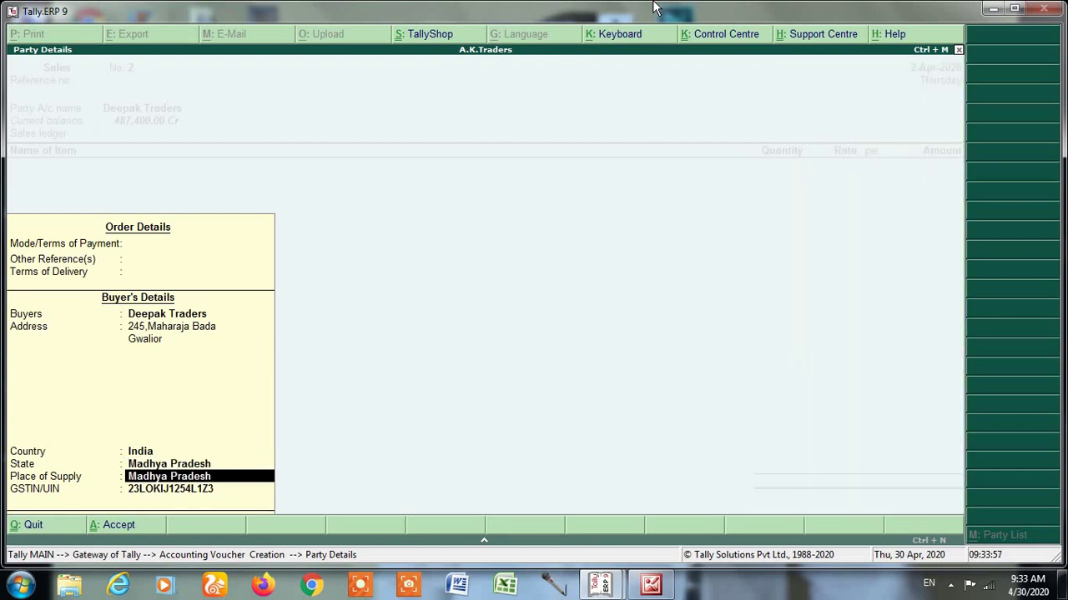
{"action": "key", "text": "Return"}
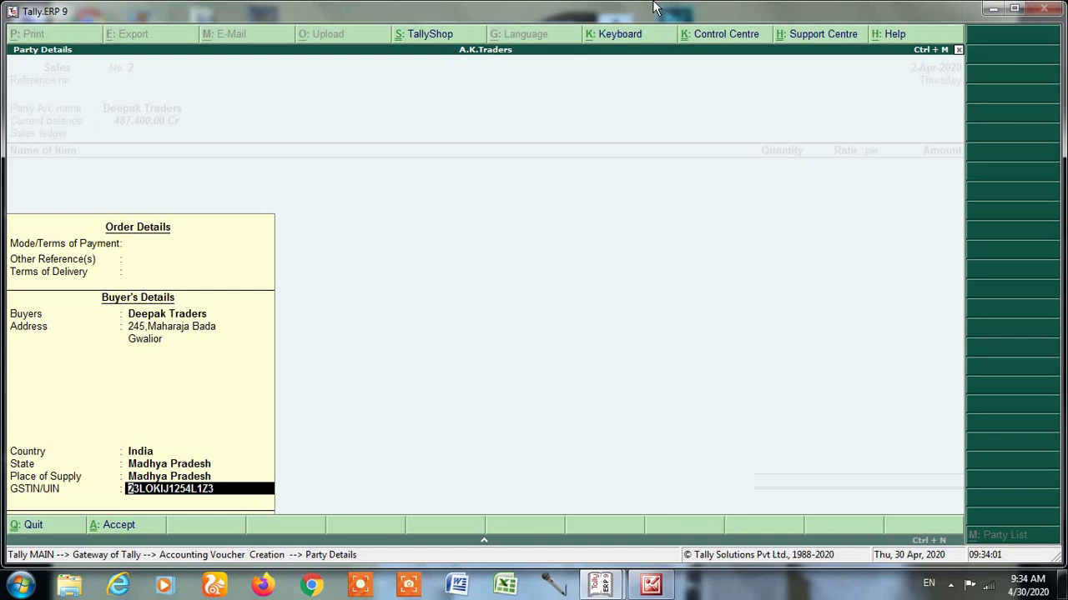
{"action": "key", "text": "Return"}
{"action": "key", "text": "Return"}
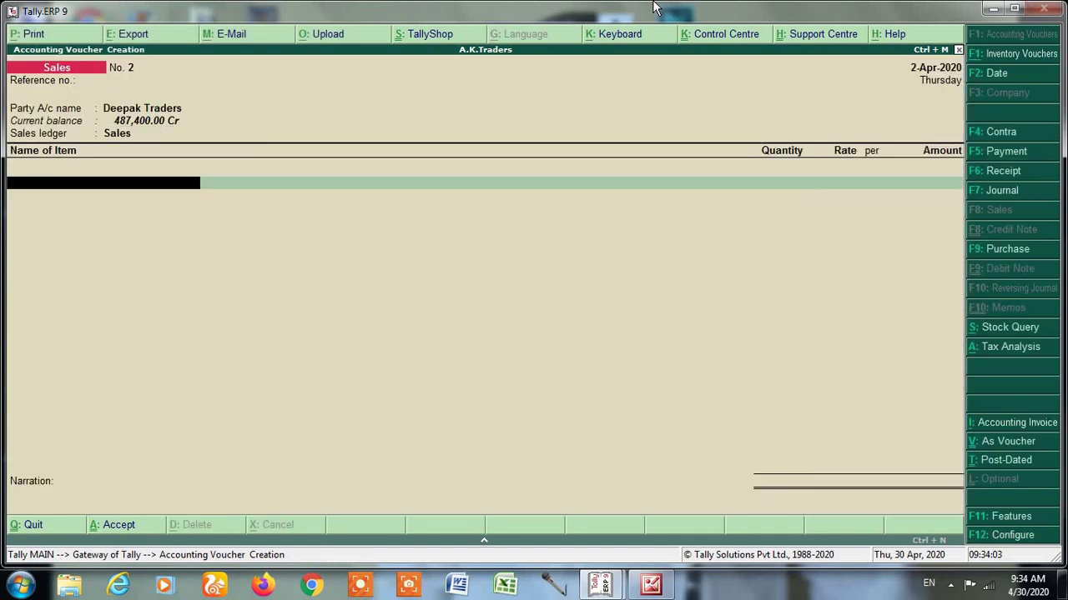
Step: Add the stock item Sugar with a quantity of 100 kgs at the rate of 40.00 per kg
{"action": "type", "text": "Su"}
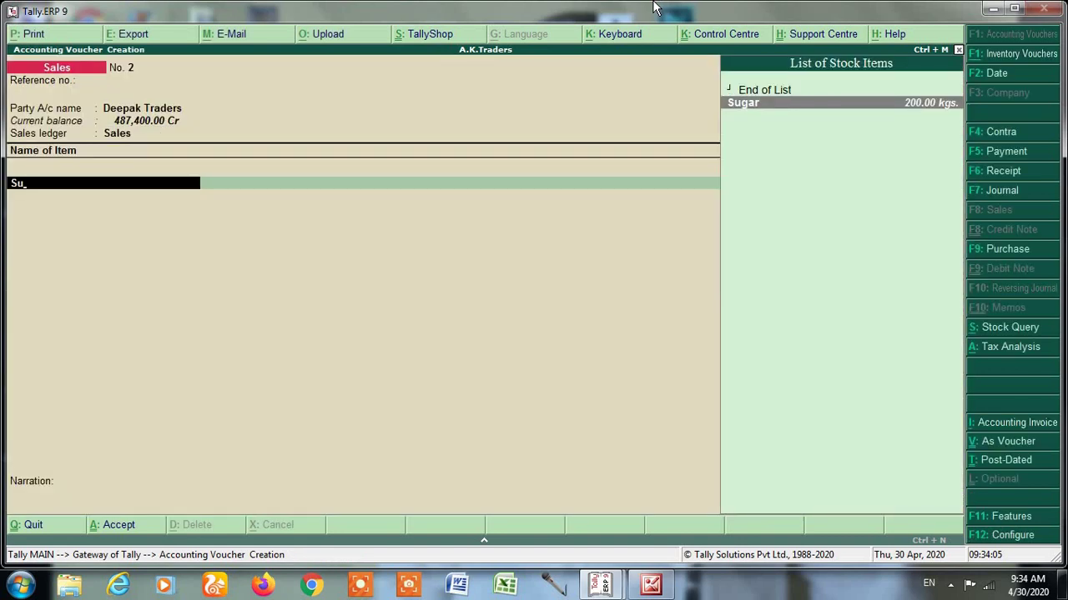
{"action": "key", "text": "Return"}
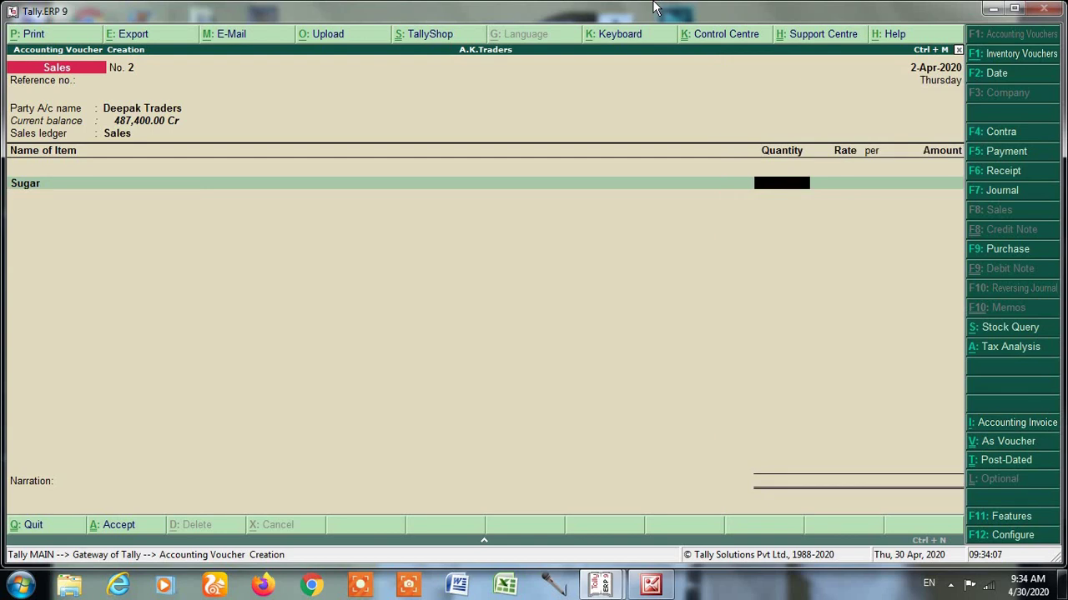
{"action": "type", "text": "100"}
{"action": "key", "text": "Return"}
{"action": "key", "text": "Return"}
{"action": "key", "text": "Return"}
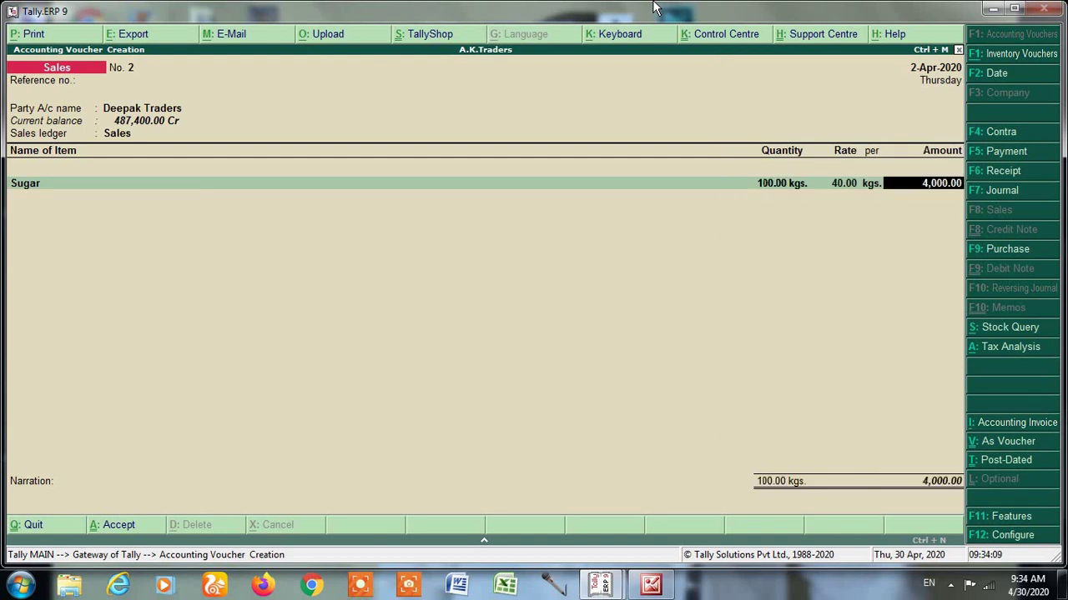
{"action": "key", "text": "Return"}
Step: Add the Cgst and Sgst tax ledgers below the item, leave the narration blank, and save the sales voucher
{"action": "type", "text": "C"}
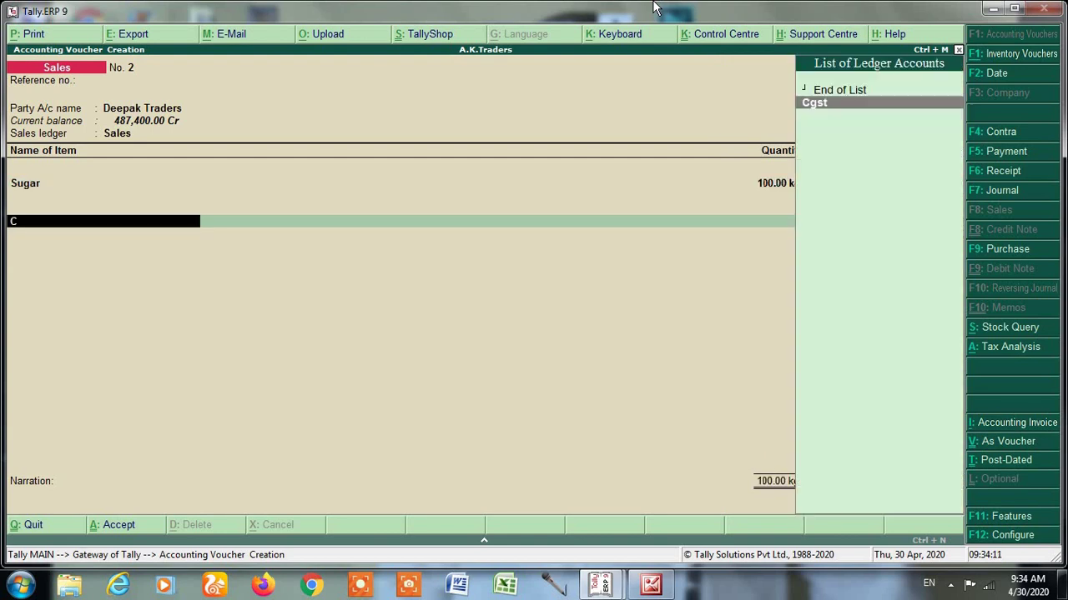
{"action": "key", "text": "Return"}
{"action": "key", "text": "Return"}
{"action": "type", "text": "Sg"}
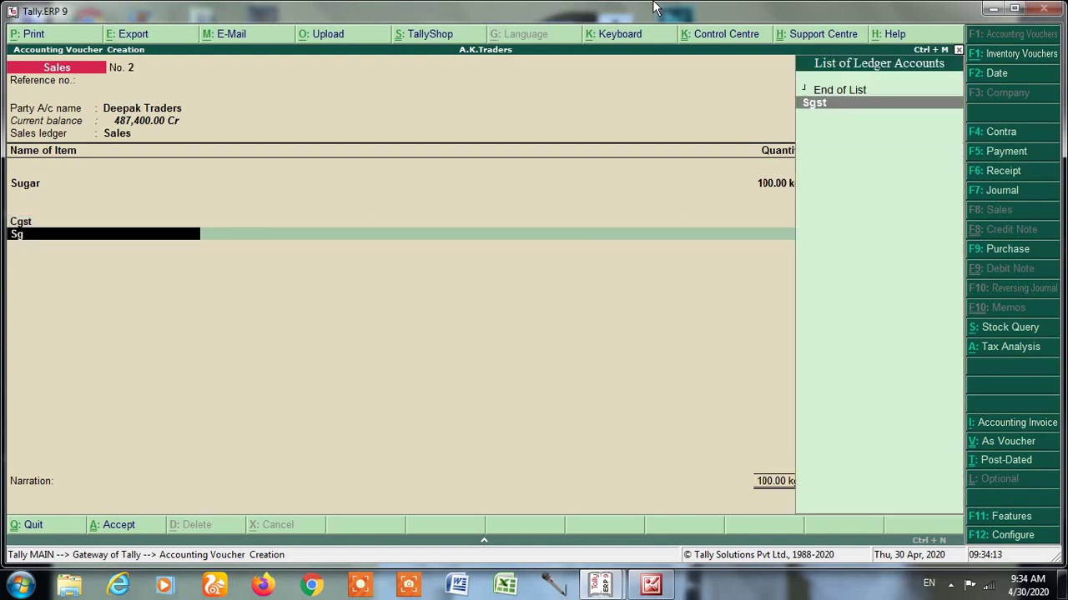
{"action": "key", "text": "Return"}
{"action": "key", "text": "Return"}
{"action": "key", "text": "Return"}
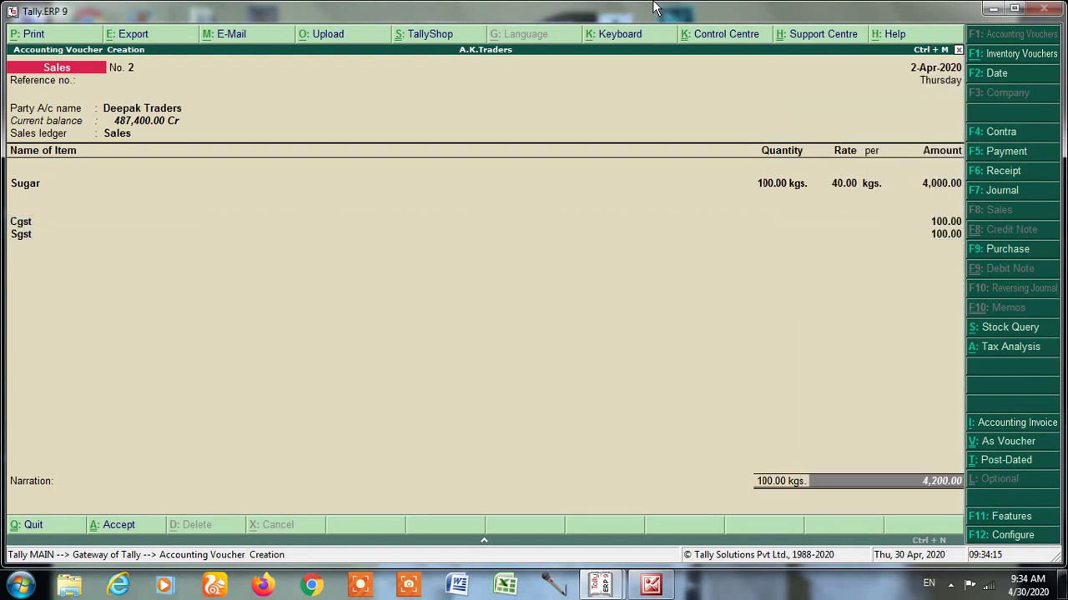
{"action": "key", "text": "Return"}
{"action": "key", "text": "y"}
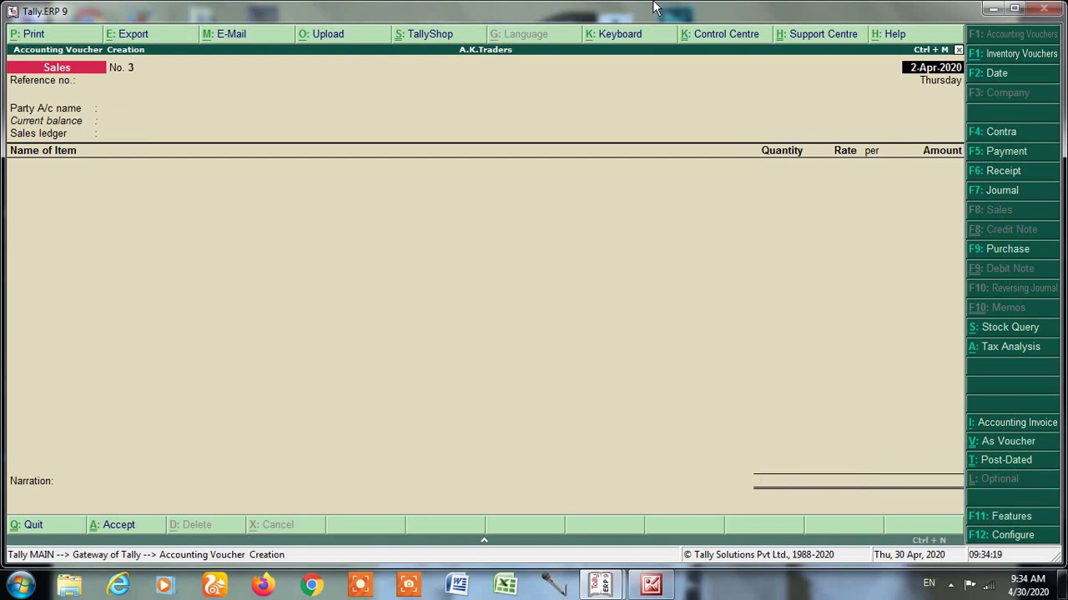
Step: Open the saved sales voucher No. 2 and examine the buyer's details in its enlarged tax invoice print preview
{"action": "key", "text": "Page_Up"}
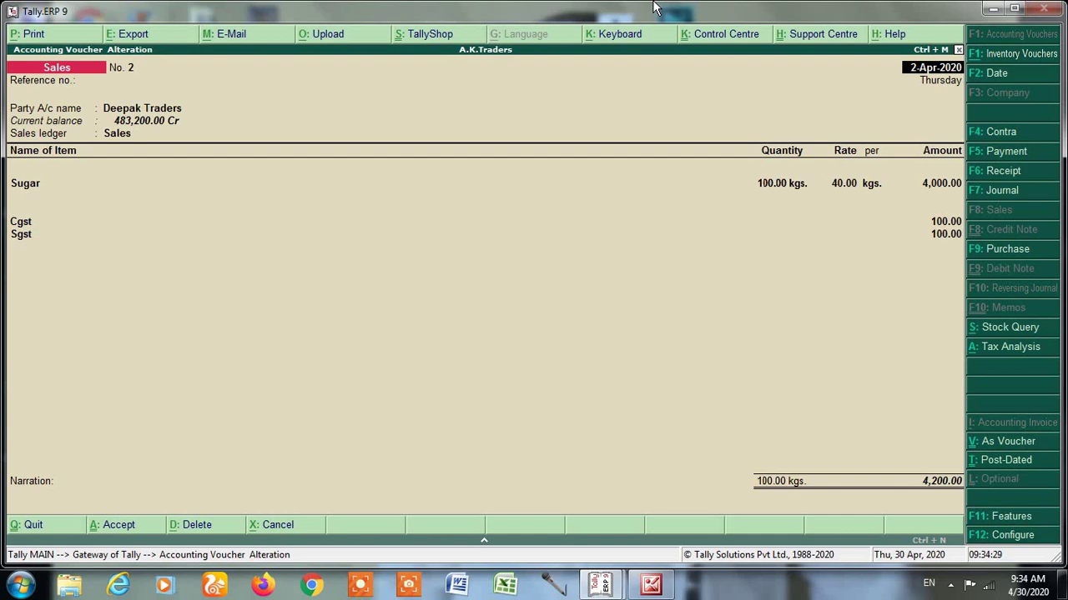
{"action": "key", "text": "alt+p"}
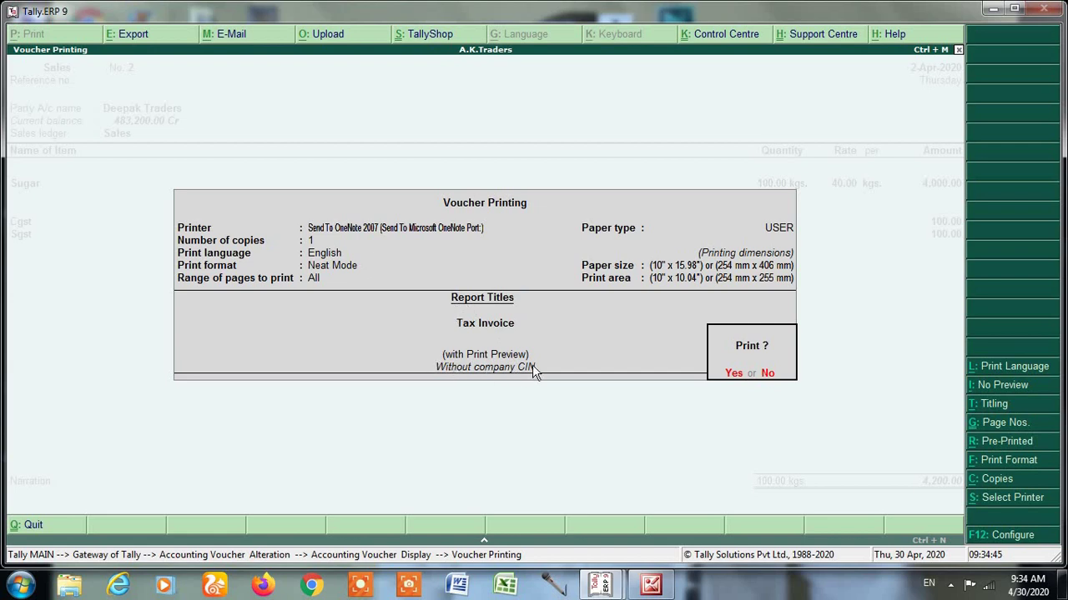
{"action": "left_click", "coordinate": [728, 376]}
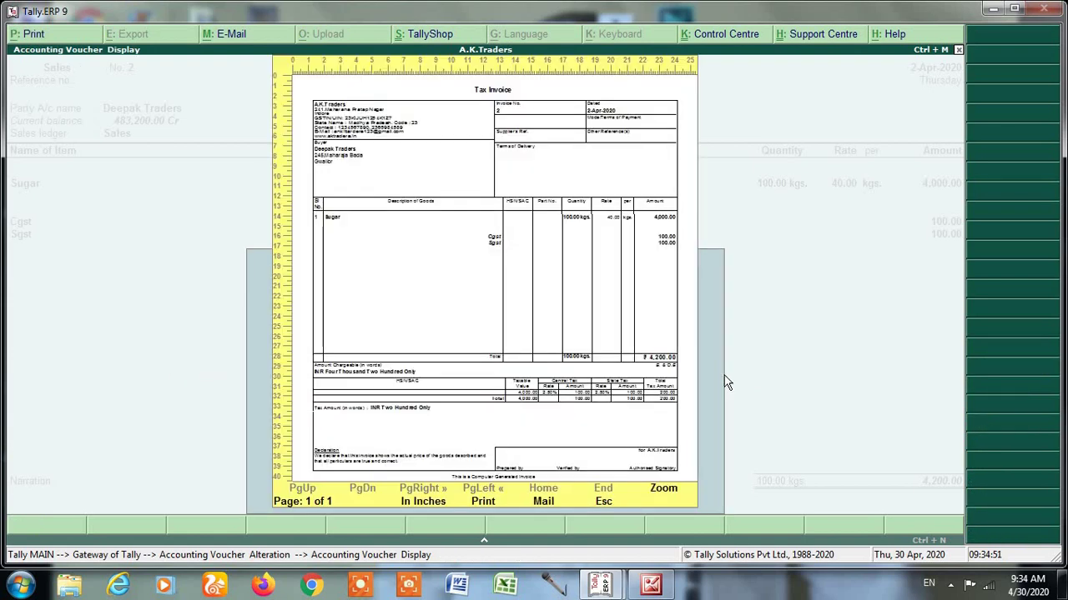
{"action": "key", "text": "alt+z"}
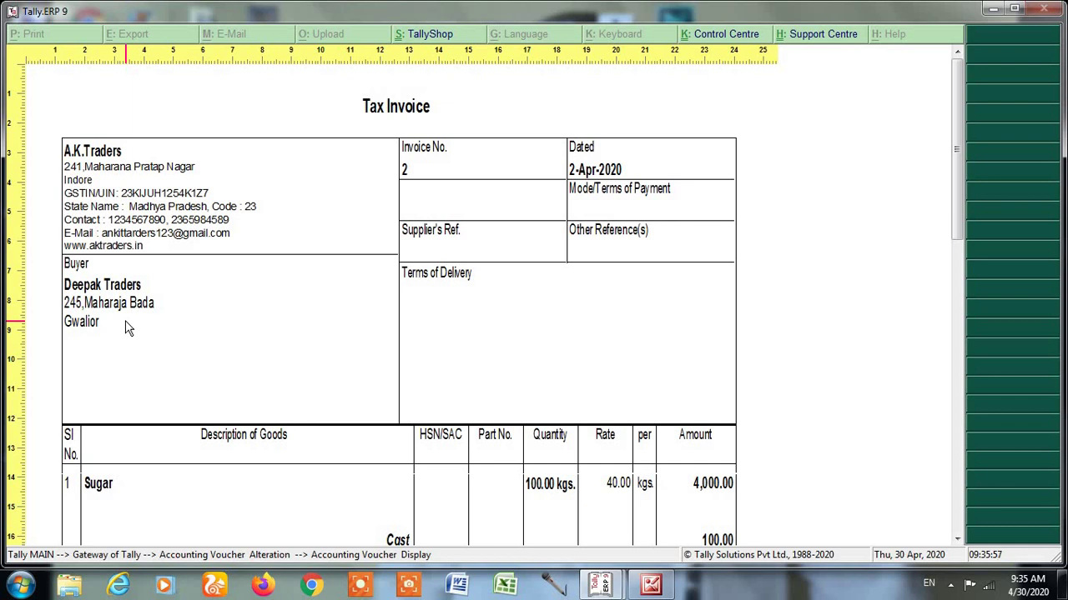
{"action": "key", "text": "alt+z"}
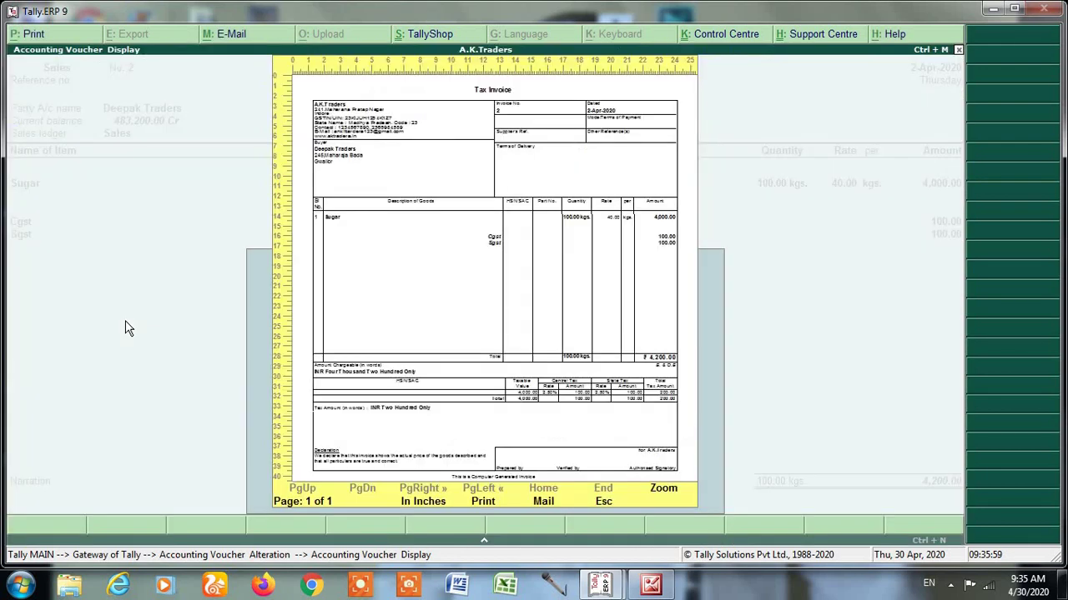
{"action": "key", "text": "Escape"}
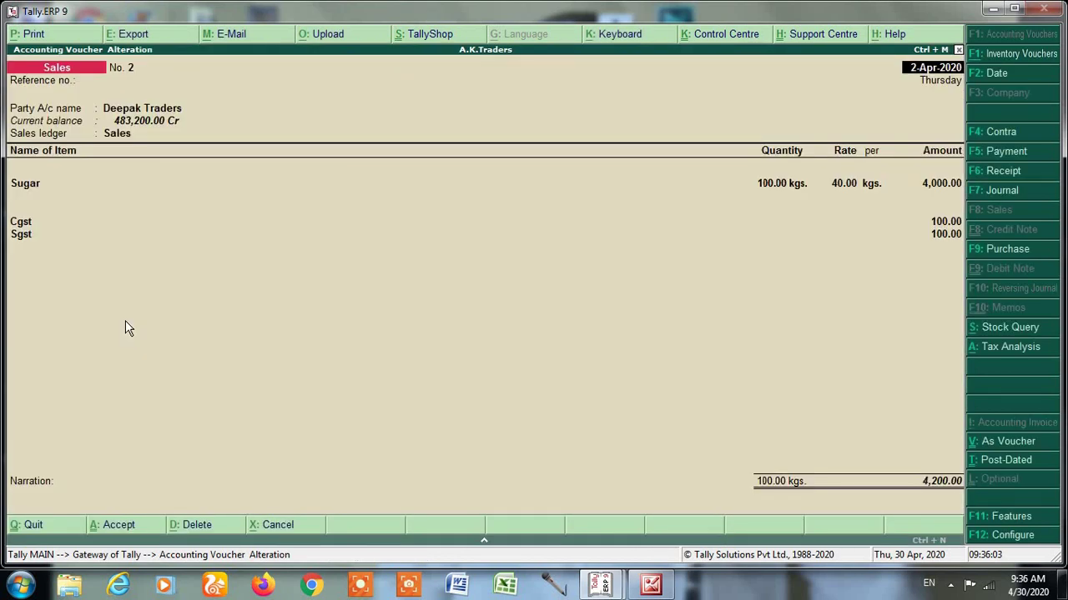
Step: In the voucher's invoice print configuration, set Print Buyer's GSTIN Number to Yes, keep the other options, and accept the settings
{"action": "key", "text": "alt+p"}
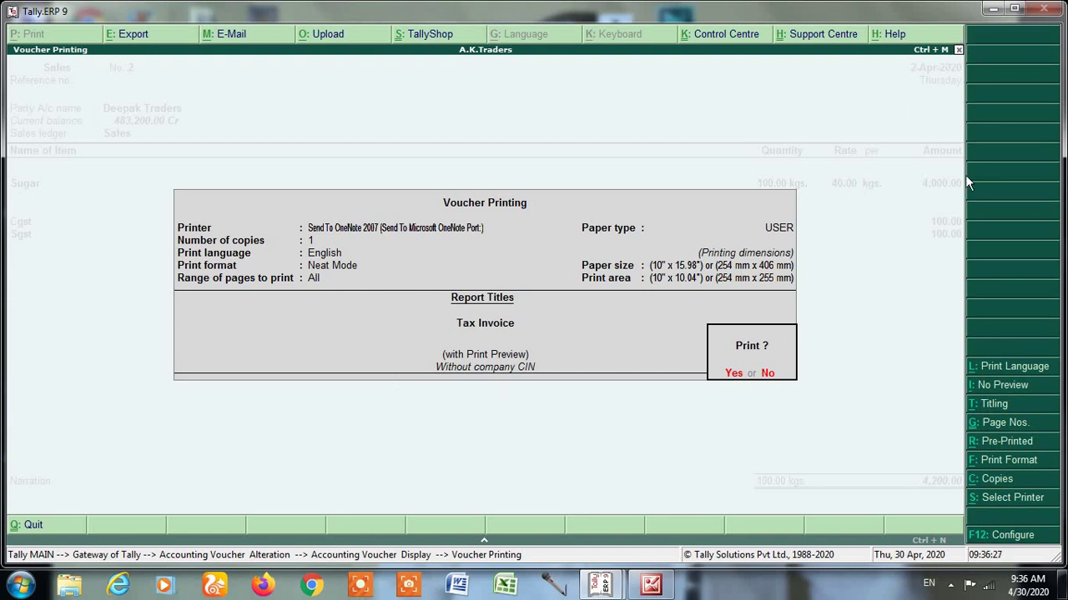
{"action": "left_click", "coordinate": [1005, 536]}
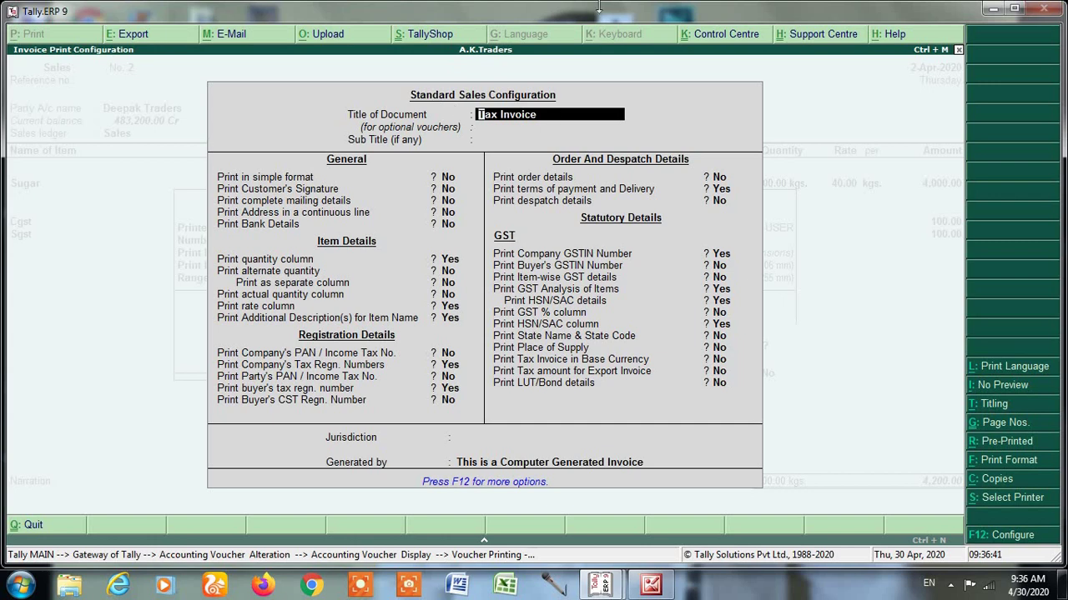
{"action": "key", "text": "Return"}
{"action": "key", "text": "Return"}
{"action": "key", "text": "Return"}
{"action": "key", "text": "Return"}
{"action": "key", "text": "Return"}
{"action": "key", "text": "Return"}
{"action": "key", "text": "Return"}
{"action": "key", "text": "Return"}
{"action": "key", "text": "Return"}
{"action": "key", "text": "Return"}
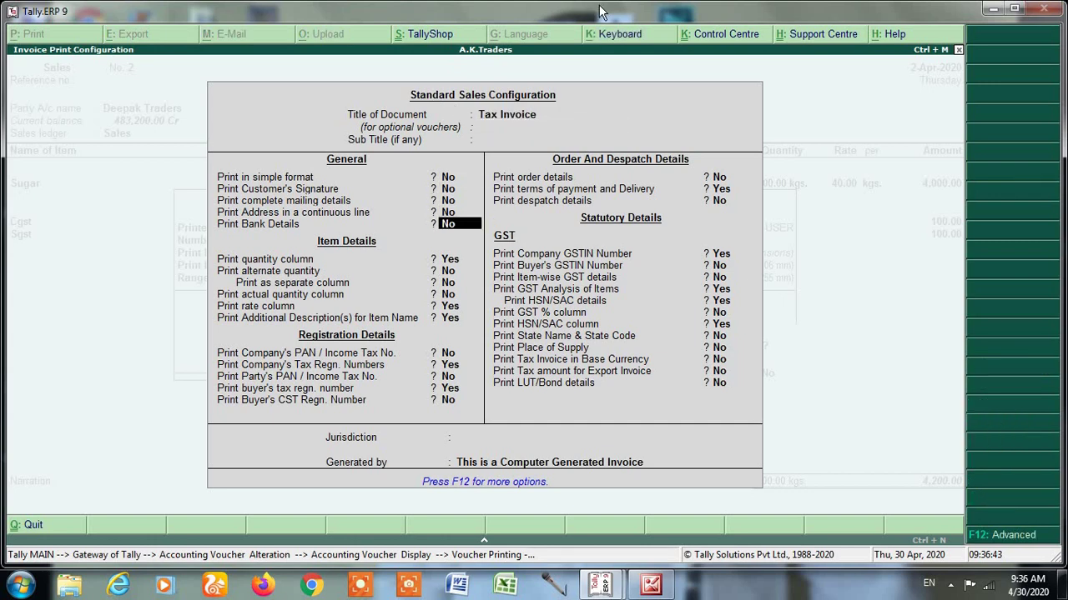
{"action": "key", "text": "Return"}
{"action": "key", "text": "Return"}
{"action": "key", "text": "Return"}
{"action": "key", "text": "Return"}
{"action": "key", "text": "Return"}
{"action": "key", "text": "Return"}
{"action": "key", "text": "Return"}
{"action": "key", "text": "Return"}
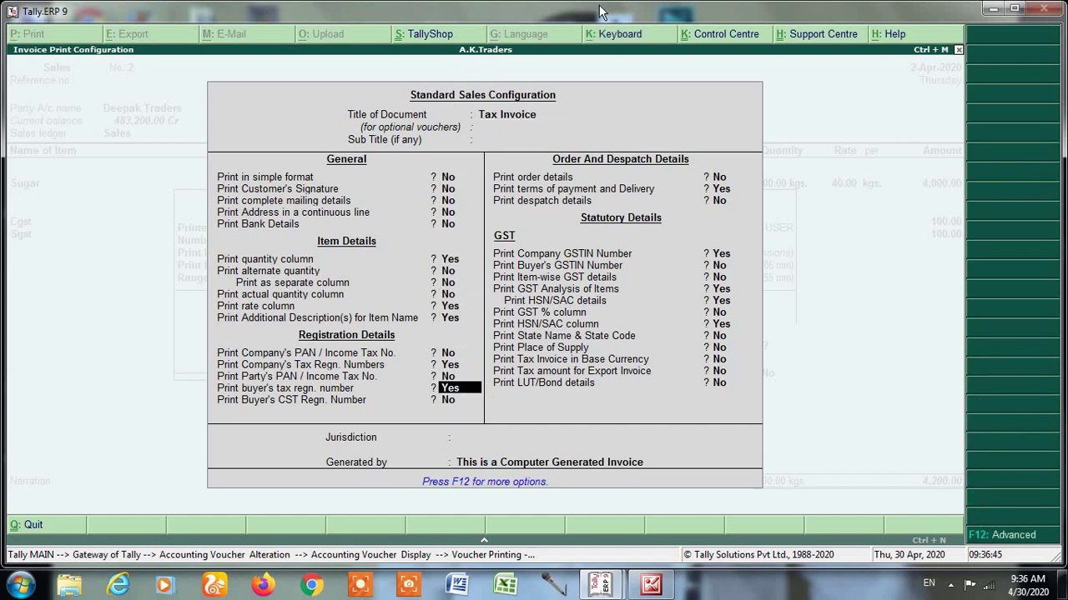
{"action": "key", "text": "Return"}
{"action": "key", "text": "Return"}
{"action": "key", "text": "Return"}
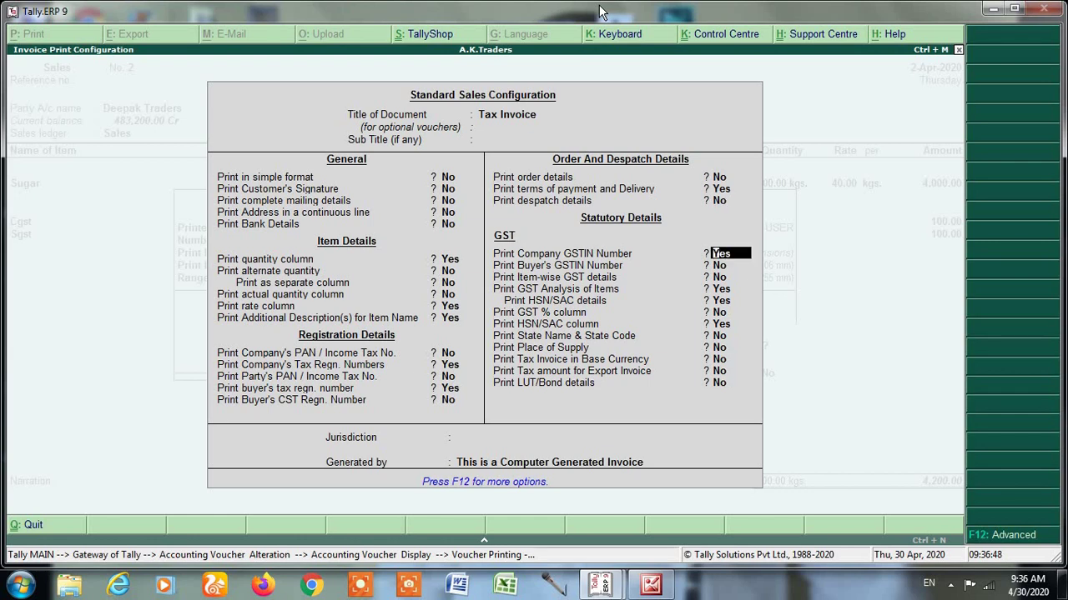
{"action": "key", "text": "Return"}
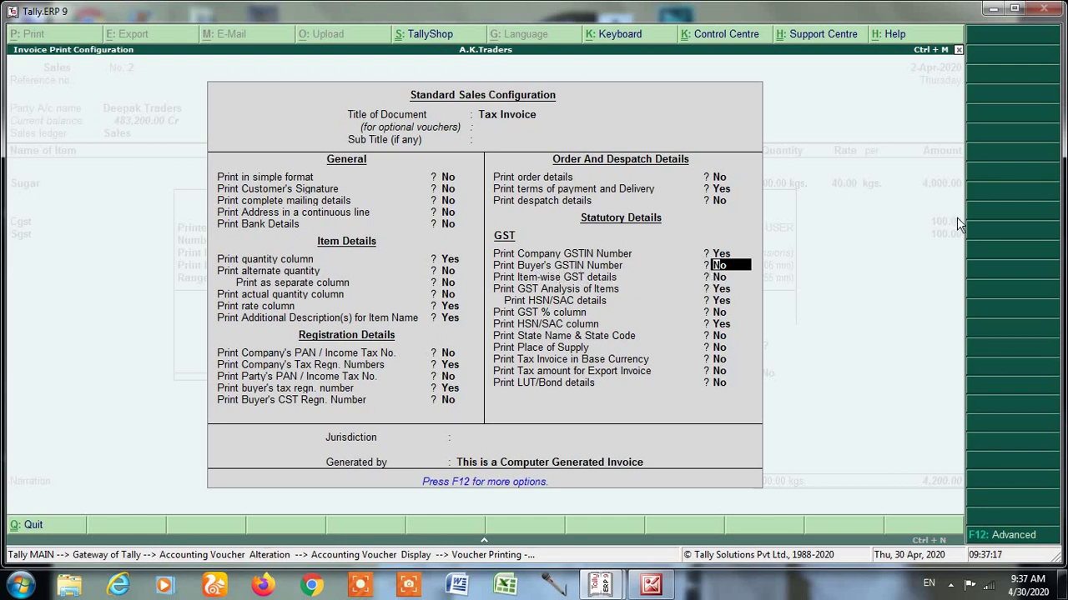
{"action": "key", "text": "y"}
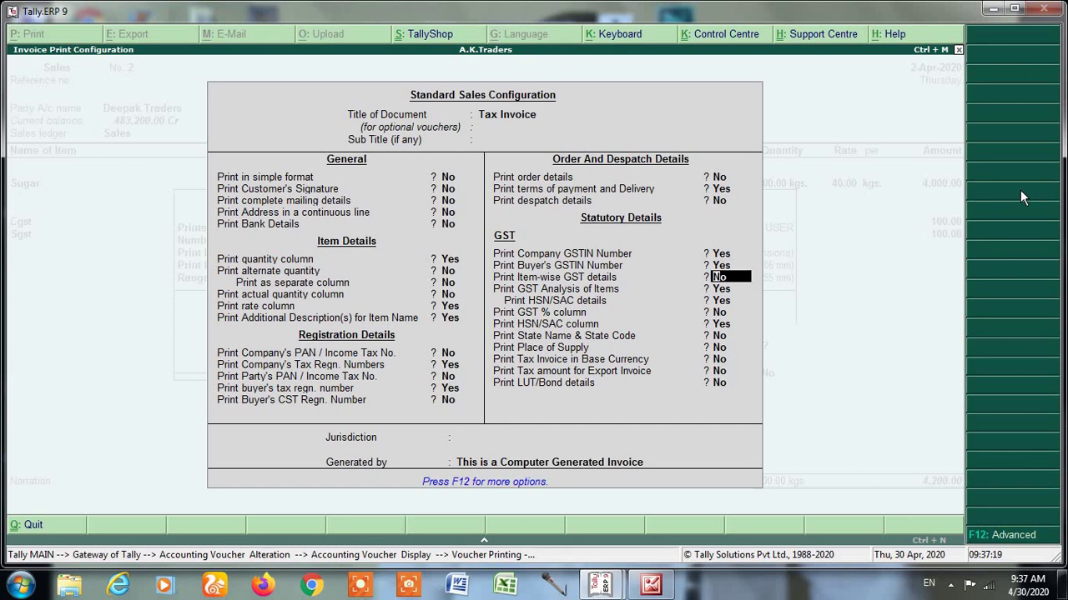
{"action": "key", "text": "ctrl+a"}
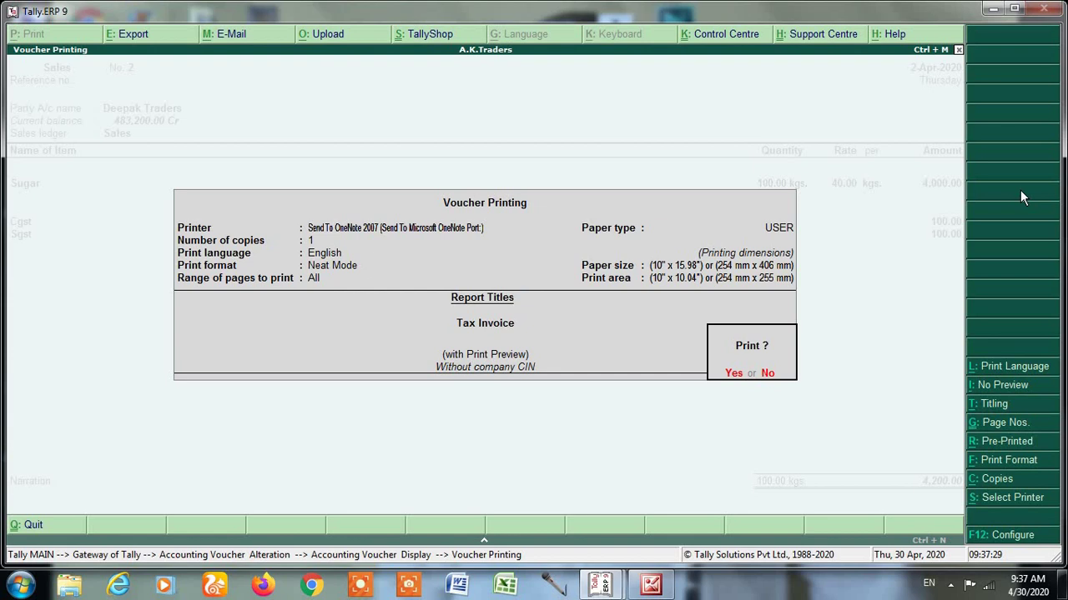
Step: Preview the tax invoice enlarged, check the buyer's GSTIN line, and return to the voucher
{"action": "key", "text": "Return"}
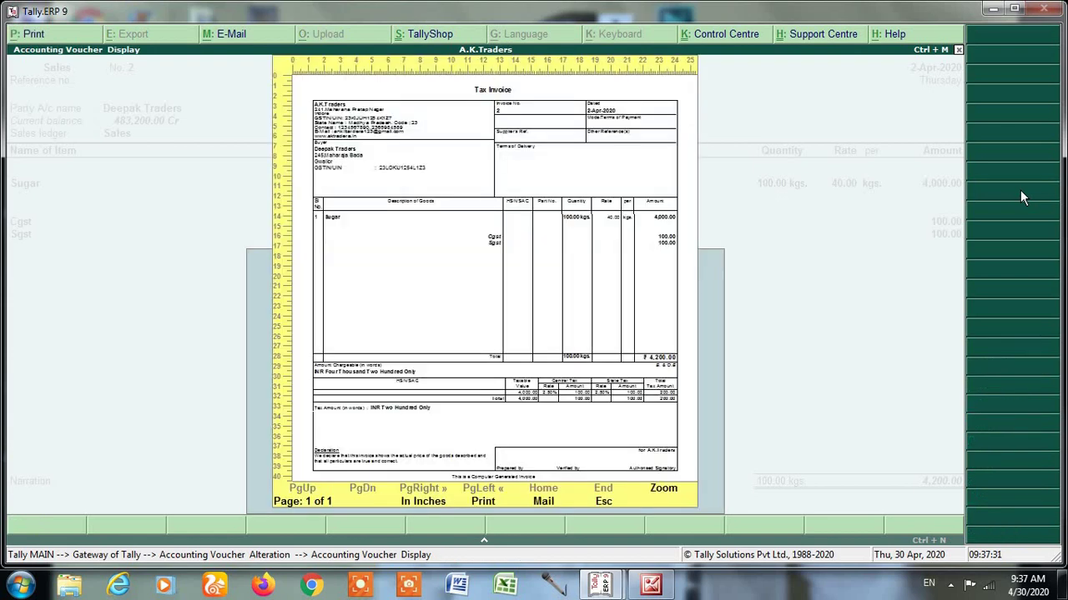
{"action": "key", "text": "alt+z"}
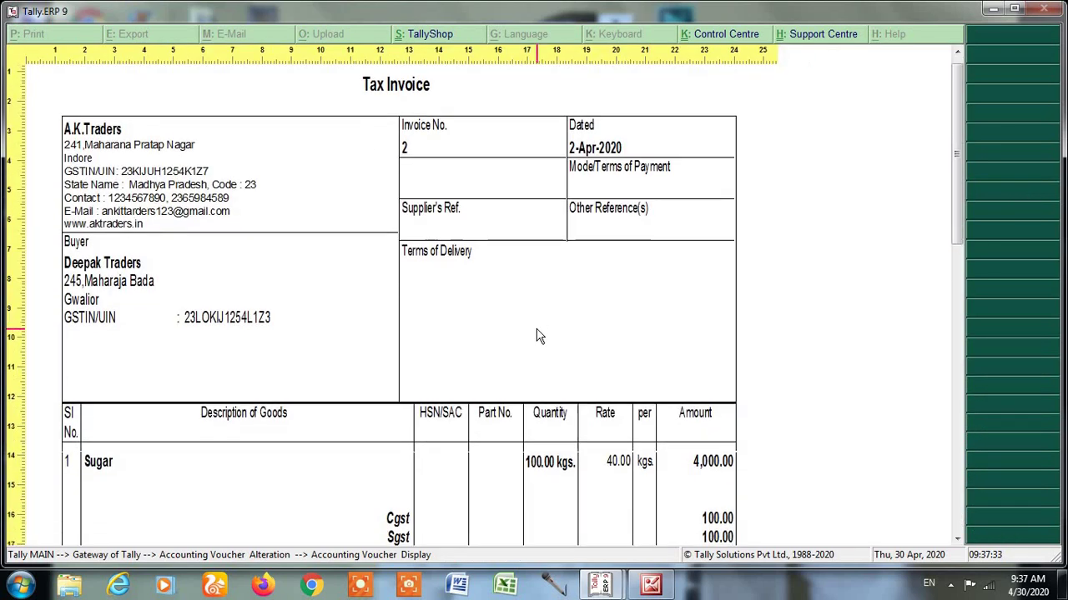
{"action": "scroll", "coordinate": [536, 336], "scroll_direction": "down", "scroll_amount": 1}
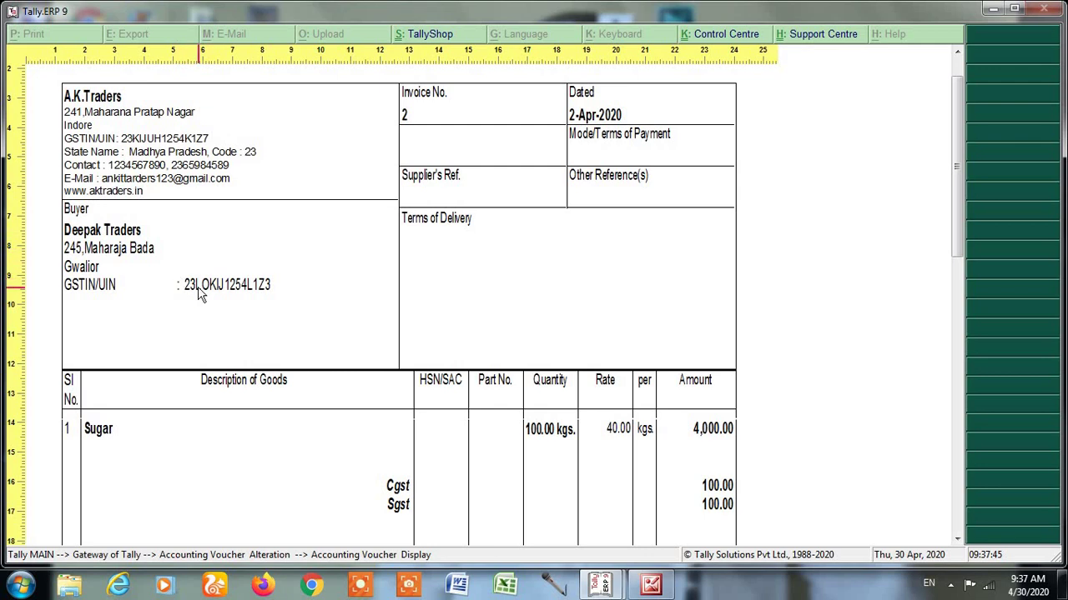
{"action": "key", "text": "Escape"}
{"action": "key", "text": "Escape"}
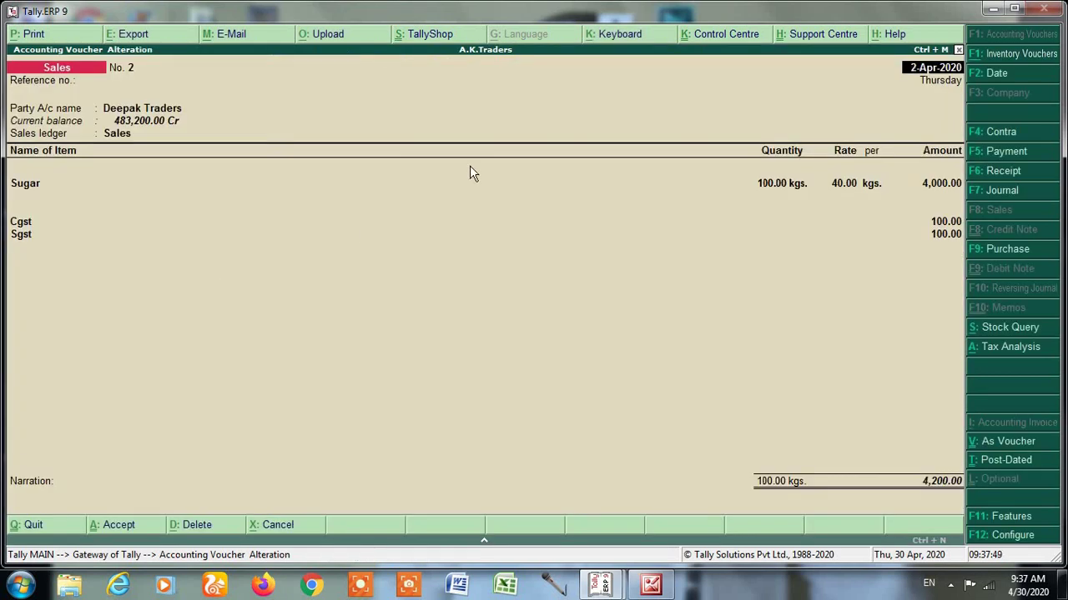
Step: In the voucher's invoice print configuration, set Print State Name & State Code and Print Place of Supply to Yes, and accept the settings
{"action": "key", "text": "alt+p"}
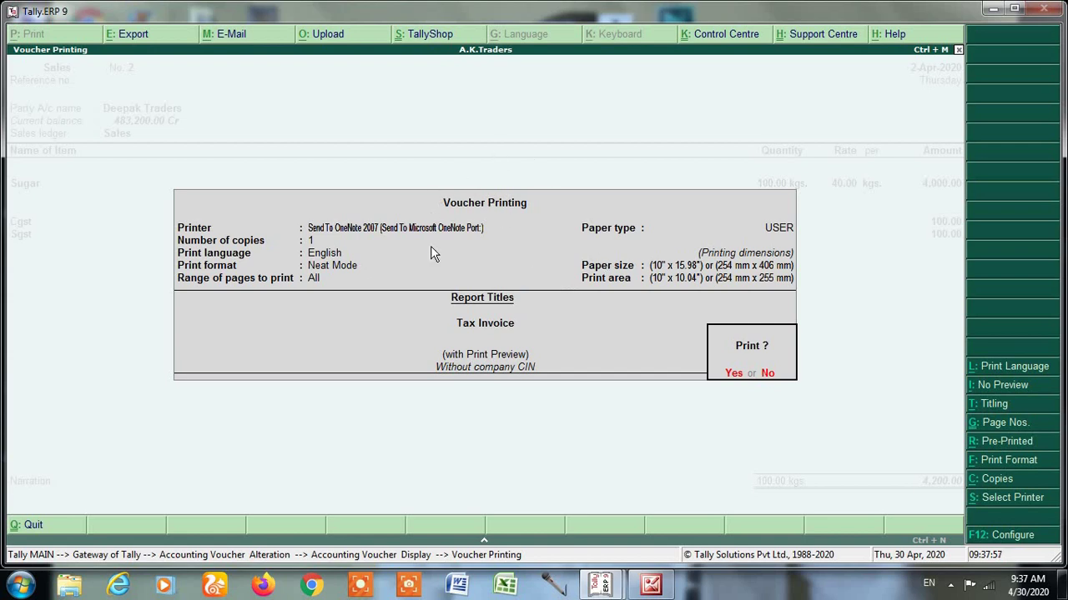
{"action": "left_click", "coordinate": [1009, 541]}
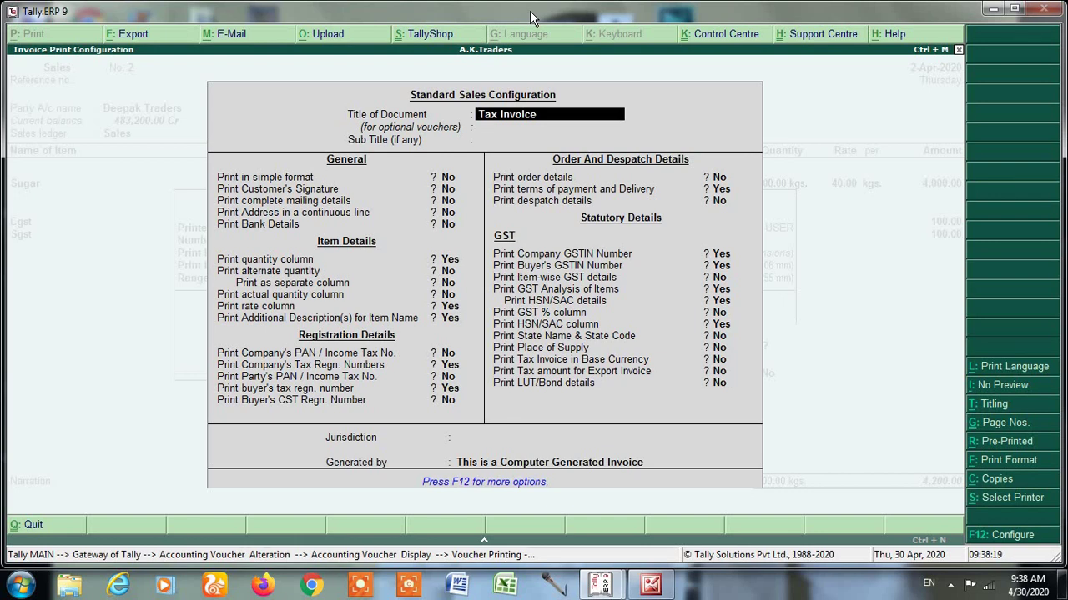
{"action": "key", "text": "Return"}
{"action": "key", "text": "Return"}
{"action": "key", "text": "Return"}
{"action": "key", "text": "Return"}
{"action": "key", "text": "Return"}
{"action": "key", "text": "Return"}
{"action": "key", "text": "Return"}
{"action": "key", "text": "Return"}
{"action": "key", "text": "Return"}
{"action": "key", "text": "Return"}
{"action": "key", "text": "Return"}
{"action": "key", "text": "Return"}
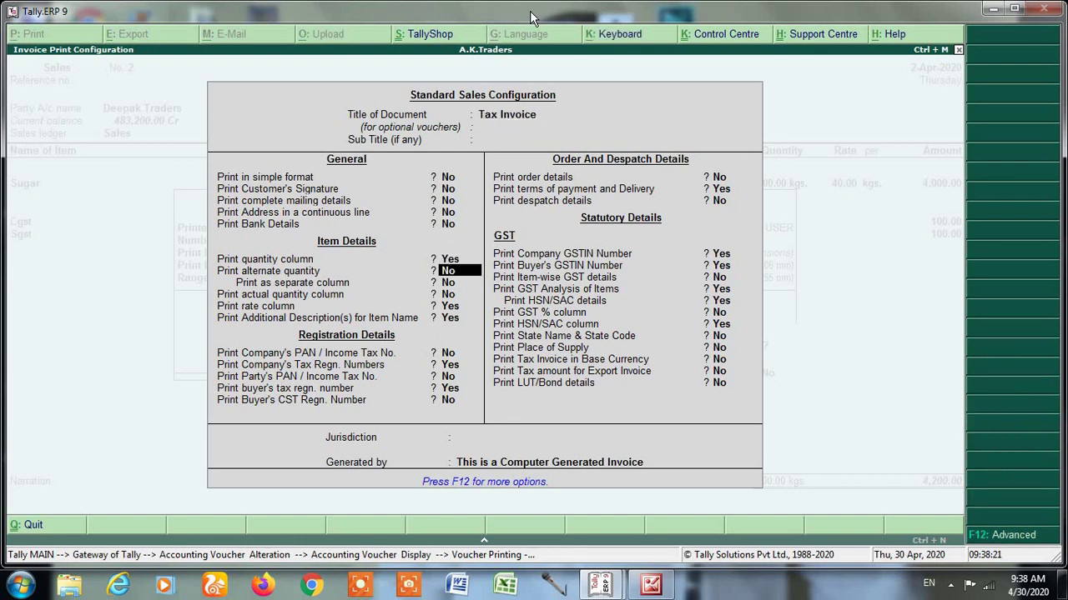
{"action": "key", "text": "Return"}
{"action": "key", "text": "Return"}
{"action": "key", "text": "Return"}
{"action": "key", "text": "Return"}
{"action": "key", "text": "Return"}
{"action": "key", "text": "Return"}
{"action": "key", "text": "Return"}
{"action": "key", "text": "Return"}
{"action": "key", "text": "Return"}
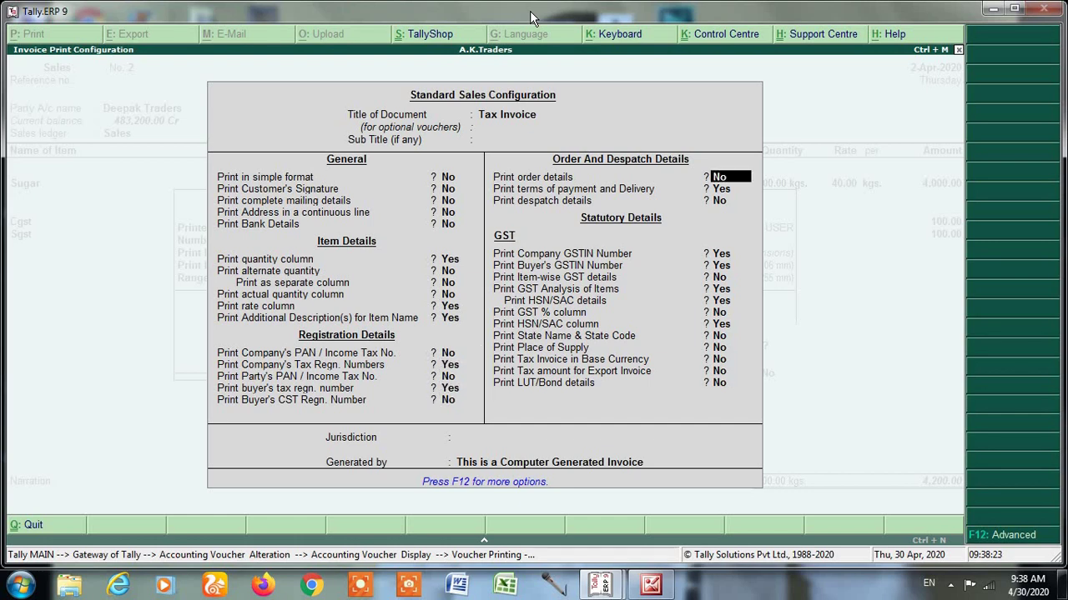
{"action": "key", "text": "Return"}
{"action": "key", "text": "Return"}
{"action": "key", "text": "Return"}
{"action": "key", "text": "Return"}
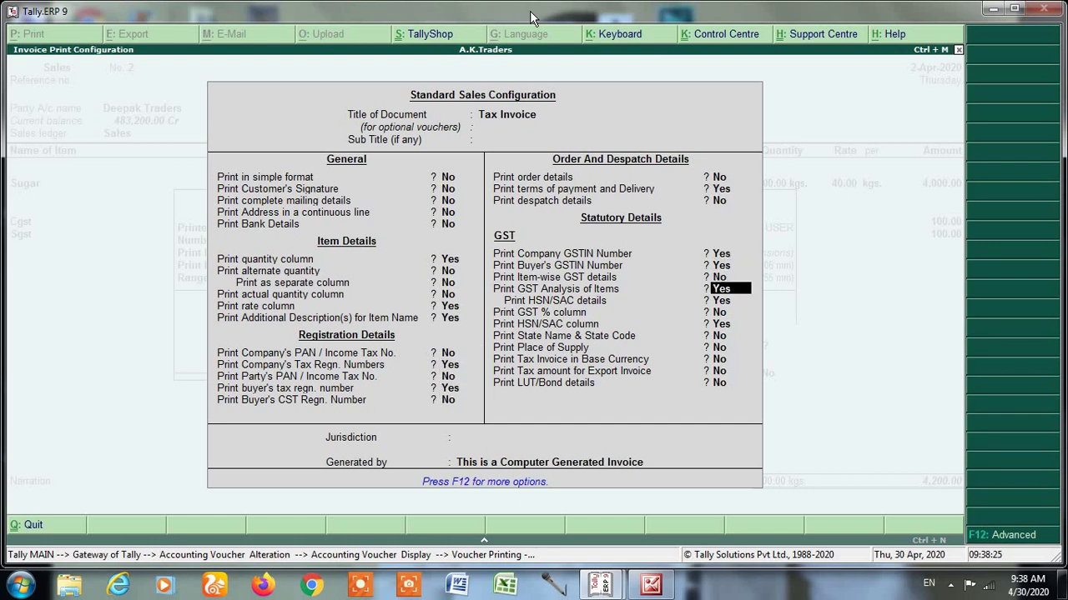
{"action": "key", "text": "Return"}
{"action": "key", "text": "Return"}
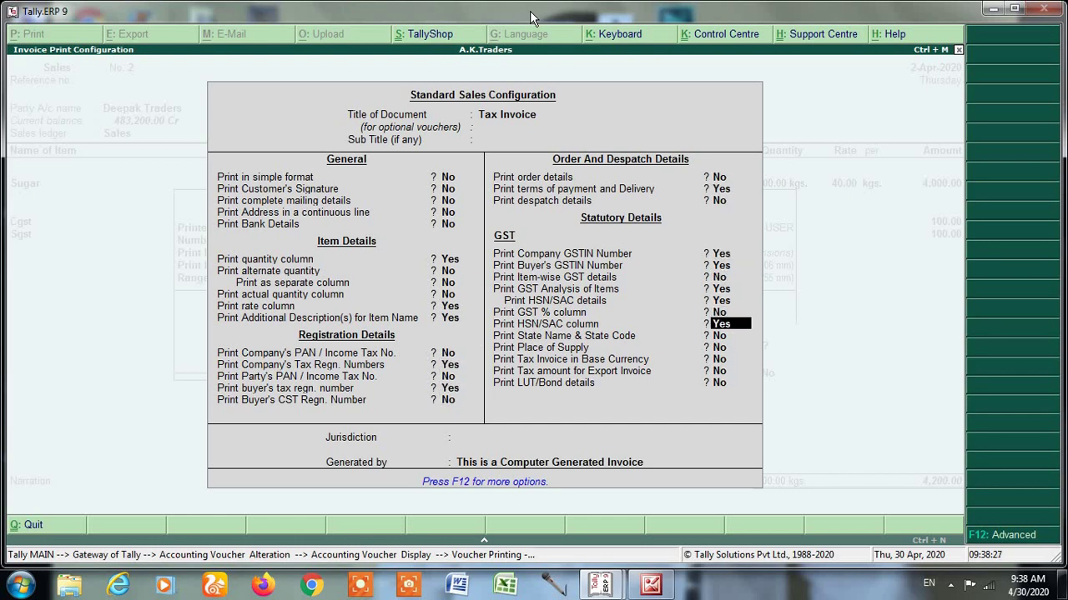
{"action": "key", "text": "Return"}
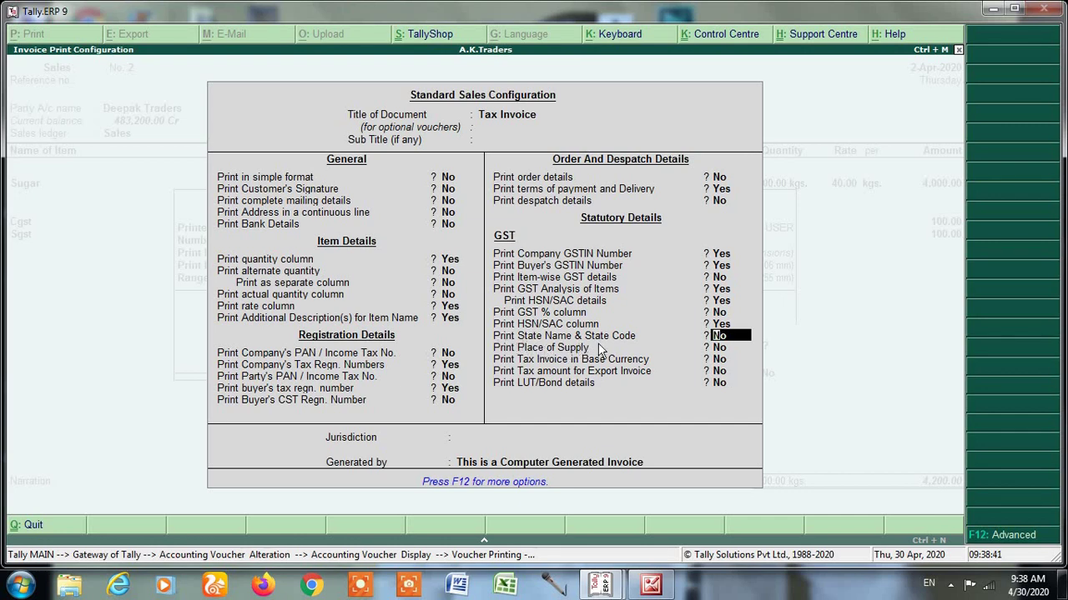
{"action": "type", "text": "y"}
{"action": "key", "text": "Return"}
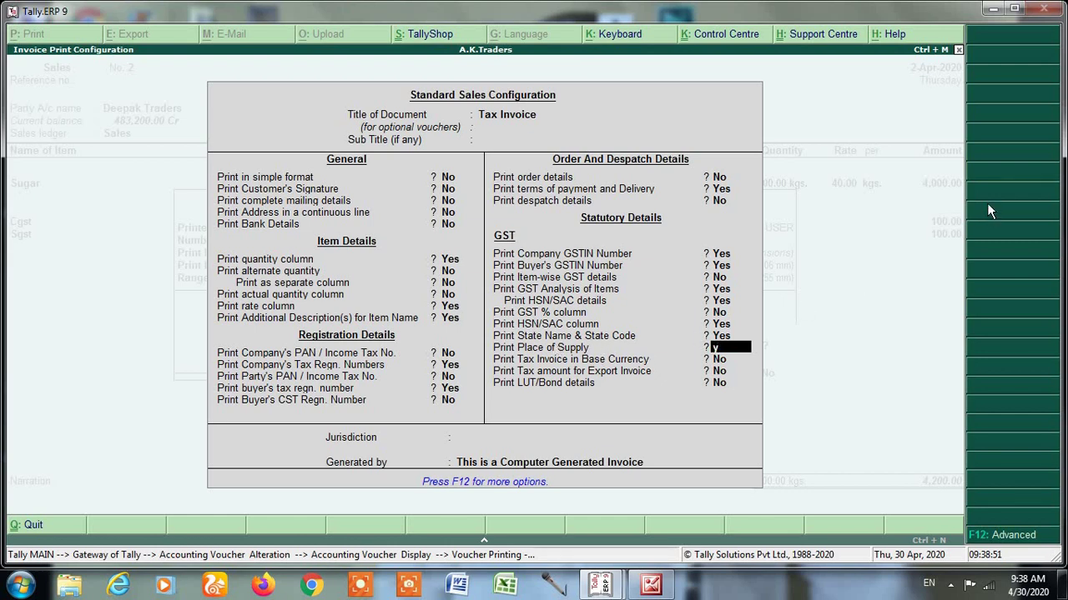
{"action": "key", "text": "y"}
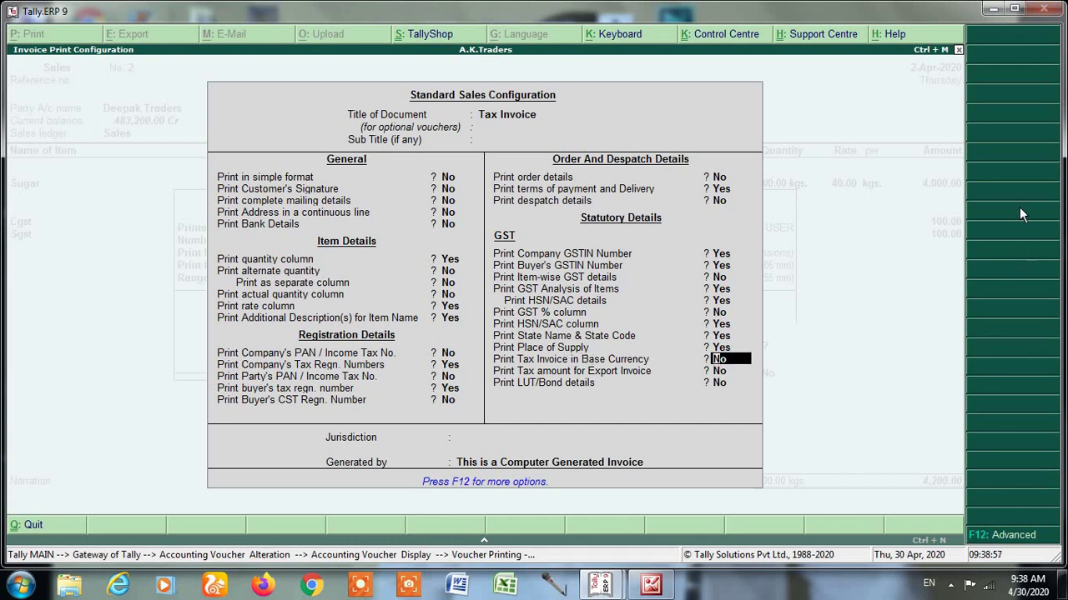
{"action": "key", "text": "ctrl+a"}
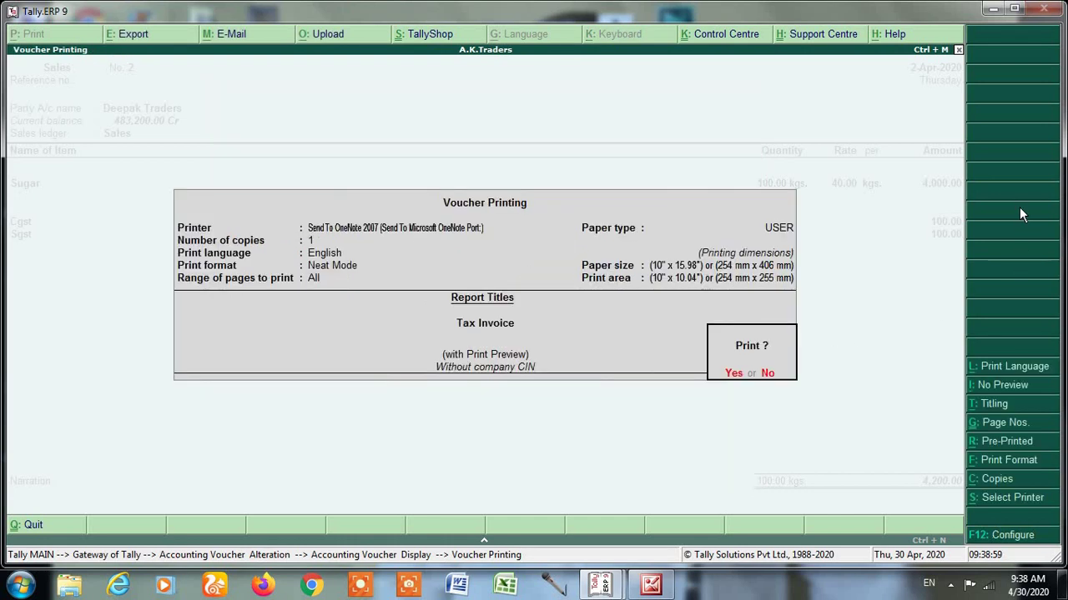
Step: Preview the tax invoice enlarged, check the buyer's state name, state code and place of supply lines, and return to the voucher
{"action": "left_click", "coordinate": [733, 373]}
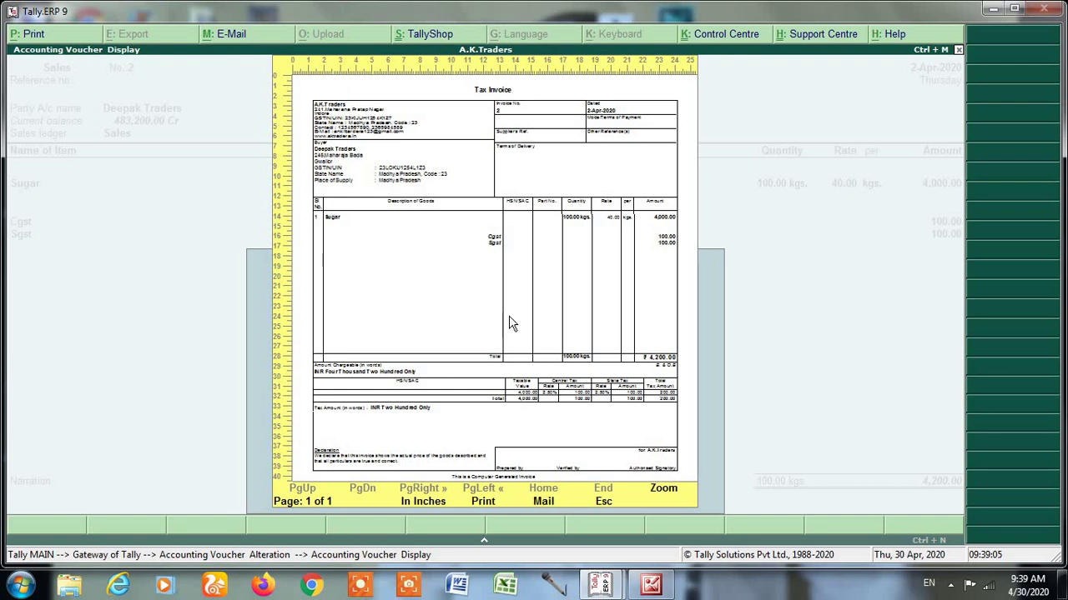
{"action": "left_click", "coordinate": [548, 303]}
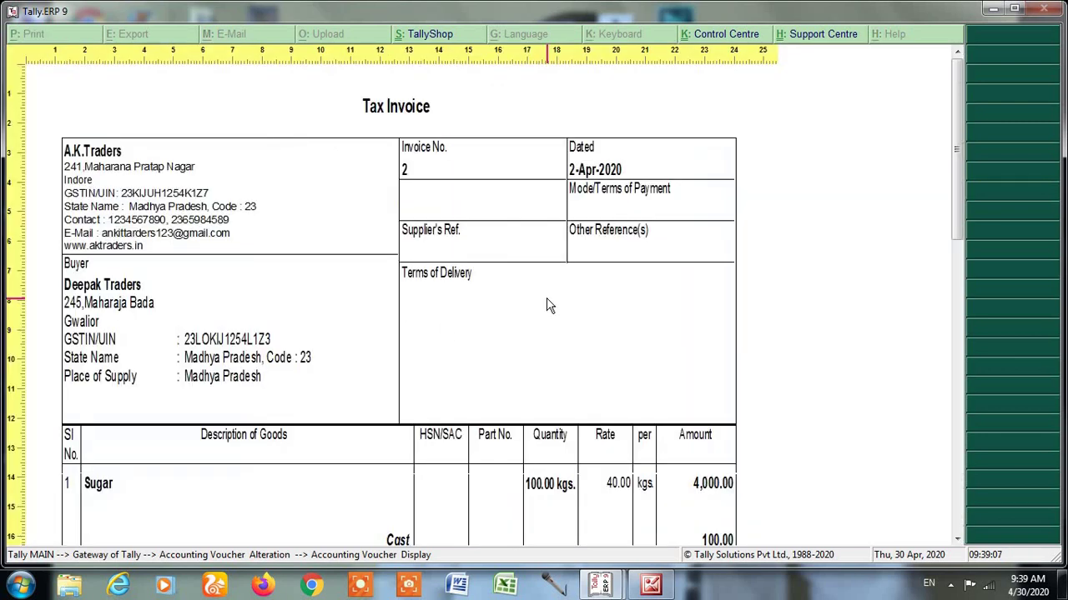
{"action": "scroll", "coordinate": [403, 384], "scroll_direction": "down", "scroll_amount": 2}
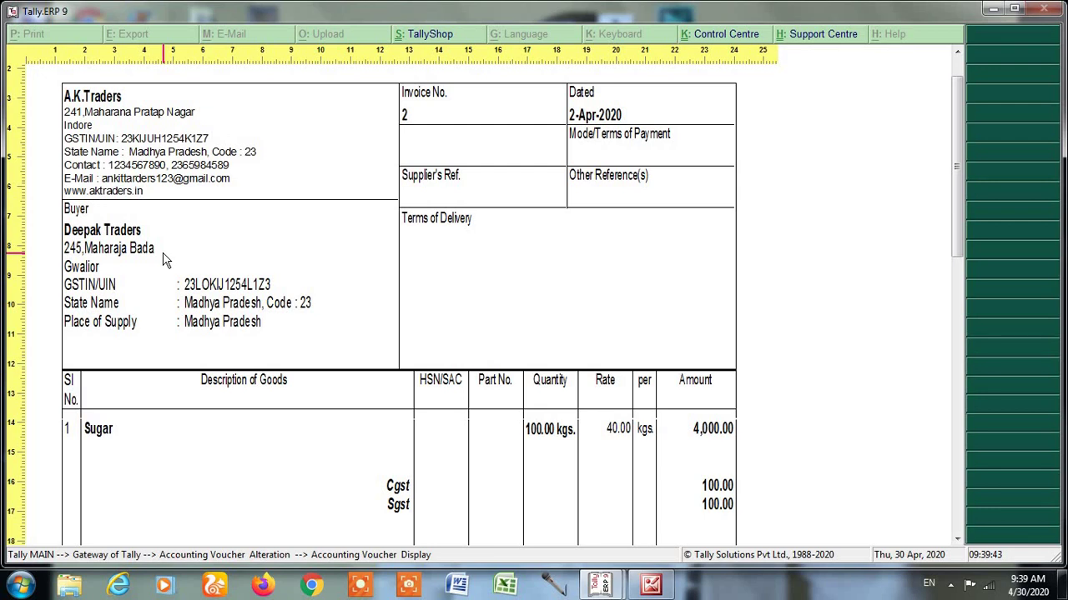
{"action": "key", "text": "Escape"}
{"action": "key", "text": "Escape"}
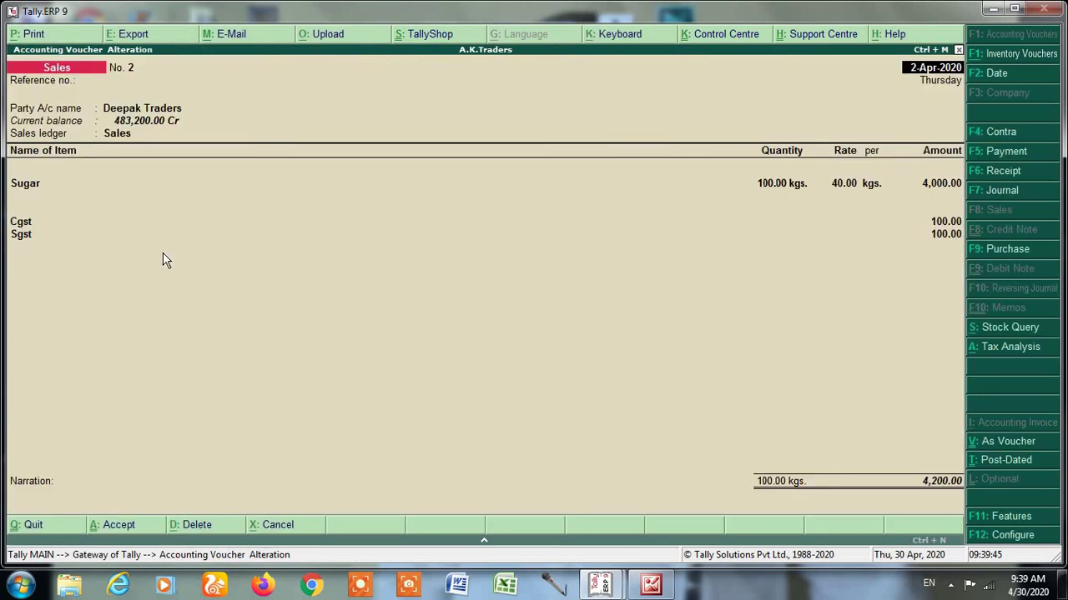
Step: In the invoice print configuration, set Print complete mailing details to Yes, keep the other options, and accept the settings
{"action": "key", "text": "alt+p"}
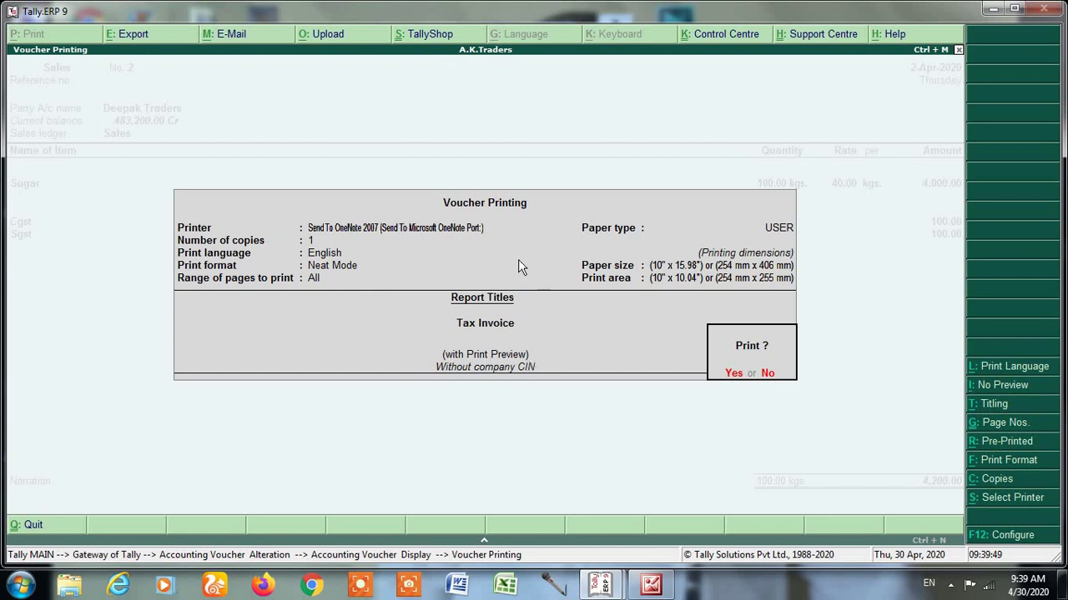
{"action": "left_click", "coordinate": [987, 544]}
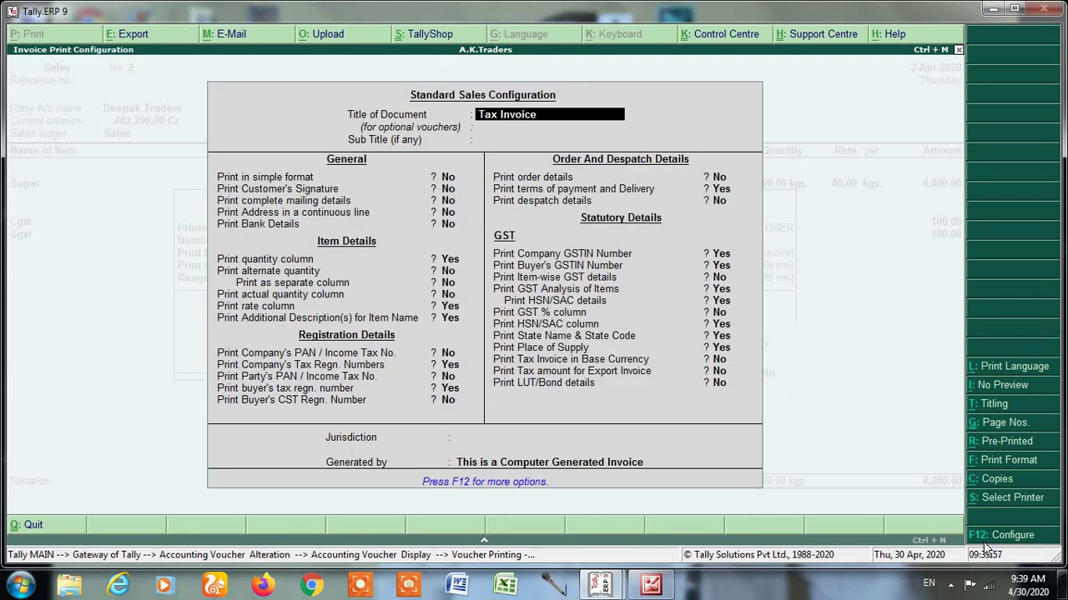
{"action": "key", "text": "Return"}
{"action": "key", "text": "Return"}
{"action": "key", "text": "Return"}
{"action": "key", "text": "Return"}
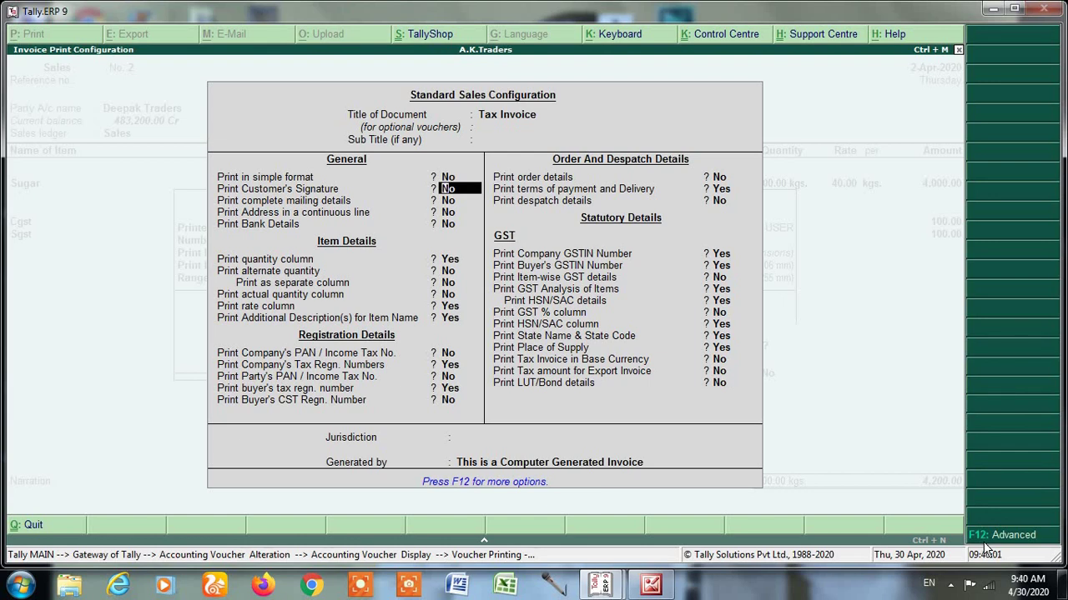
{"action": "key", "text": "Return"}
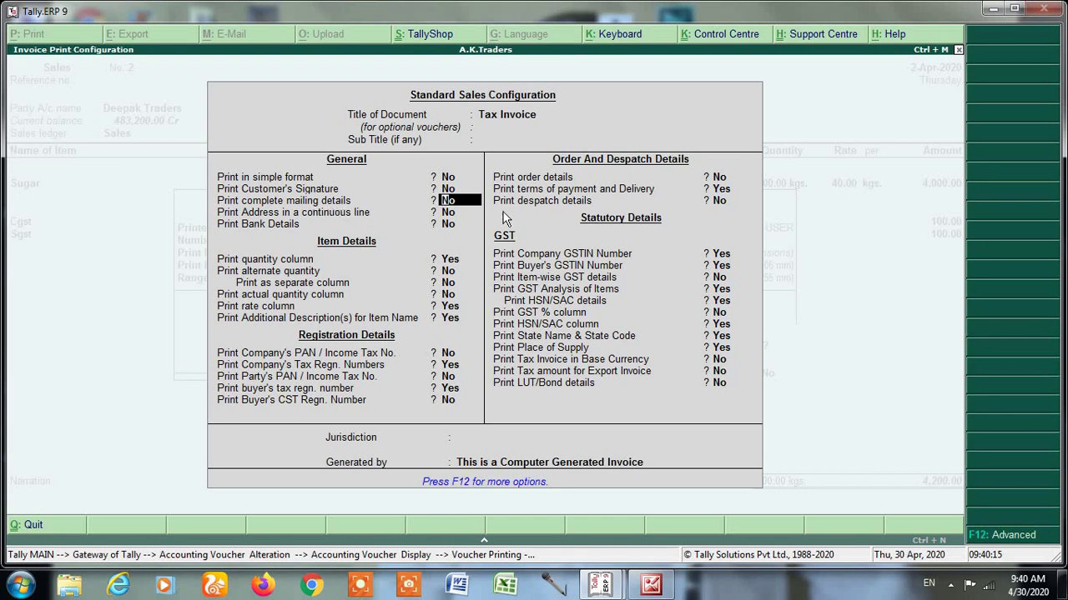
{"action": "type", "text": "y"}
{"action": "key", "text": "Return"}
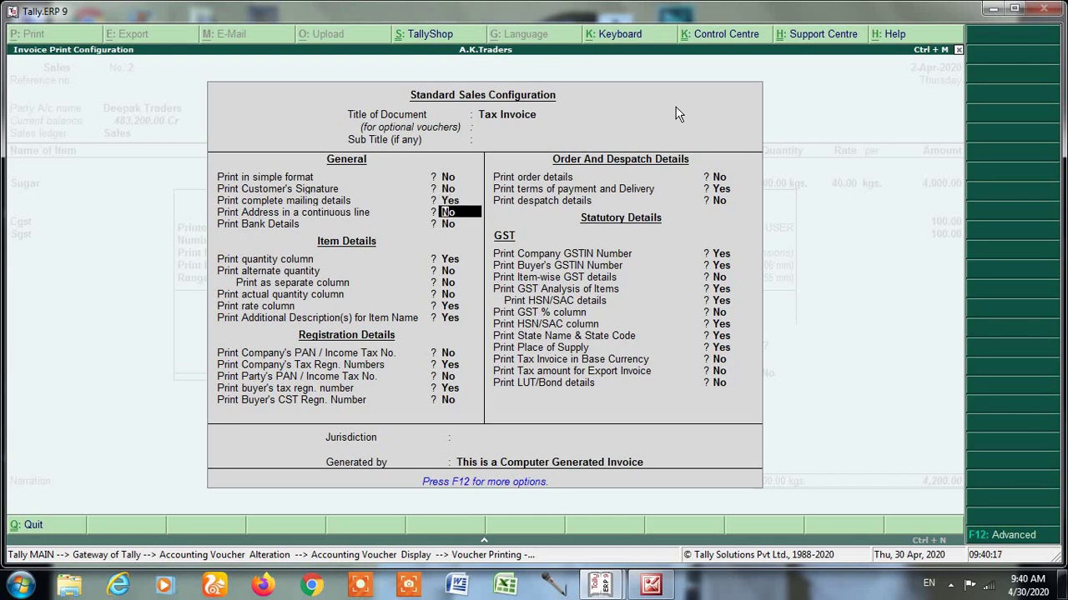
{"action": "key", "text": "ctrl+a"}
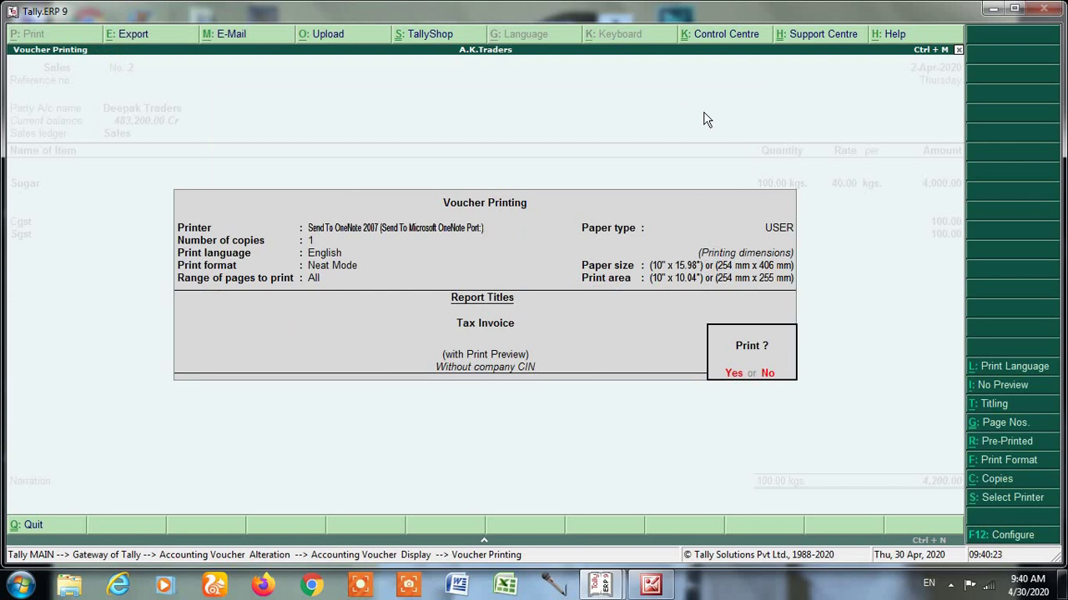
Step: Preview the tax invoice enlarged, check the buyer's contact person, contact number and e-mail lines, and leave voucher No. 2
{"action": "left_click", "coordinate": [733, 374]}
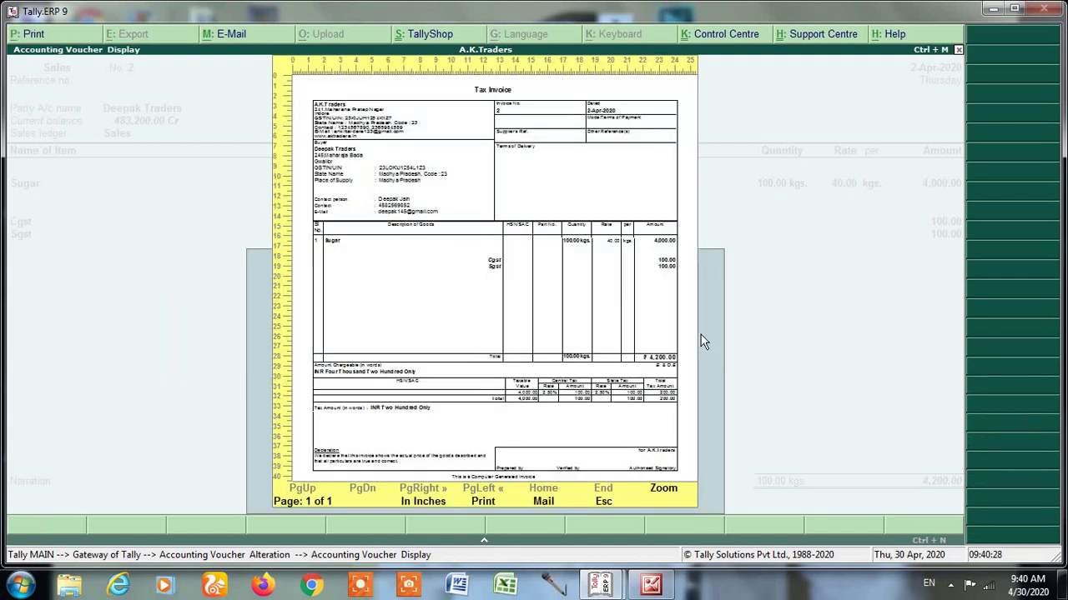
{"action": "key", "text": "Return"}
{"action": "scroll", "coordinate": [672, 355], "scroll_direction": "down", "scroll_amount": 1}
{"action": "scroll", "coordinate": [673, 355], "scroll_direction": "down", "scroll_amount": 3}
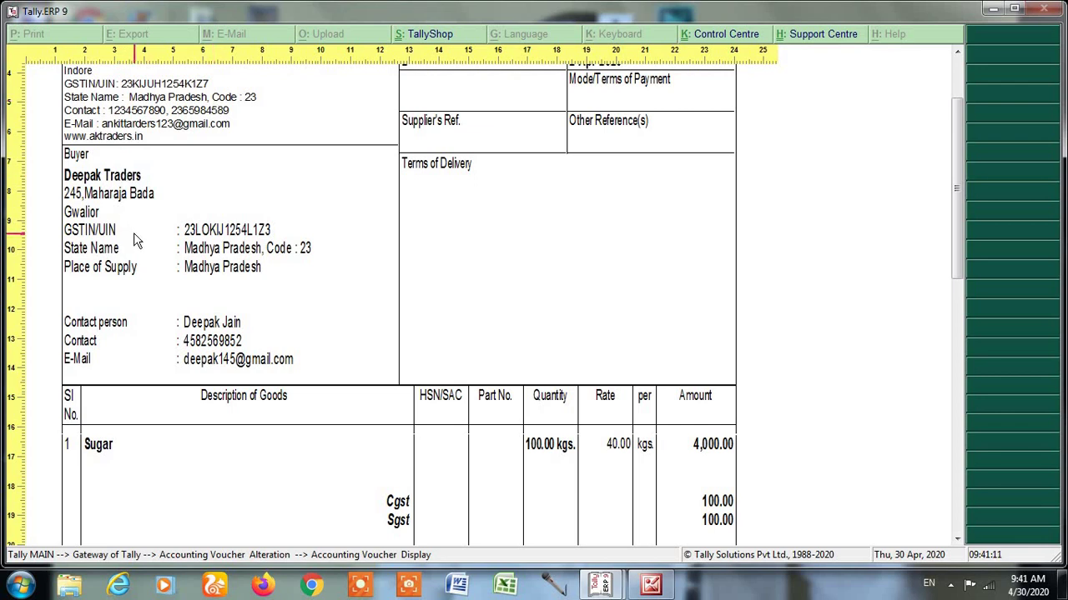
{"action": "key", "text": "Escape"}
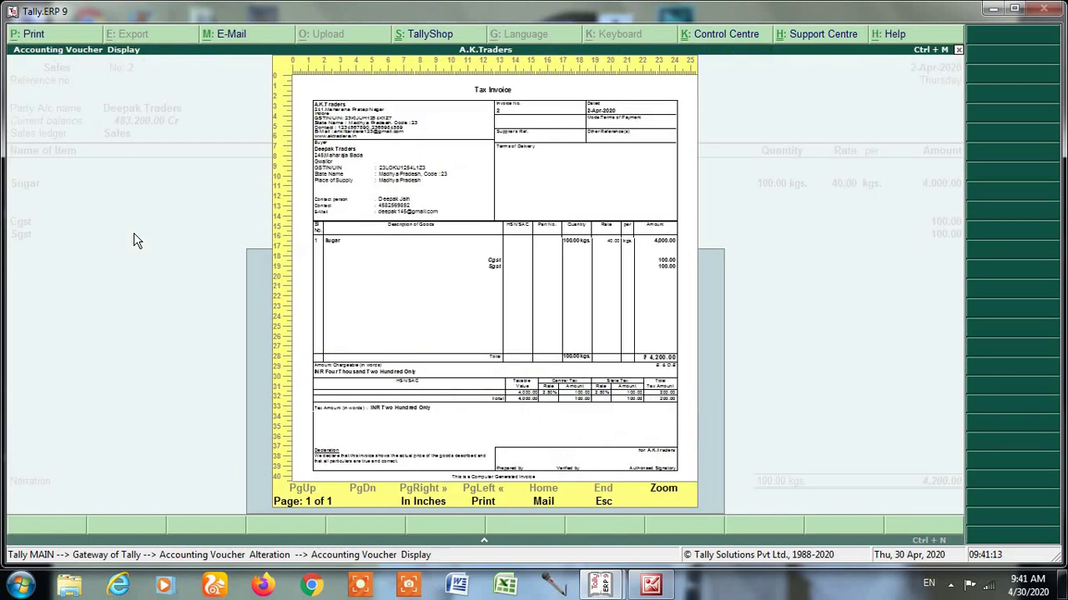
{"action": "key", "text": "Escape"}
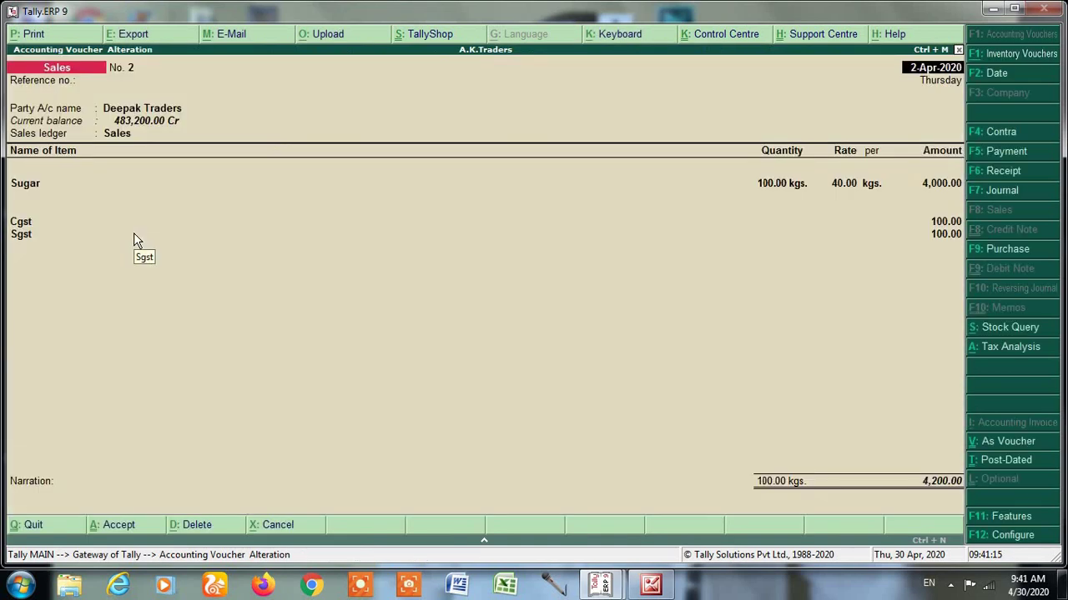
{"action": "key", "text": "Escape"}
{"action": "key", "text": "Return"}
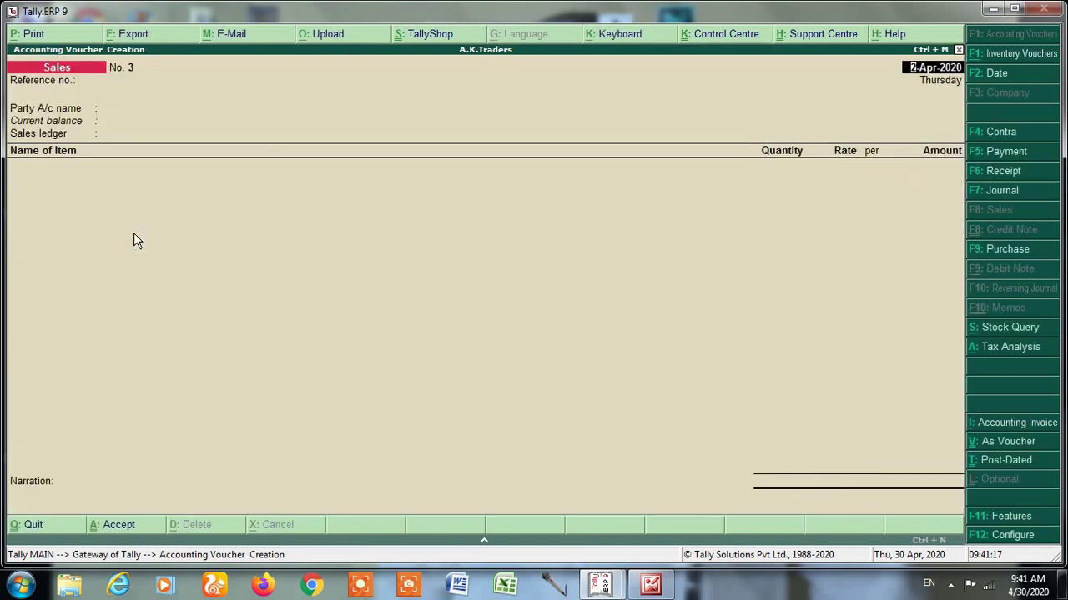
{"action": "key", "text": "Escape"}
{"action": "key", "text": "Return"}
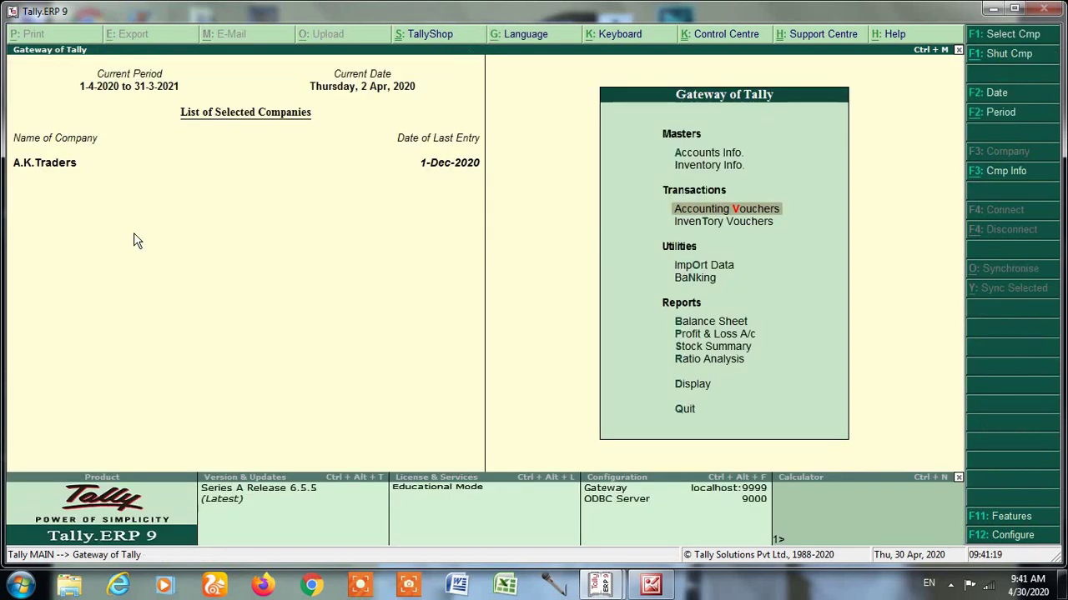
{"action": "key", "text": "d"}
{"action": "key", "text": "a"}
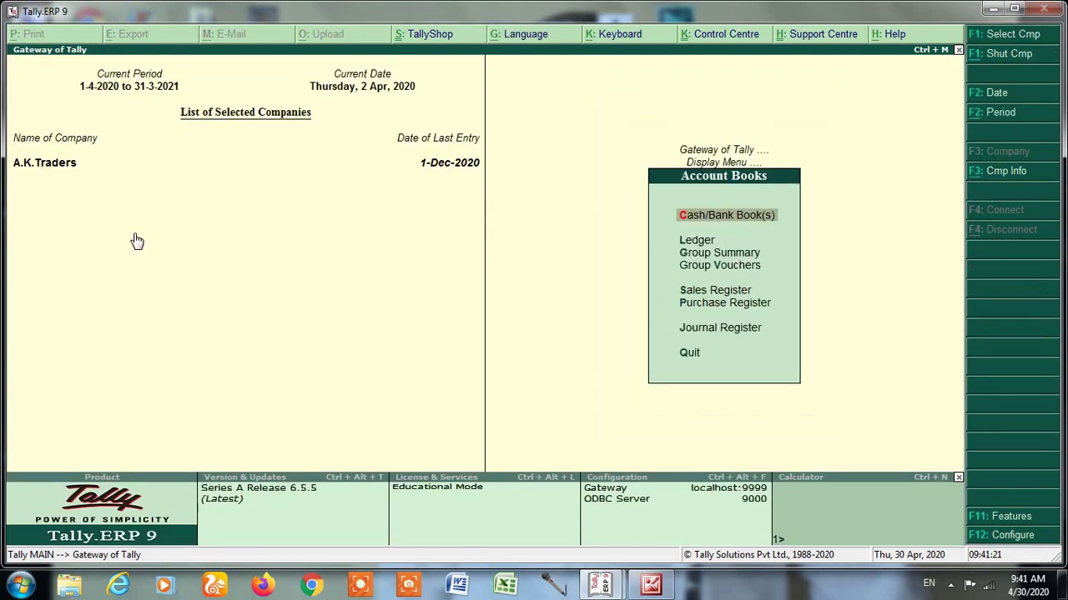
{"action": "key", "text": "s"}
{"action": "key", "text": "Escape"}
{"action": "key", "text": "Escape"}
{"action": "key", "text": "Escape"}
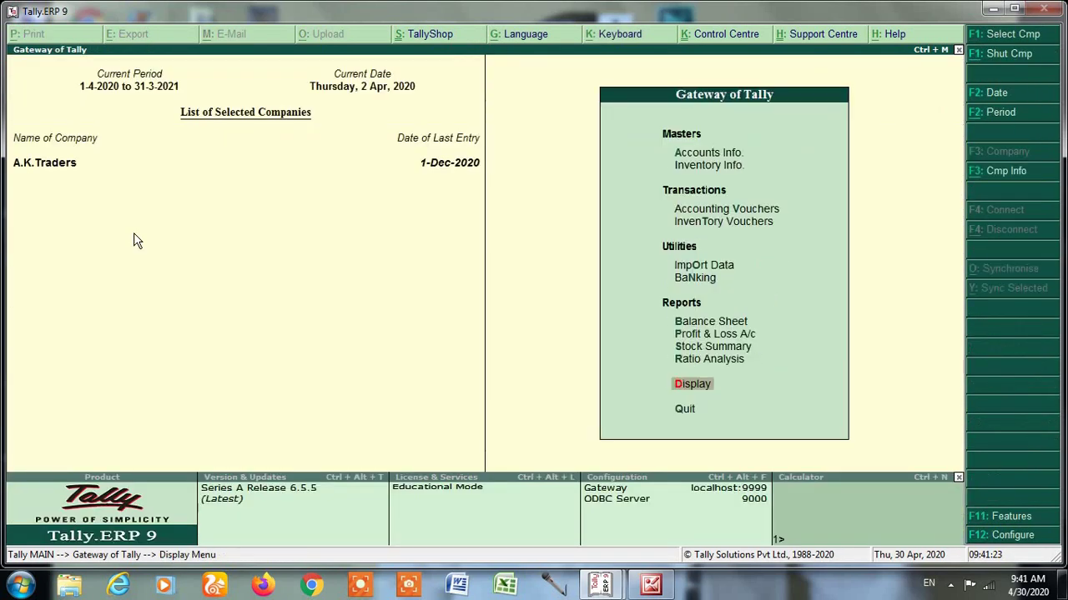
Step: Start a sales voucher dated 1-May-2020 for Deepak Traders with the Sales ledger, leaving the reference number blank and accepting the party details
{"action": "key", "text": "v"}
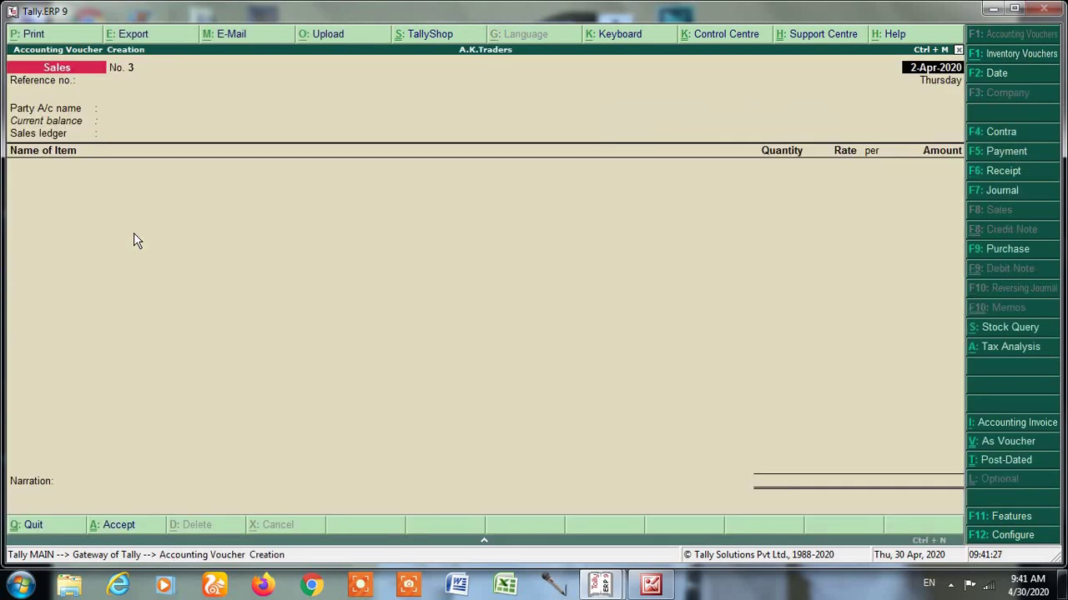
{"action": "type", "text": "1"}
{"action": "key", "text": "Return"}
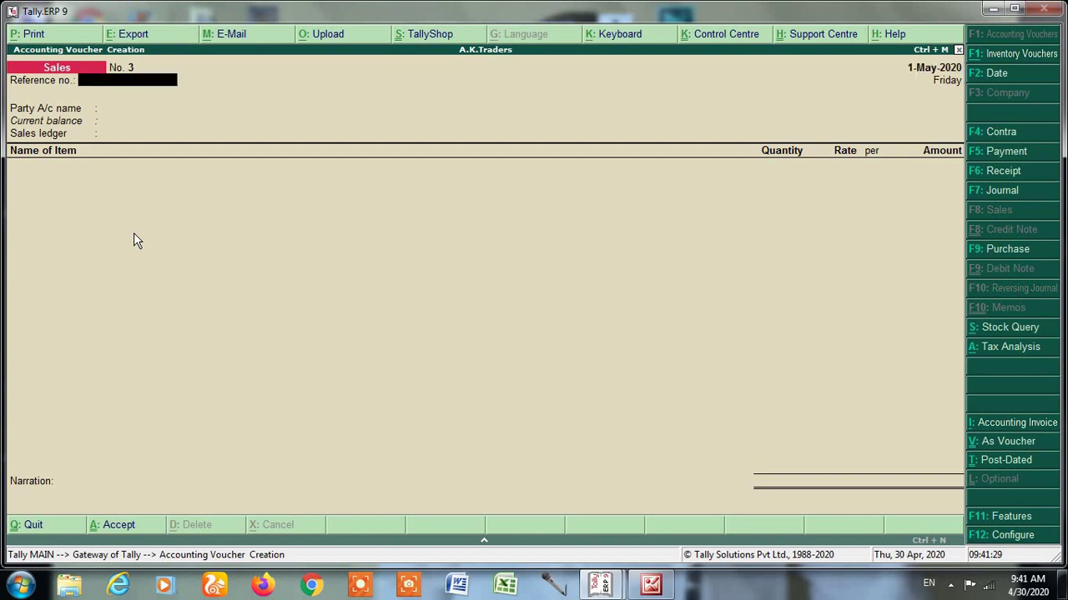
{"action": "key", "text": "Return"}
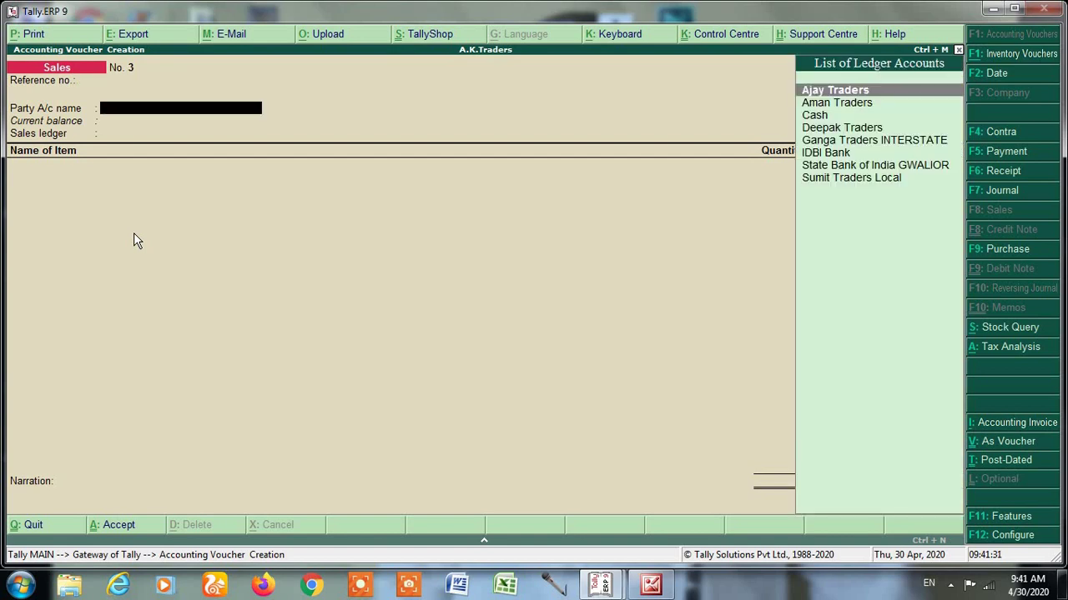
{"action": "type", "text": "Dee"}
{"action": "key", "text": "Return"}
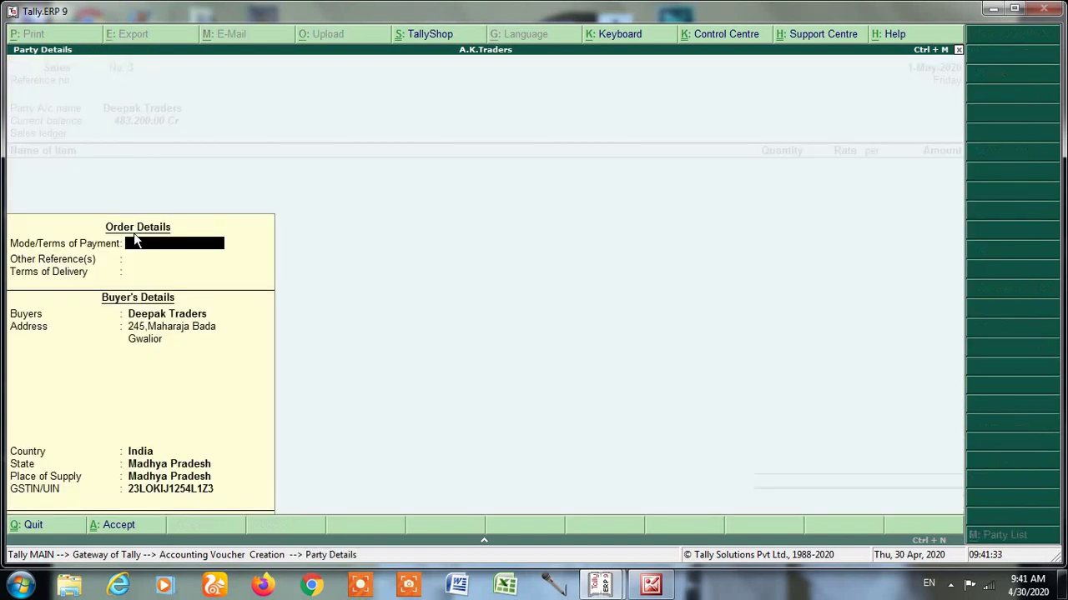
{"action": "key", "text": "ctrl+a"}
{"action": "key", "text": "Return"}
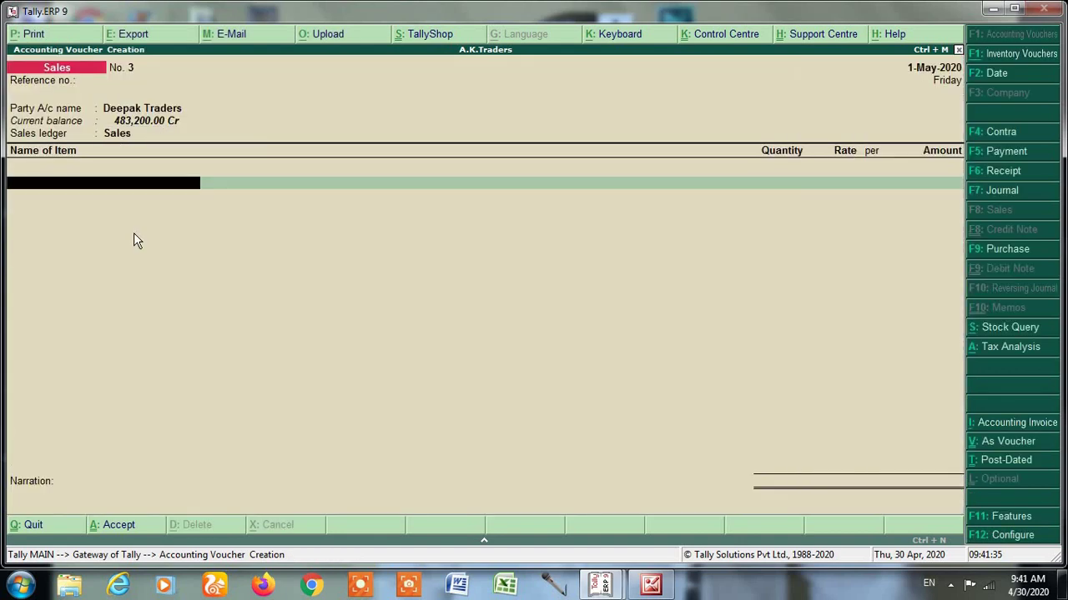
Step: Add the item Sugar to the voucher with a quantity of 10 kgs. at a rate of 40.00, and finish the item list
{"action": "type", "text": "S"}
{"action": "key", "text": "Return"}
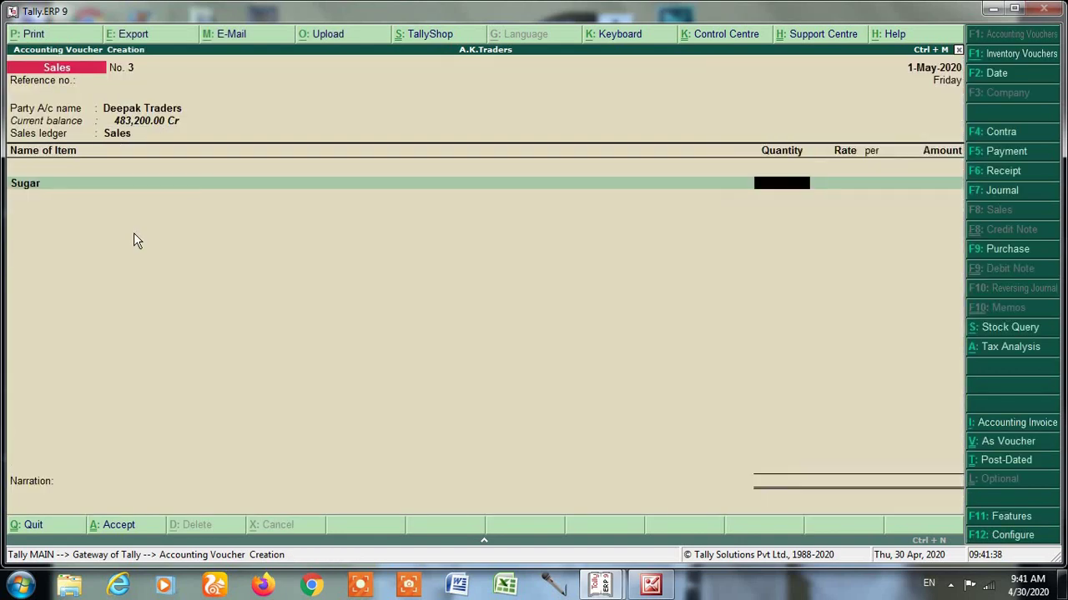
{"action": "type", "text": "0"}
{"action": "key", "text": "Return"}
{"action": "key", "text": "Return"}
{"action": "key", "text": "Return"}
{"action": "key", "text": "Return"}
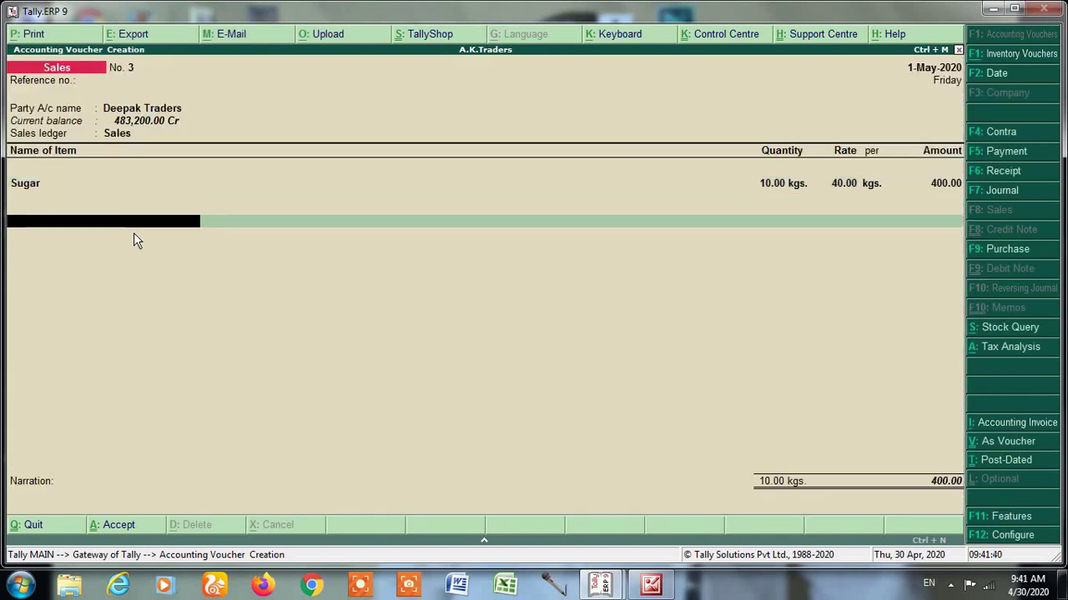
Step: Add the Cgst and Sgst ledgers to the Deepak Traders sales voucher and save it
{"action": "type", "text": "Cg"}
{"action": "key", "text": "Return"}
{"action": "key", "text": "Return"}
{"action": "type", "text": "Sg"}
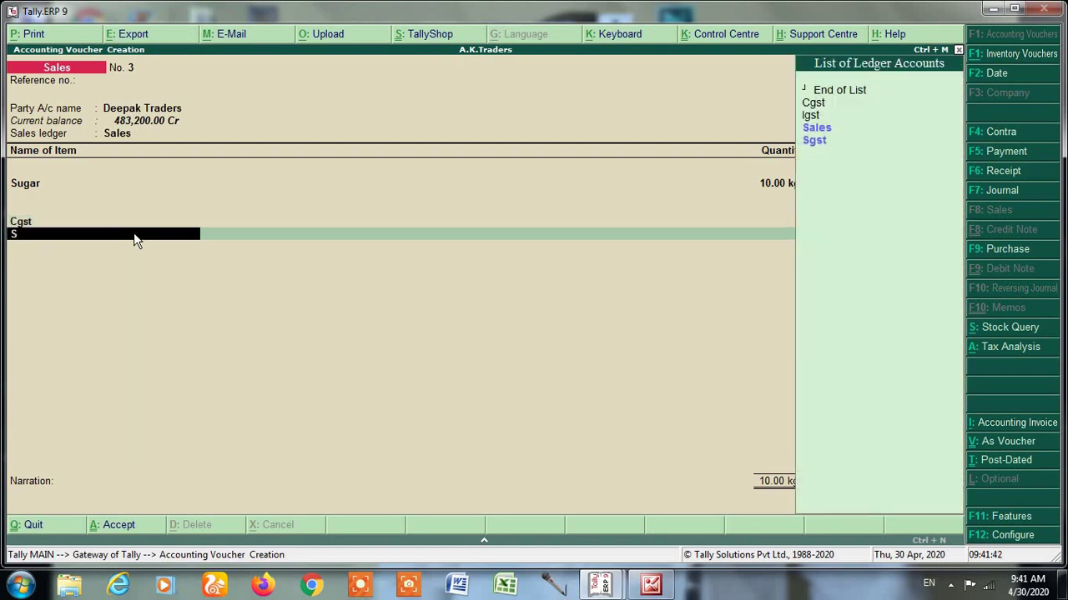
{"action": "key", "text": "Return"}
{"action": "key", "text": "Return"}
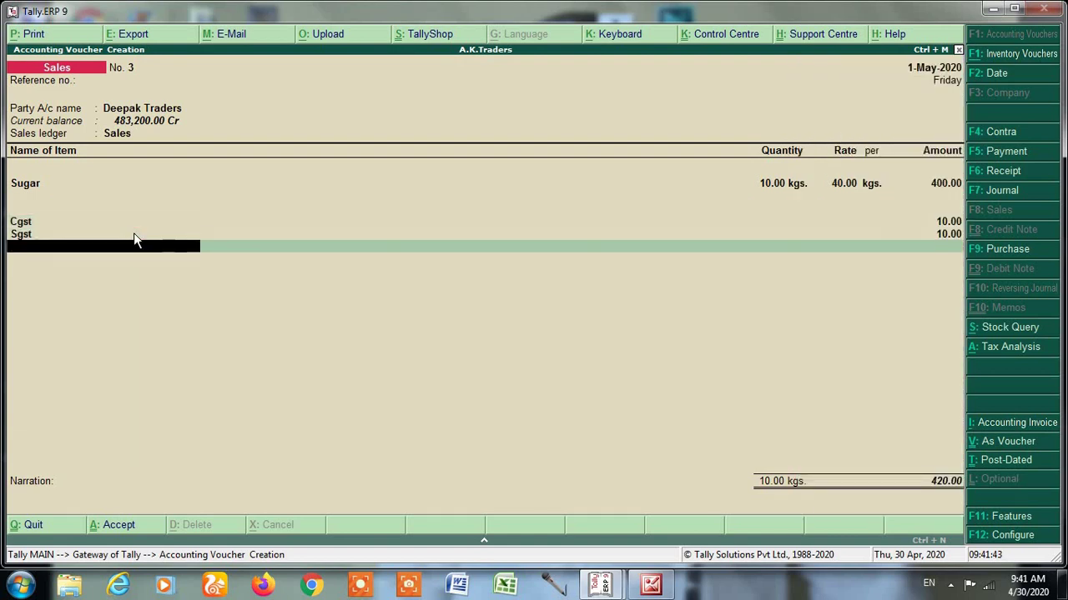
{"action": "key", "text": "ctrl+a"}
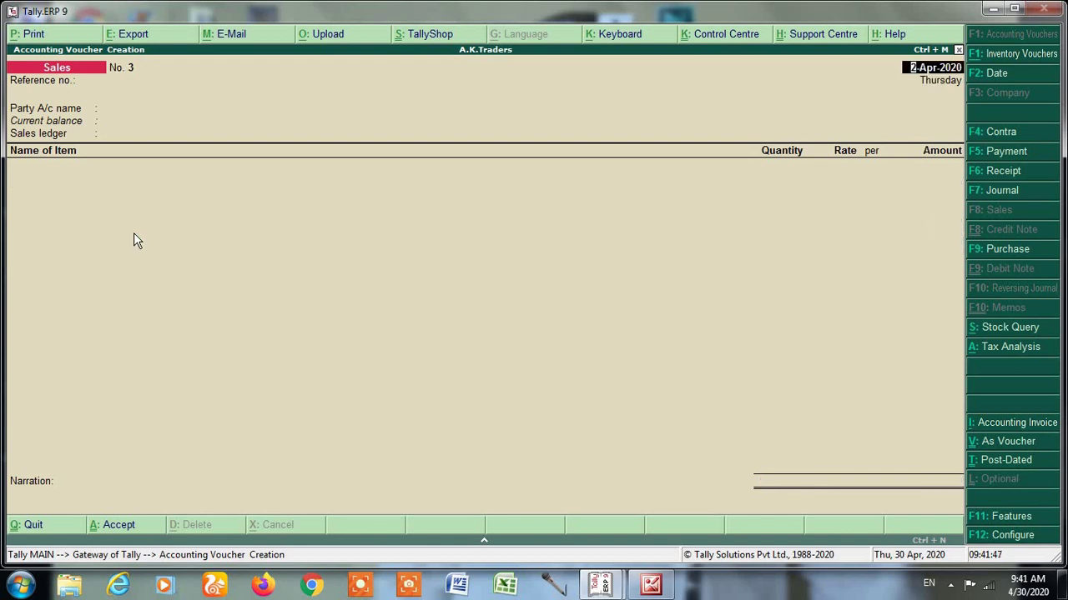
Step: Preview the tax invoice of sales voucher No. 2 enlarged, examine the seller and buyer details, and return to the voucher
{"action": "key", "text": "Page_Up"}
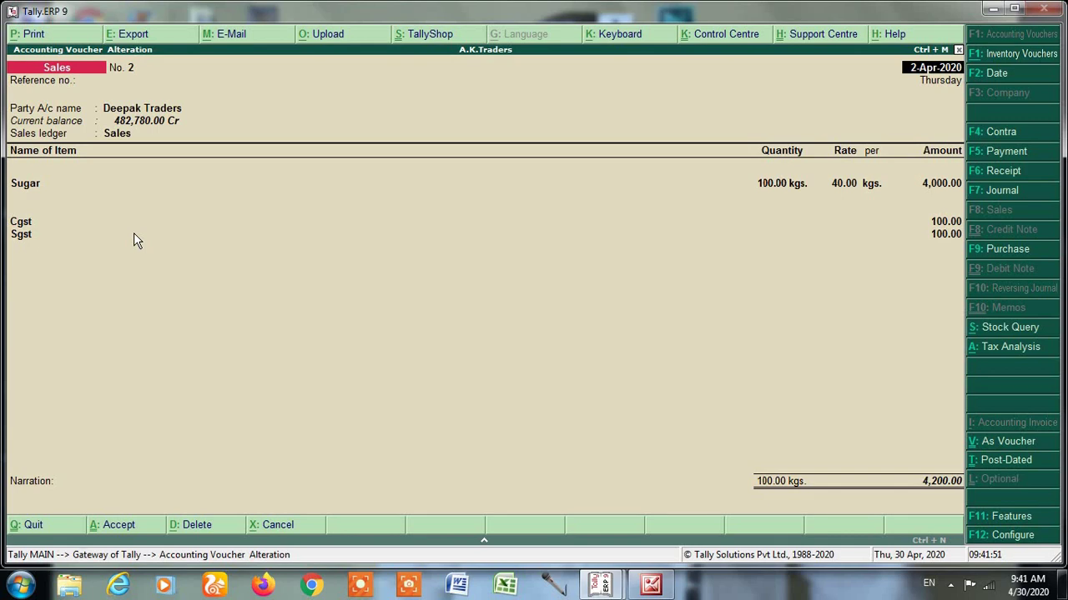
{"action": "key", "text": "alt+p"}
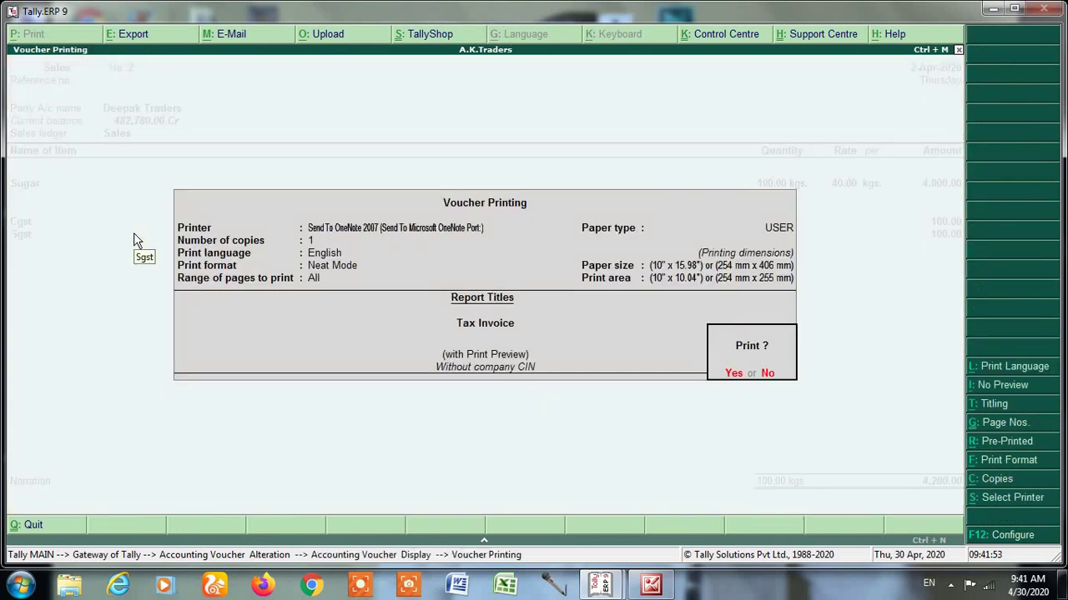
{"action": "key", "text": "Return"}
{"action": "key", "text": "alt+z"}
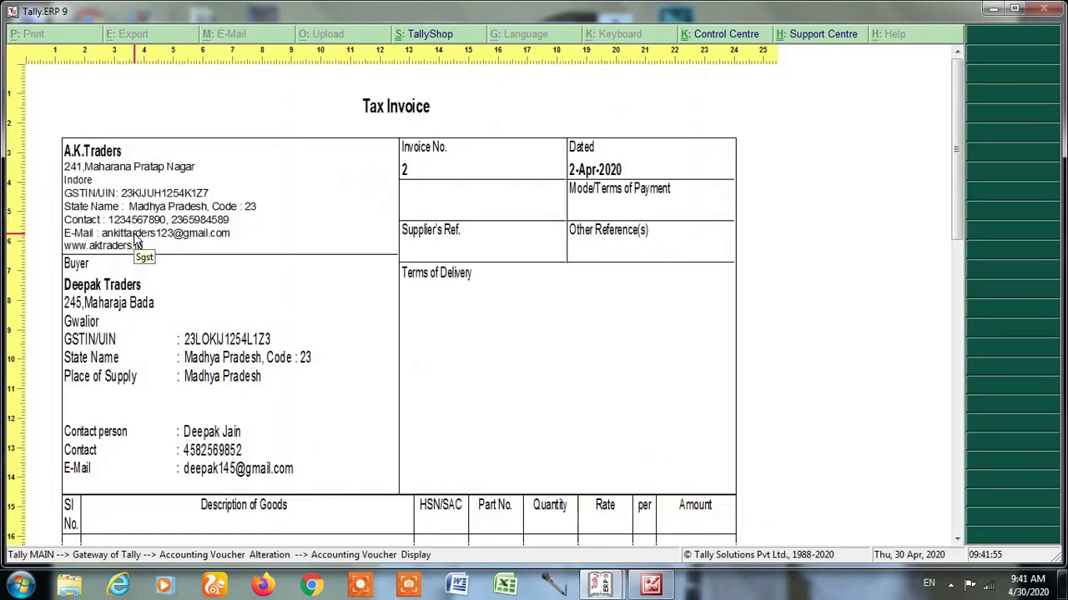
{"action": "scroll", "coordinate": [250, 268], "scroll_direction": "down", "scroll_amount": 1}
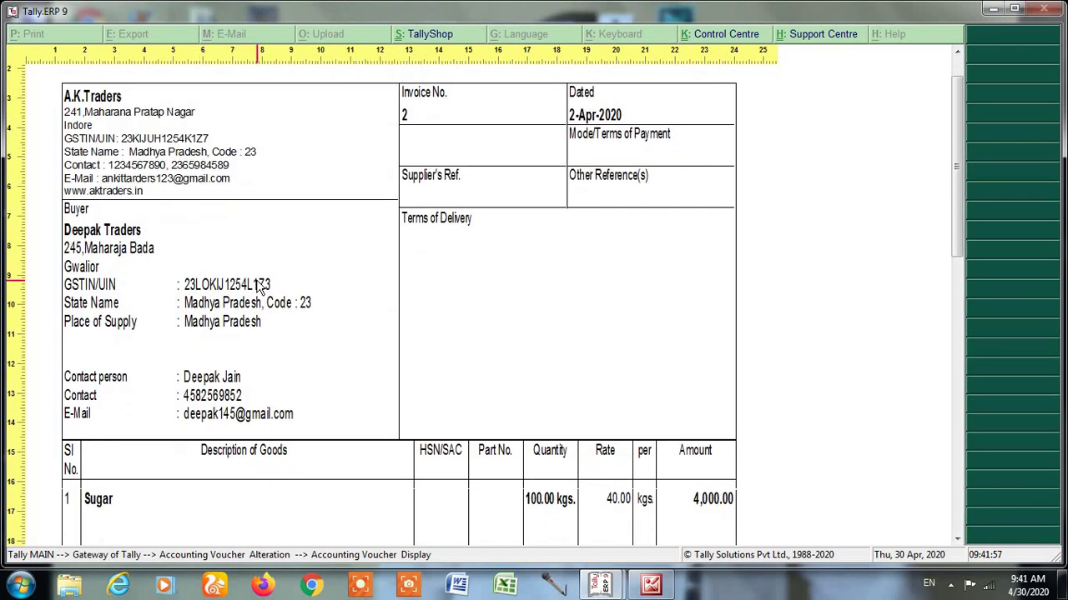
{"action": "scroll", "coordinate": [188, 246], "scroll_direction": "down", "scroll_amount": 1}
{"action": "scroll", "coordinate": [188, 246], "scroll_direction": "down", "scroll_amount": 1}
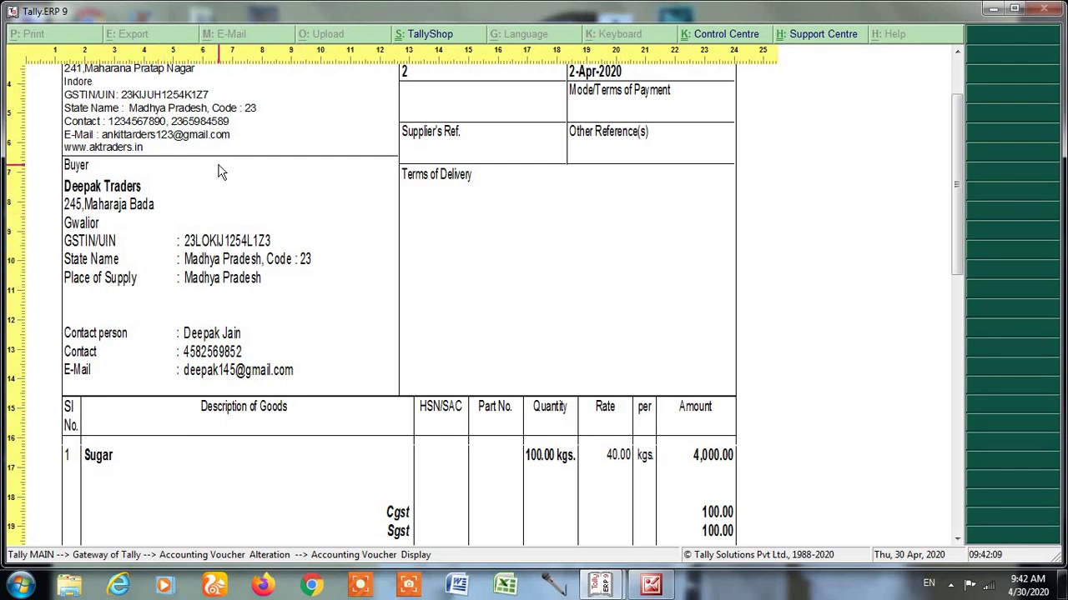
{"action": "key", "text": "Escape"}
{"action": "key", "text": "Escape"}
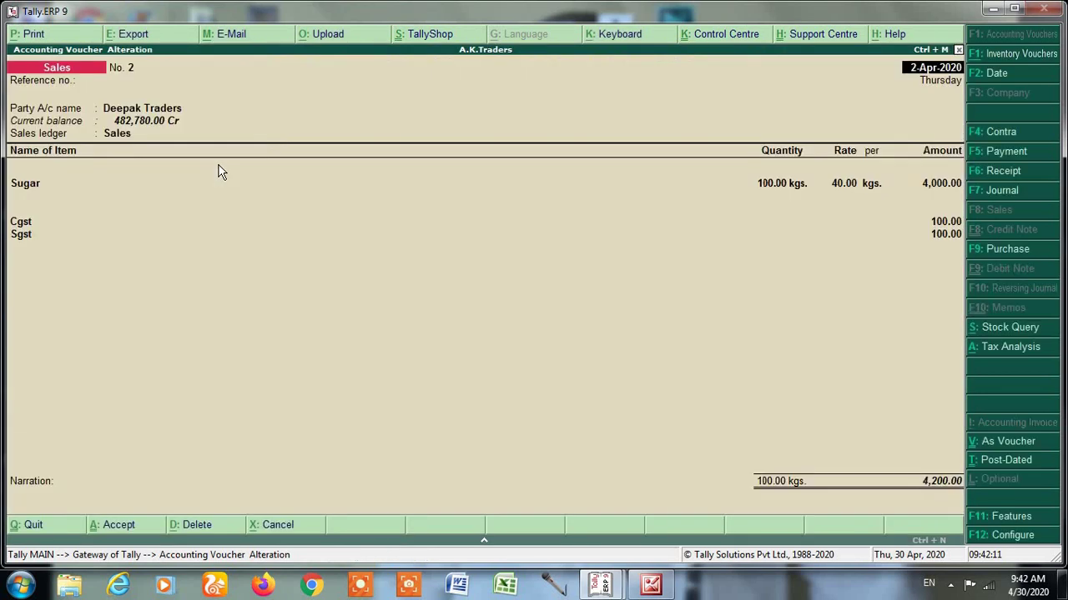
Step: Review the sales invoice configuration and the party details of voucher No. 2, and return to the Gateway of Tally without changes
{"action": "key", "text": "F12"}
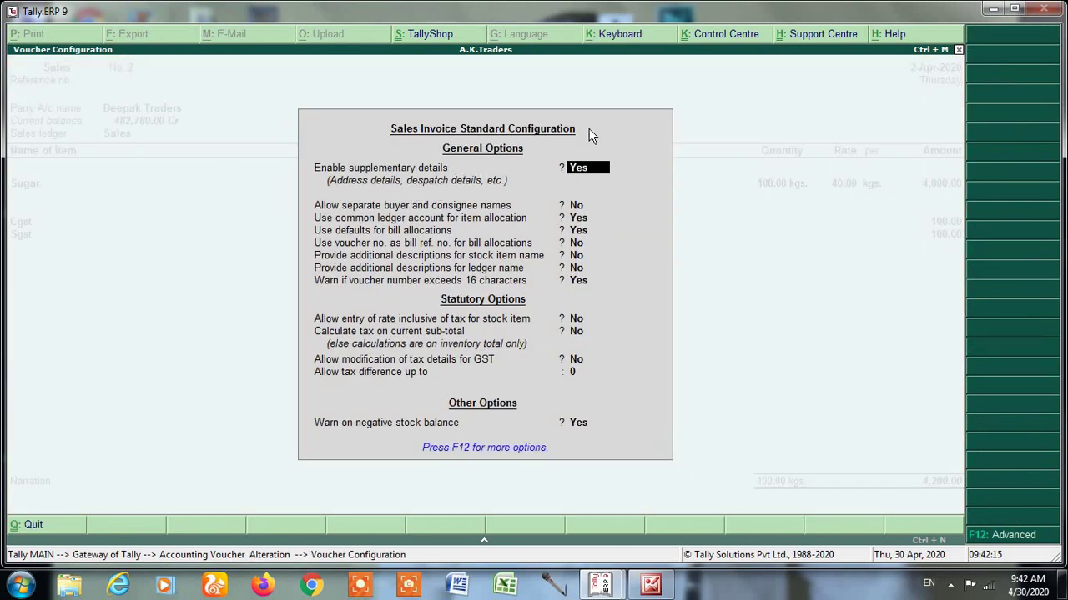
{"action": "key", "text": "Escape"}
{"action": "key", "text": "Return"}
{"action": "key", "text": "Return"}
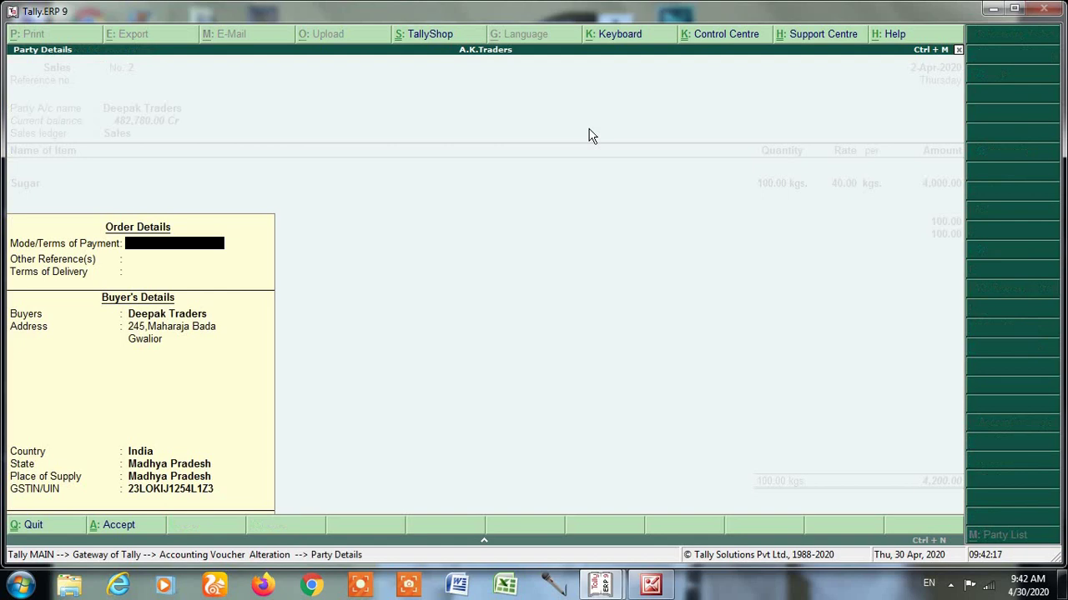
{"action": "key", "text": "Escape"}
{"action": "key", "text": "y"}
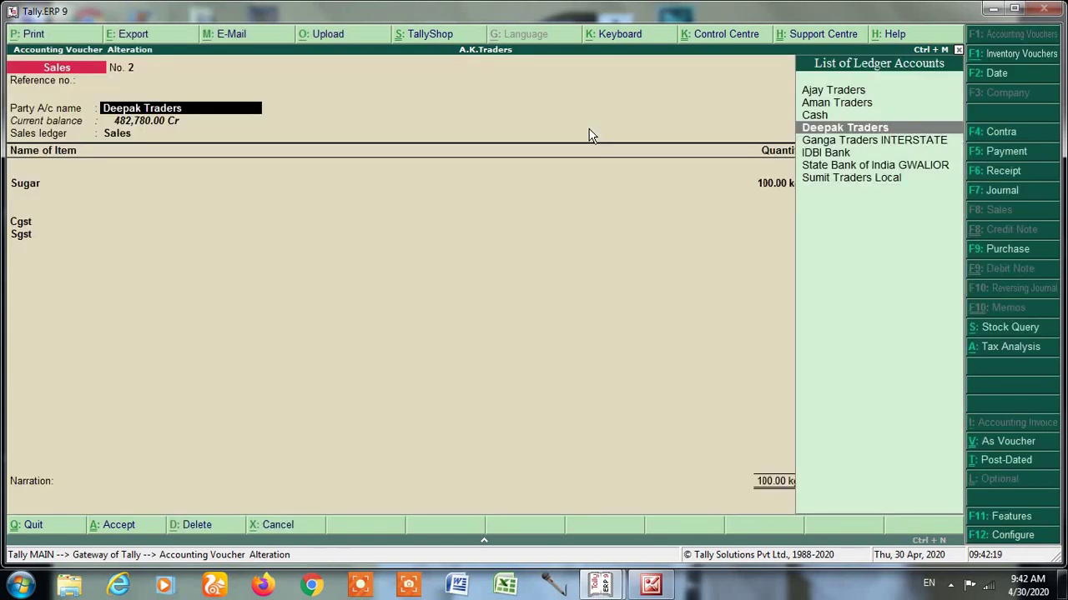
{"action": "key", "text": "Escape"}
{"action": "key", "text": "y"}
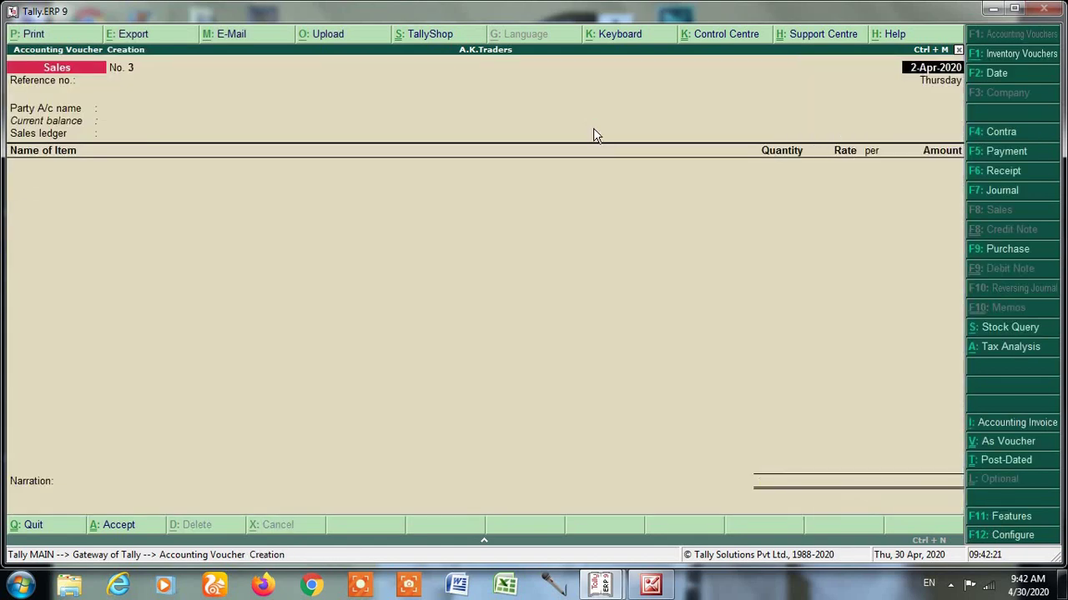
{"action": "key", "text": "Escape"}
{"action": "key", "text": "y"}
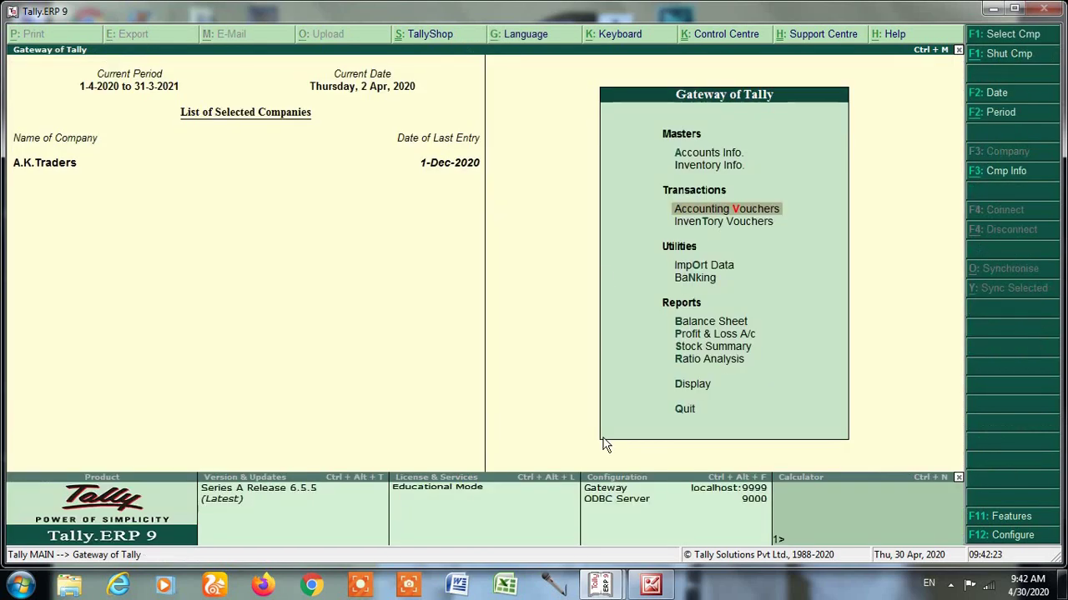
Step: Switch to the other Tally.ERP 9 window with Arihant Traders and open sales voucher No. 2 for Sanjay Kirana Store (Debtor)
{"action": "mouse_move", "coordinate": [602, 584]}
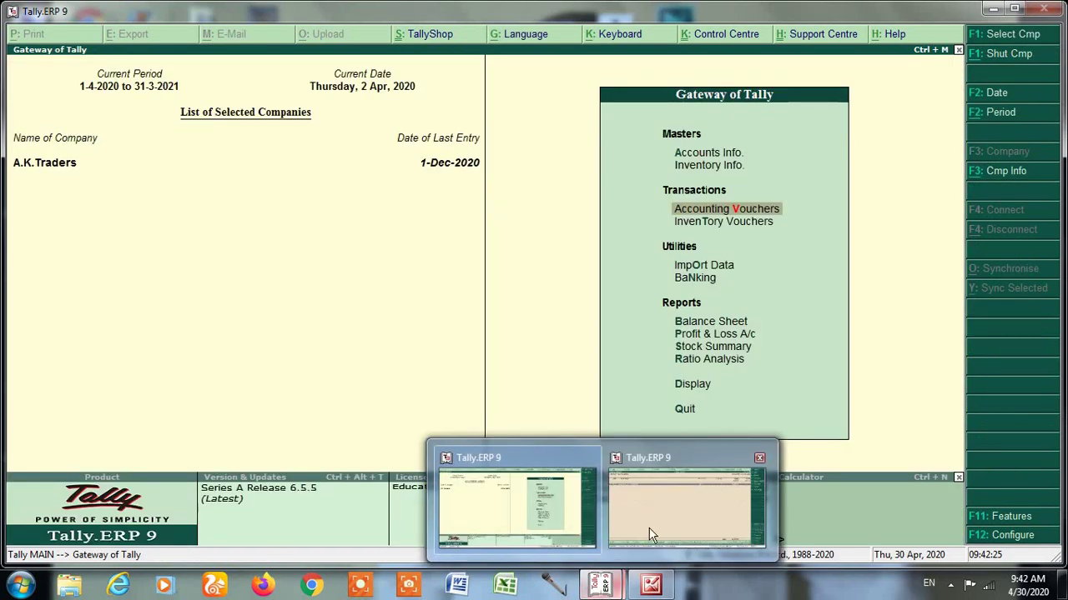
{"action": "mouse_move", "coordinate": [654, 525]}
{"action": "left_click", "coordinate": [532, 503]}
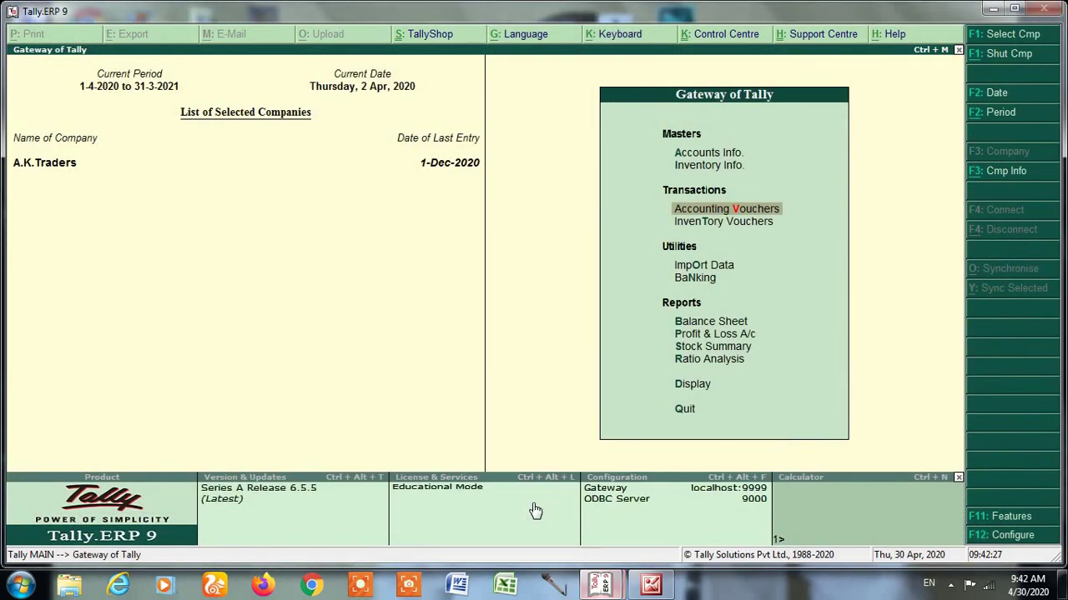
{"action": "mouse_move", "coordinate": [602, 584]}
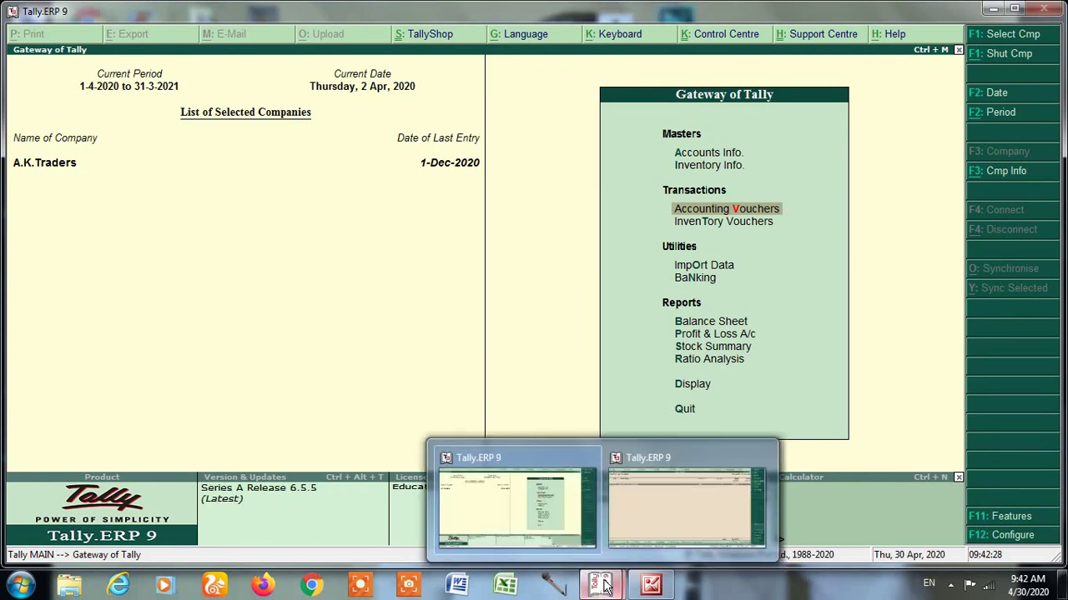
{"action": "left_click", "coordinate": [668, 496]}
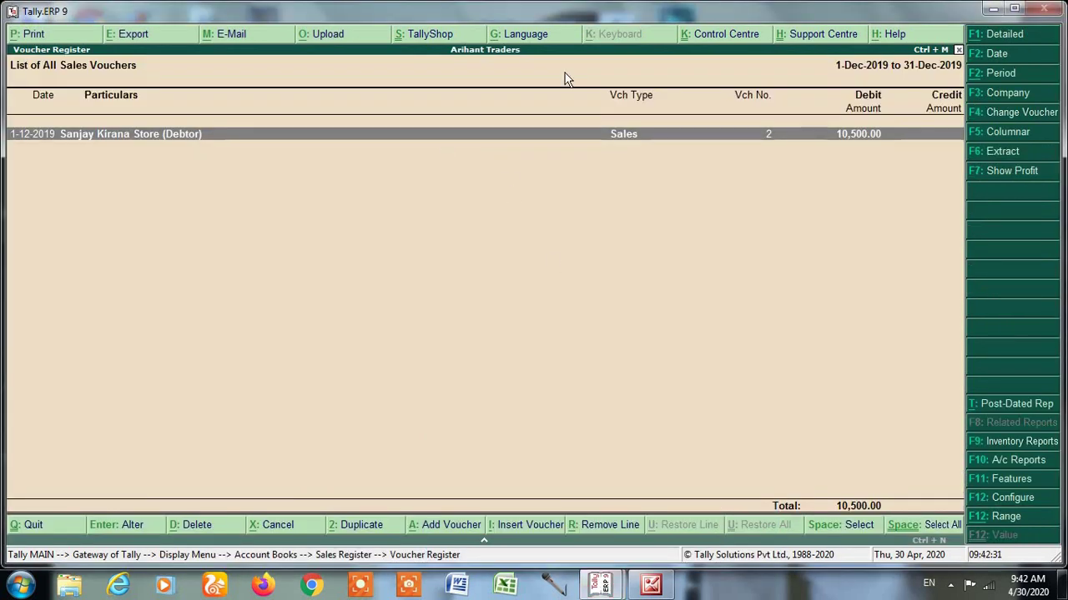
{"action": "key", "text": "Return"}
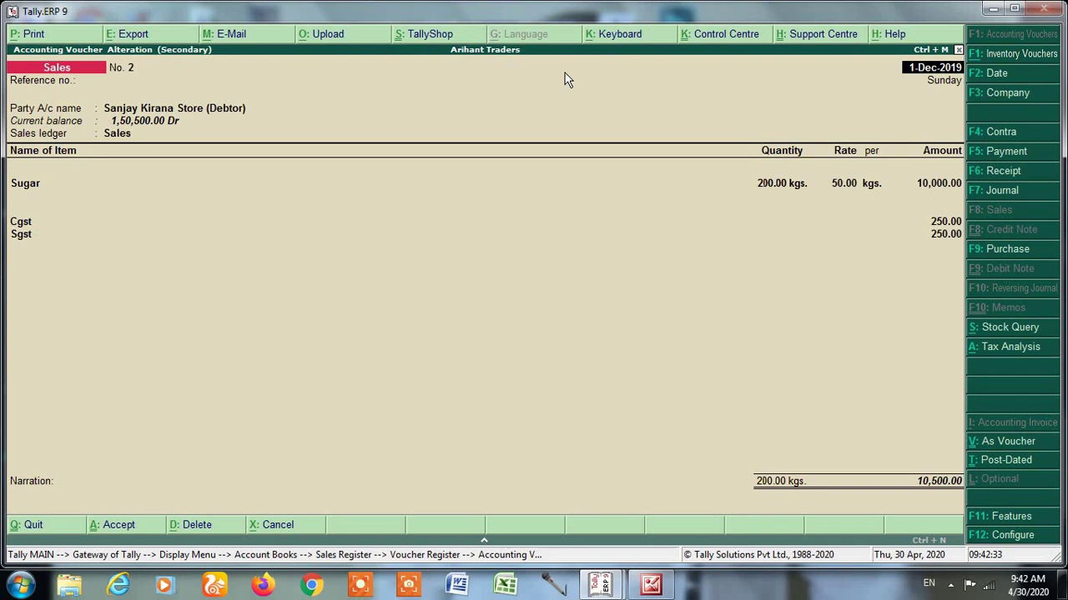
Step: Review the sales invoice configuration for Arihant Traders and step through voucher No. 2's header fields to the Sugar item
{"action": "key", "text": "F12"}
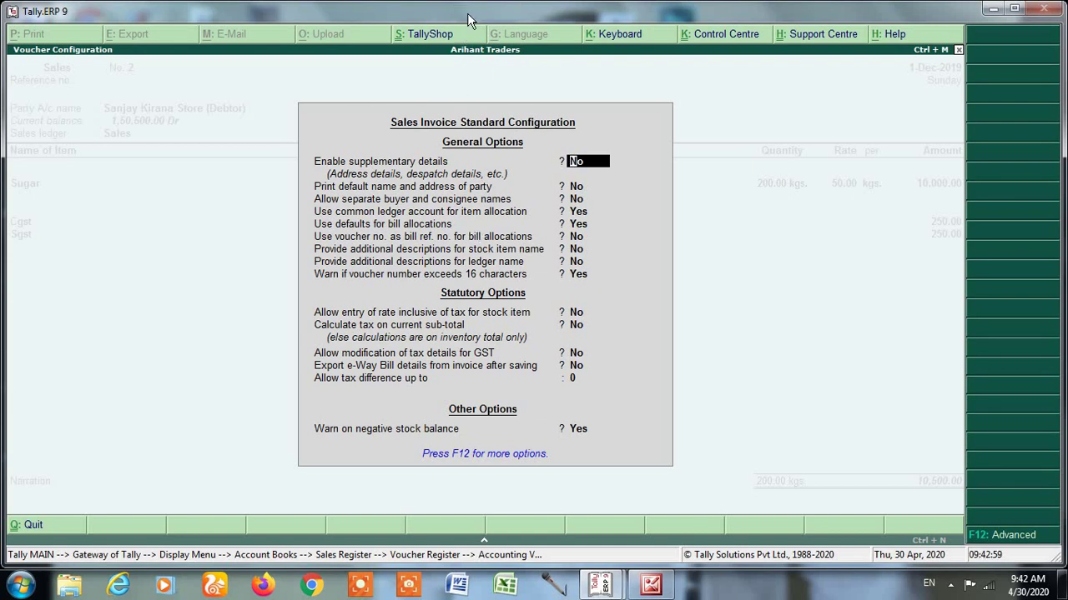
{"action": "key", "text": "Escape"}
{"action": "key", "text": "Escape"}
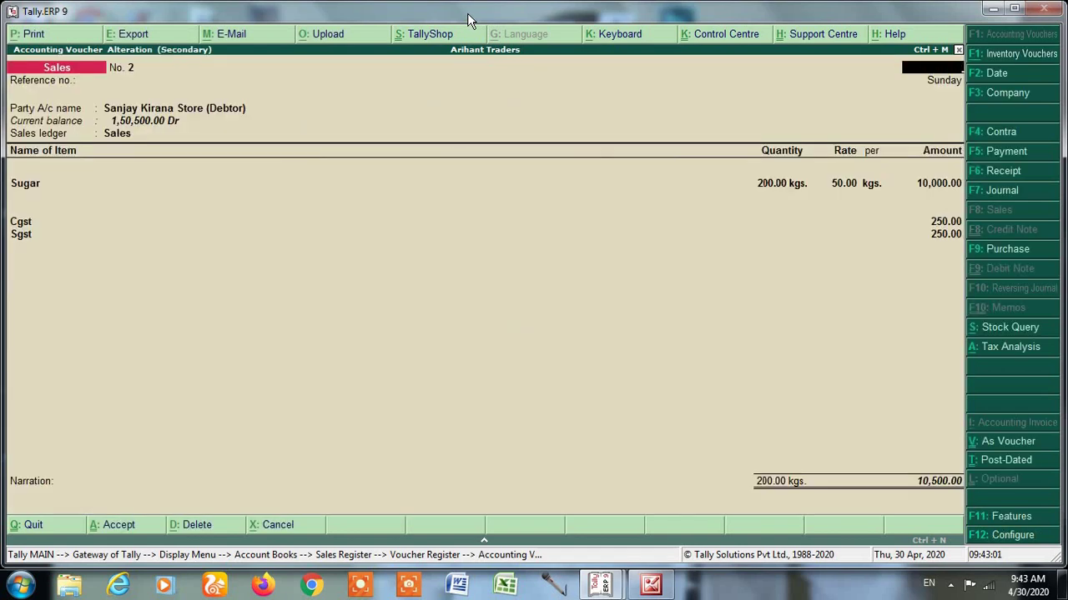
{"action": "key", "text": "Escape"}
{"action": "key", "text": "Return"}
{"action": "key", "text": "Return"}
{"action": "key", "text": "Return"}
{"action": "key", "text": "Return"}
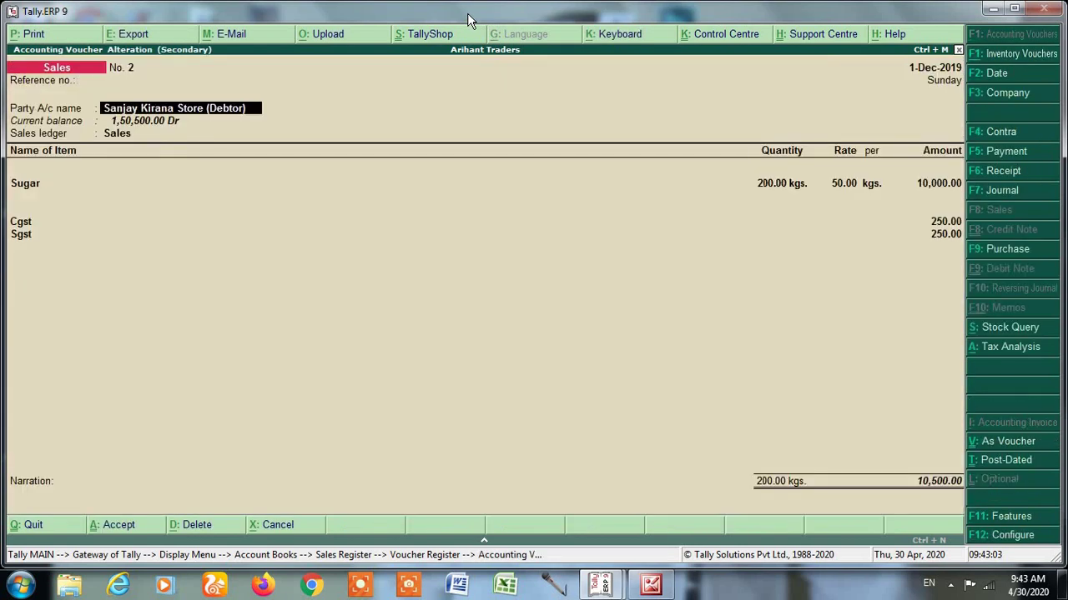
{"action": "key", "text": "Return"}
{"action": "key", "text": "Return"}
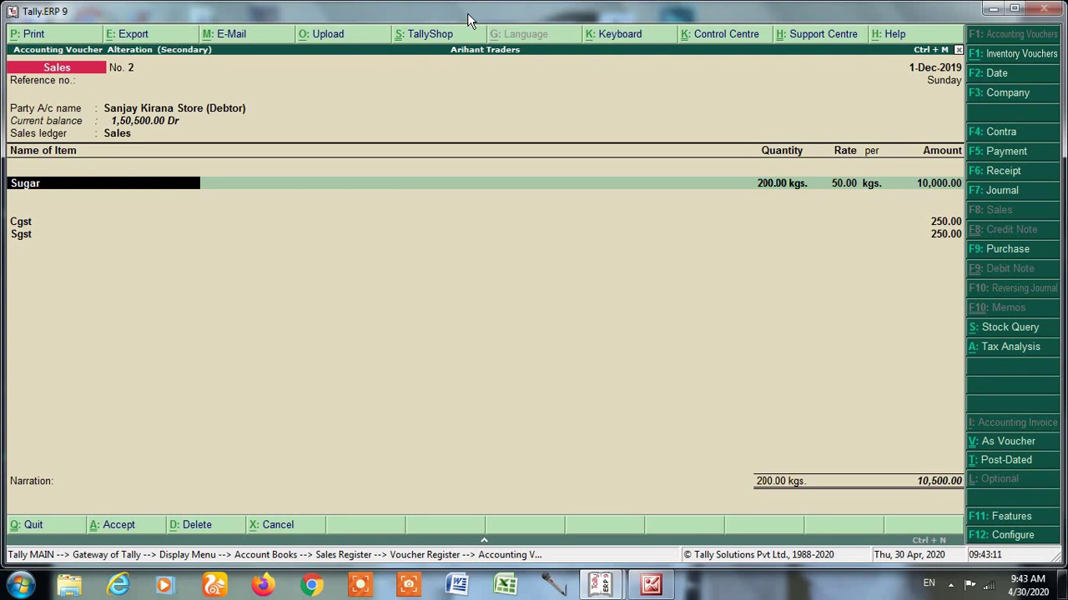
Step: Preview the Arihant Traders tax invoice enlarged, check the buyer block for address details, and return to the voucher
{"action": "key", "text": "alt+p"}
{"action": "key", "text": "Return"}
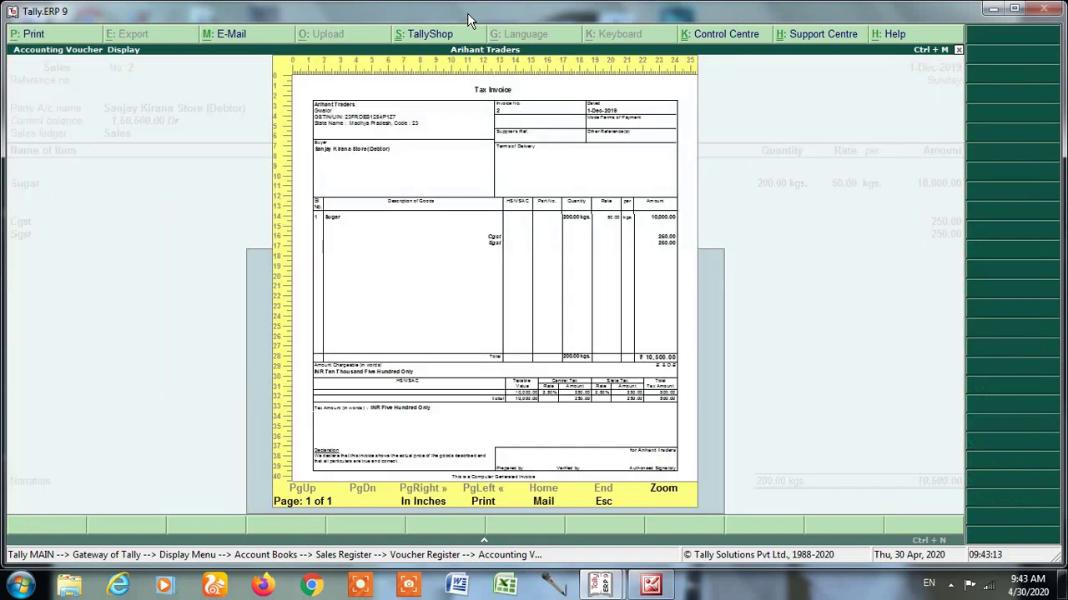
{"action": "key", "text": "alt+z"}
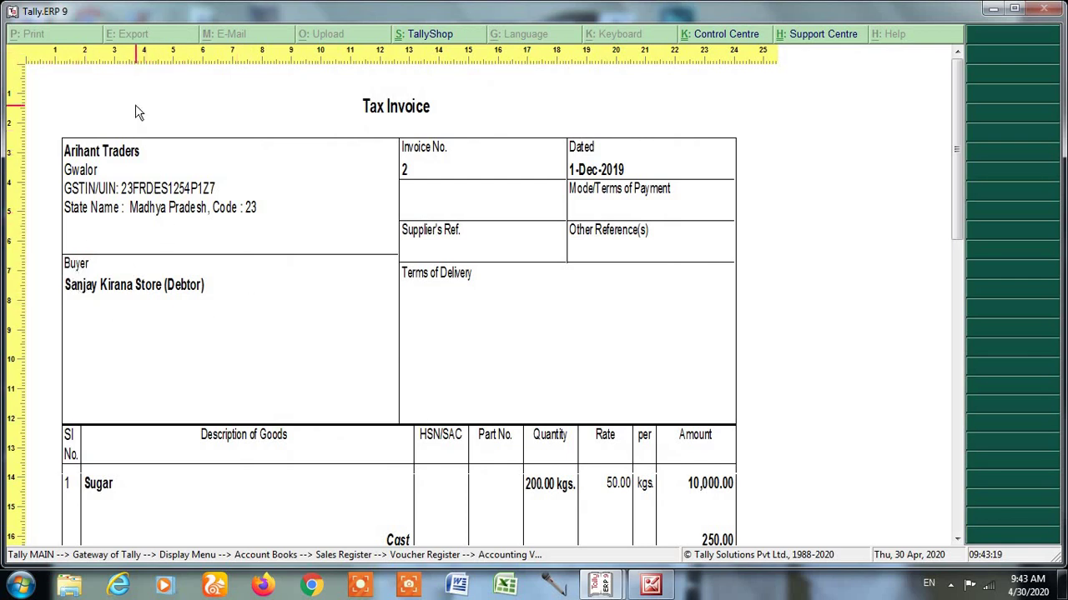
{"action": "key", "text": "Escape"}
{"action": "key", "text": "Escape"}
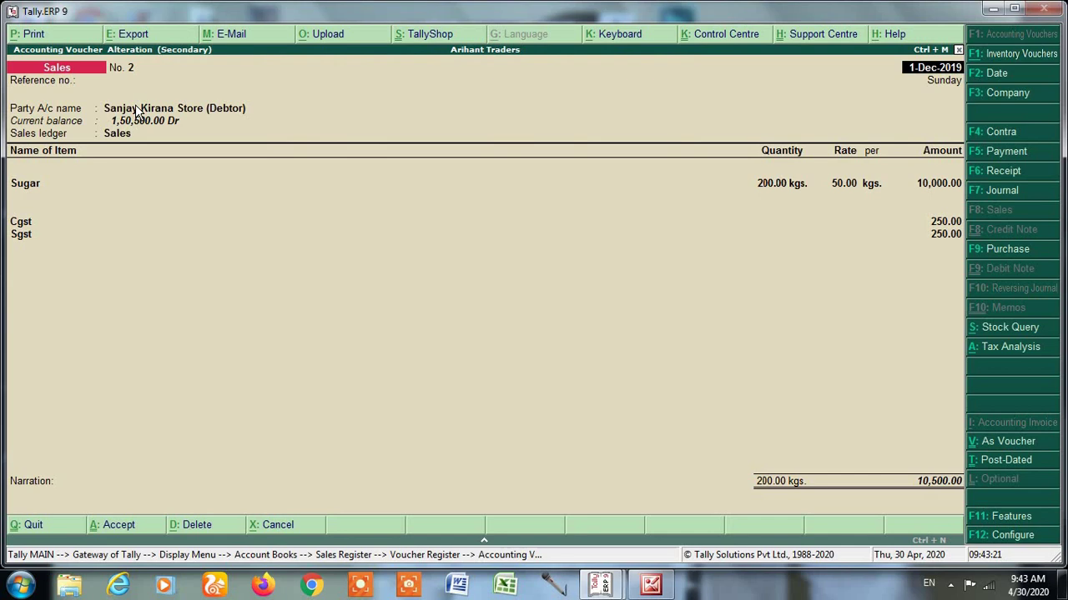
Step: Set Print default name and address of party to Yes in the sales invoice configuration, and save voucher No. 2
{"action": "key", "text": "F12"}
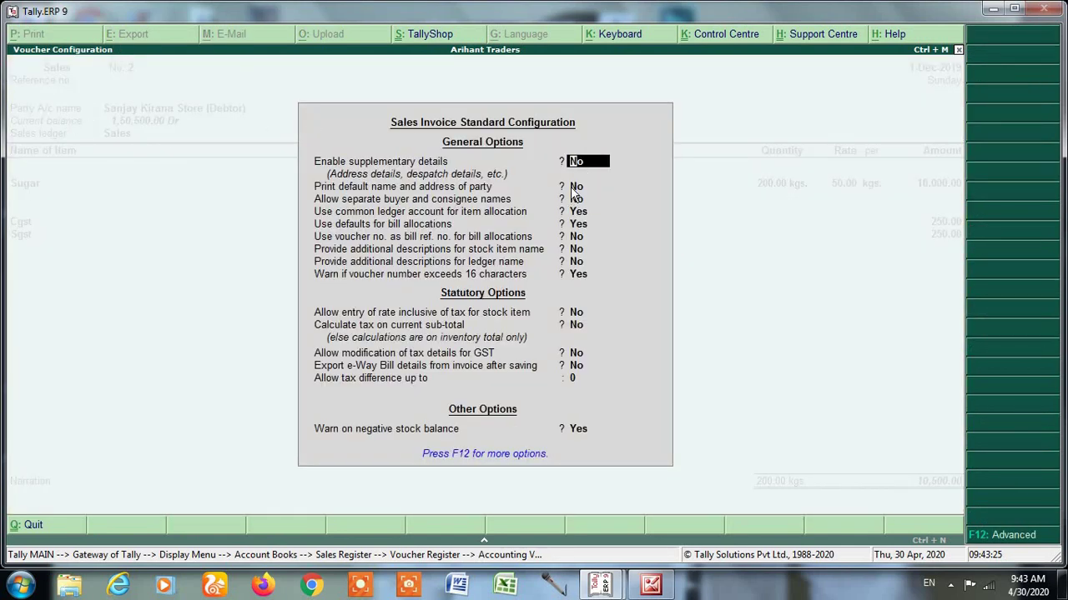
{"action": "key", "text": "Return"}
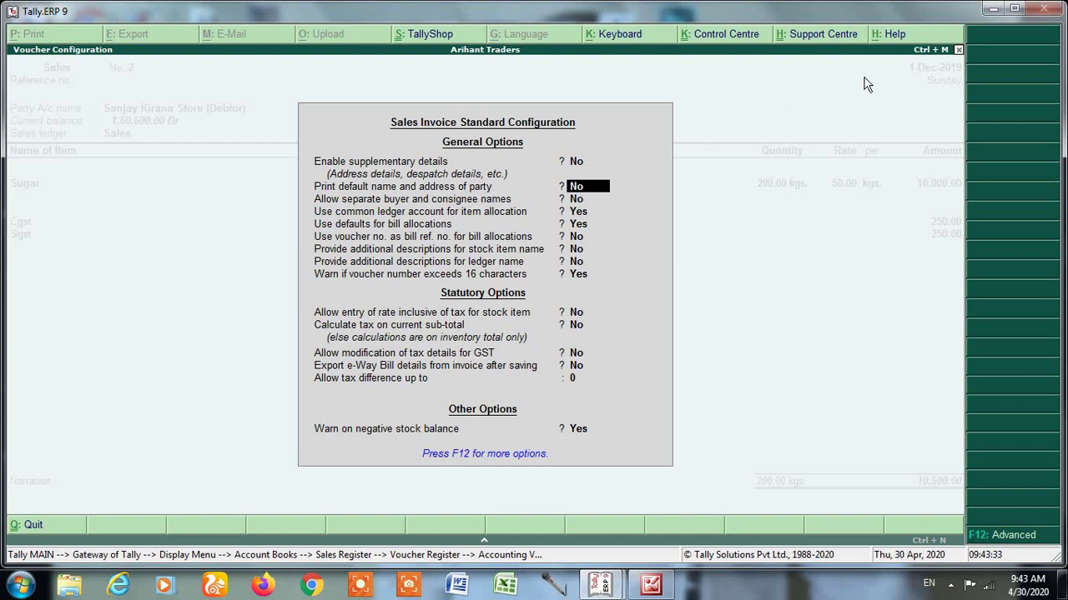
{"action": "type", "text": "y"}
{"action": "key", "text": "Return"}
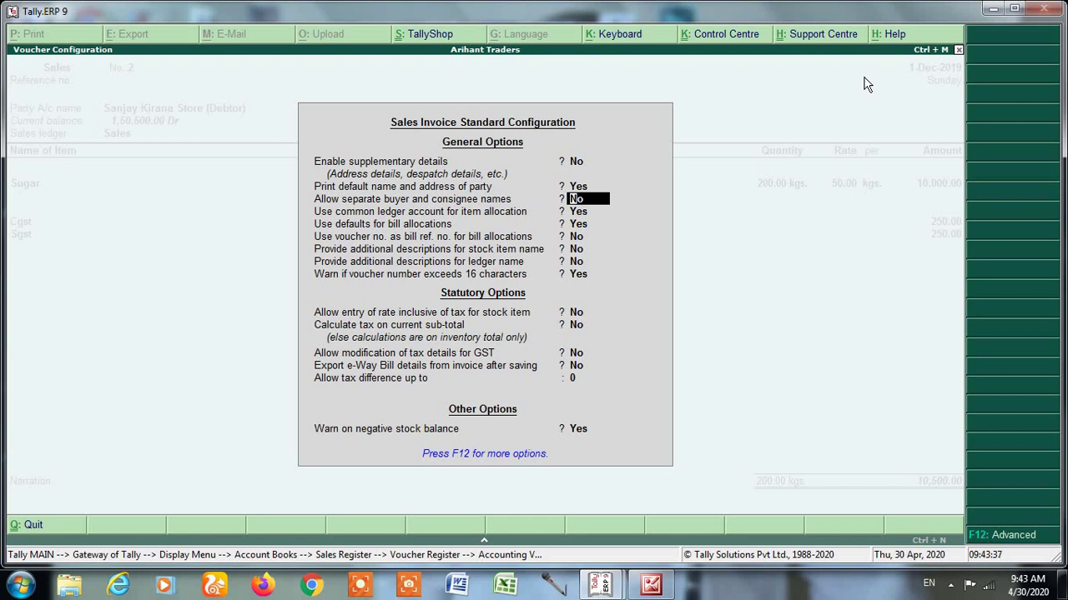
{"action": "key", "text": "ctrl+a"}
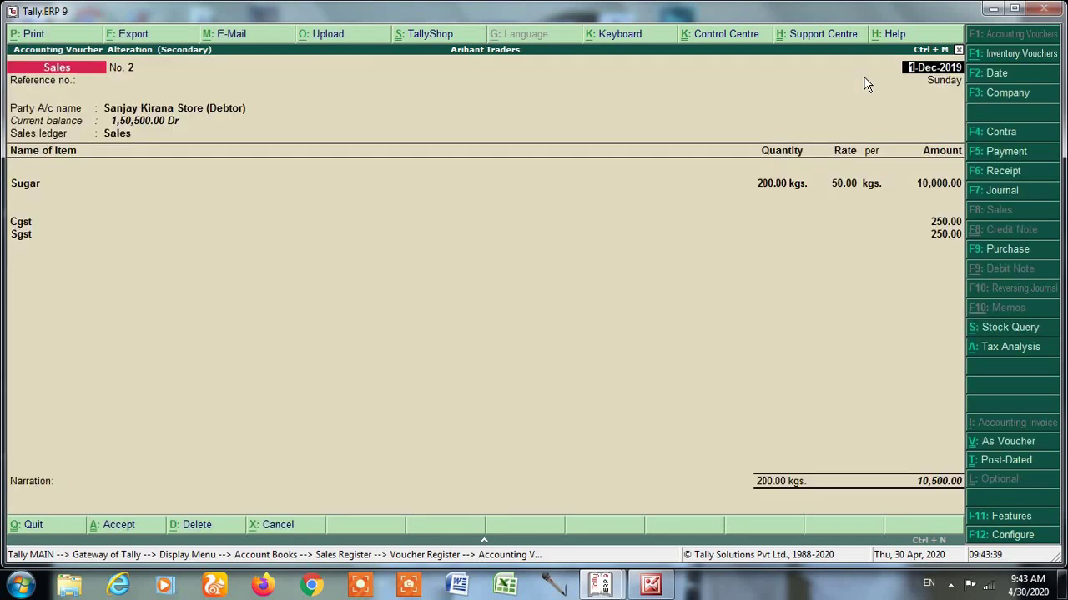
{"action": "key", "text": "ctrl+a"}
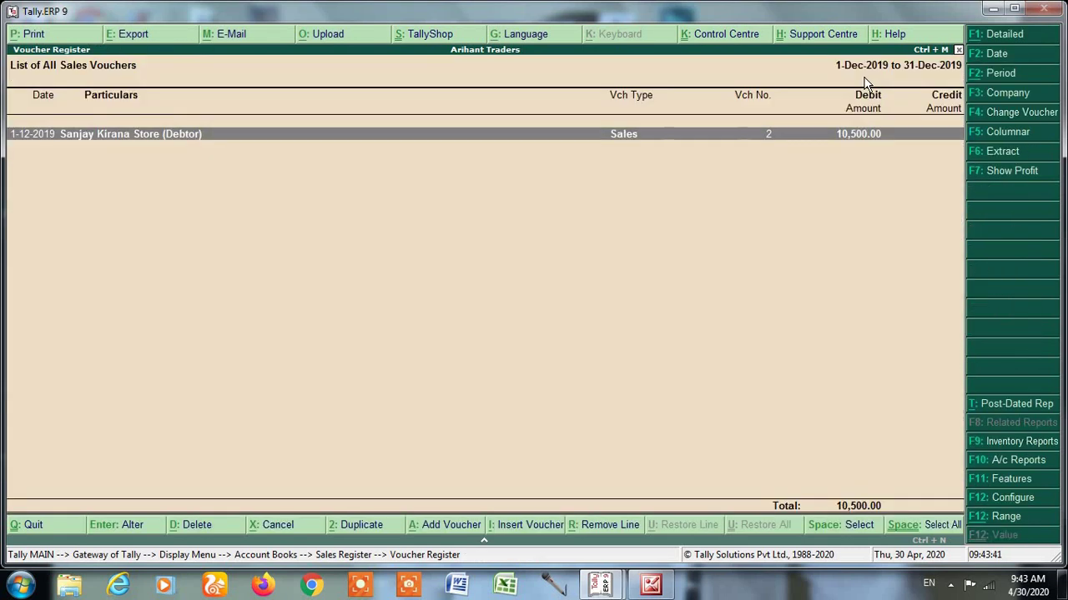
Step: Reopen sales voucher No. 2, preview its tax invoice enlarged, and check the buyer's name and address lines
{"action": "key", "text": "Return"}
{"action": "key", "text": "alt+p"}
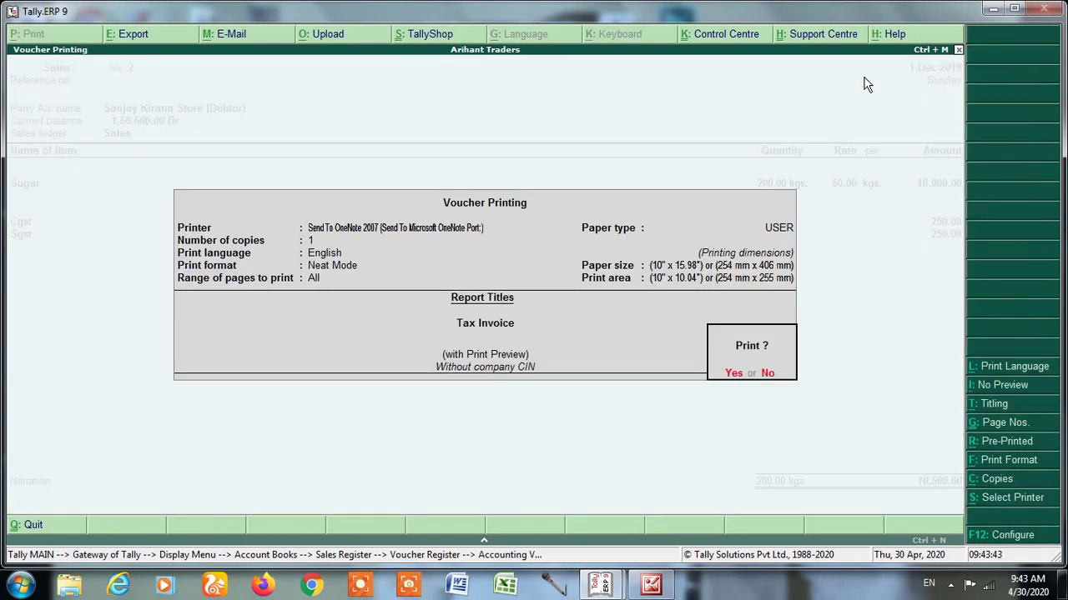
{"action": "key", "text": "Return"}
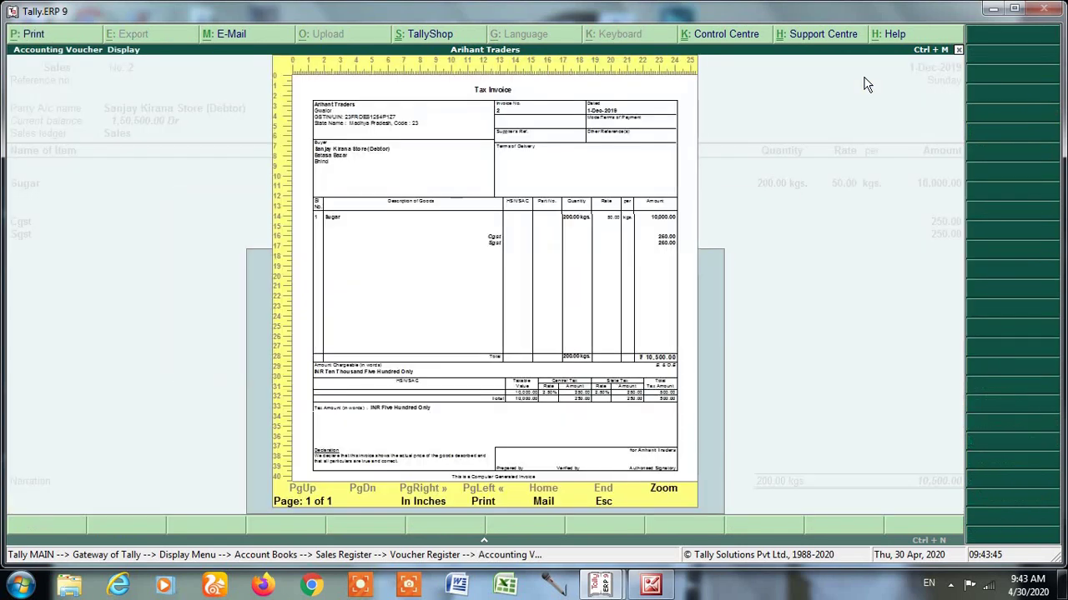
{"action": "key", "text": "alt+z"}
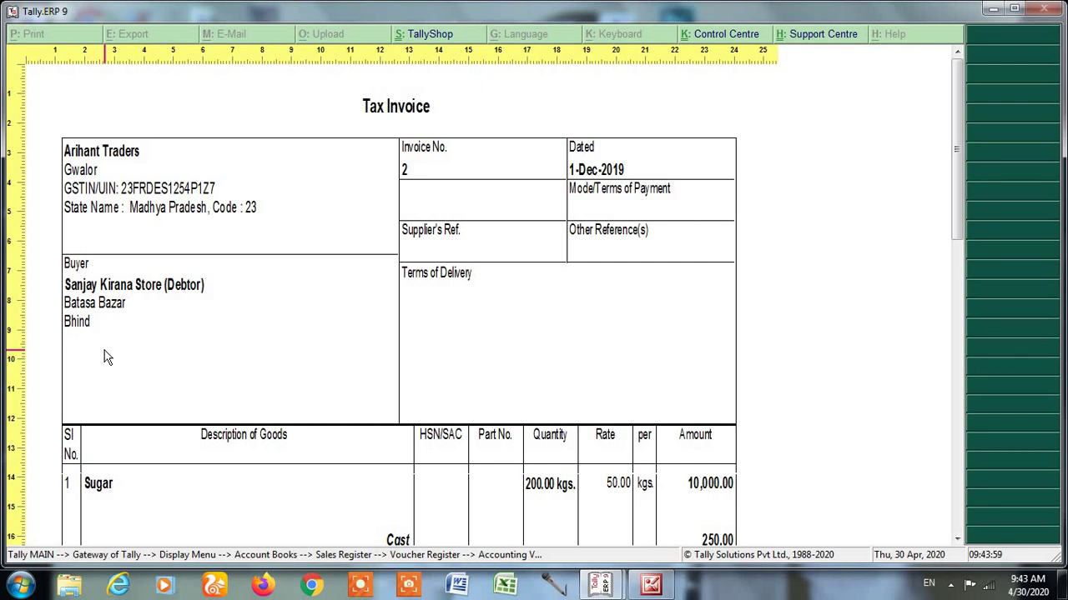
{"action": "key", "text": "Escape"}
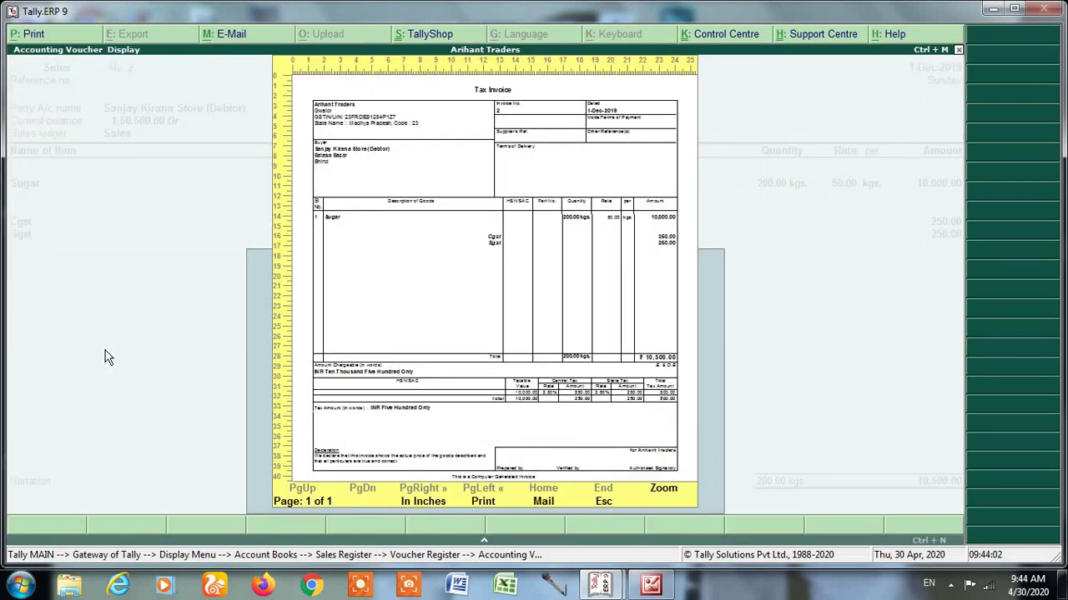
Step: Leave the Arihant Traders invoice preview and sales register for Gateway of Tally, and switch to the A.K.Traders Tally window
{"action": "key", "text": "Escape"}
{"action": "key", "text": "Escape"}
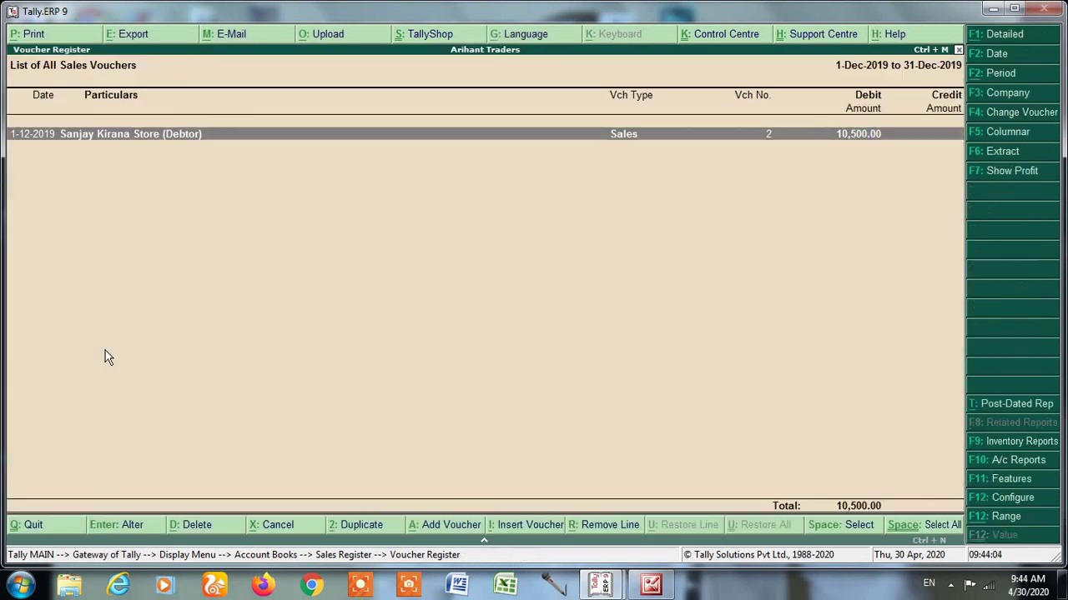
{"action": "key", "text": "Escape"}
{"action": "key", "text": "Escape"}
{"action": "key", "text": "Escape"}
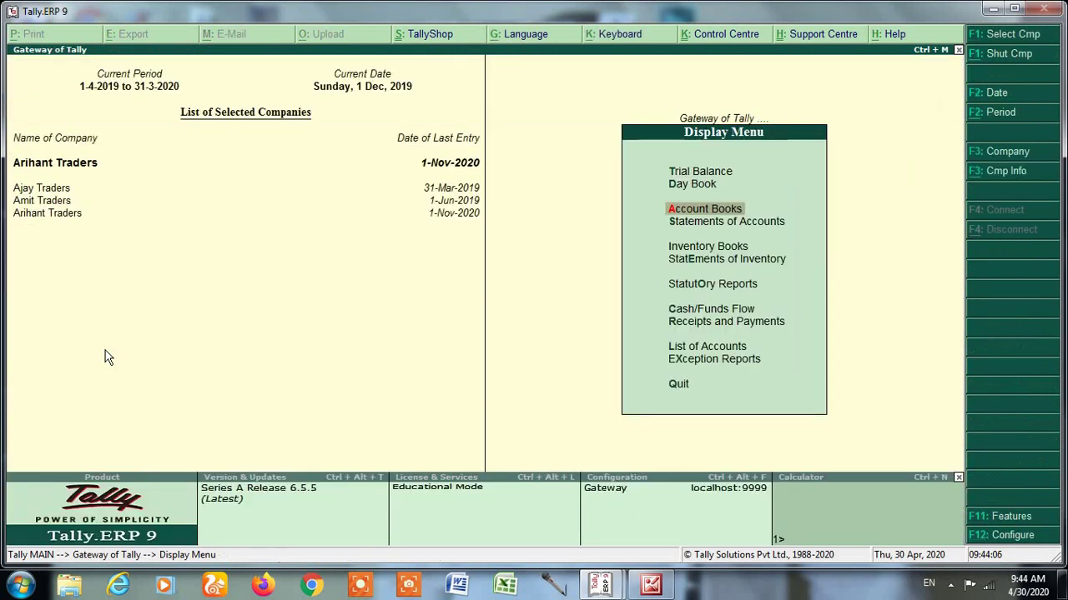
{"action": "key", "text": "Escape"}
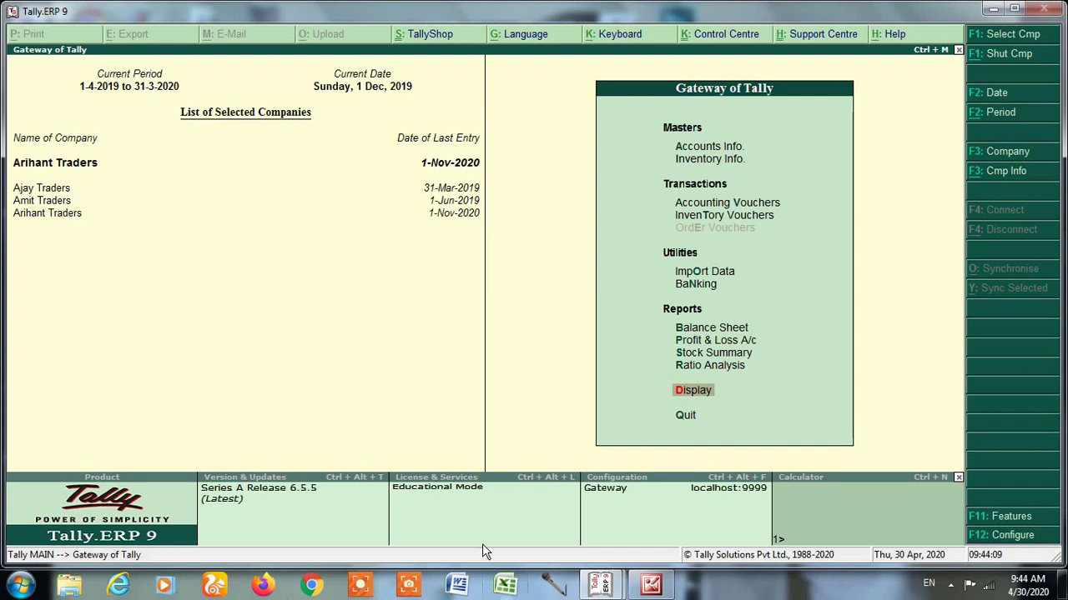
{"action": "mouse_move", "coordinate": [596, 590]}
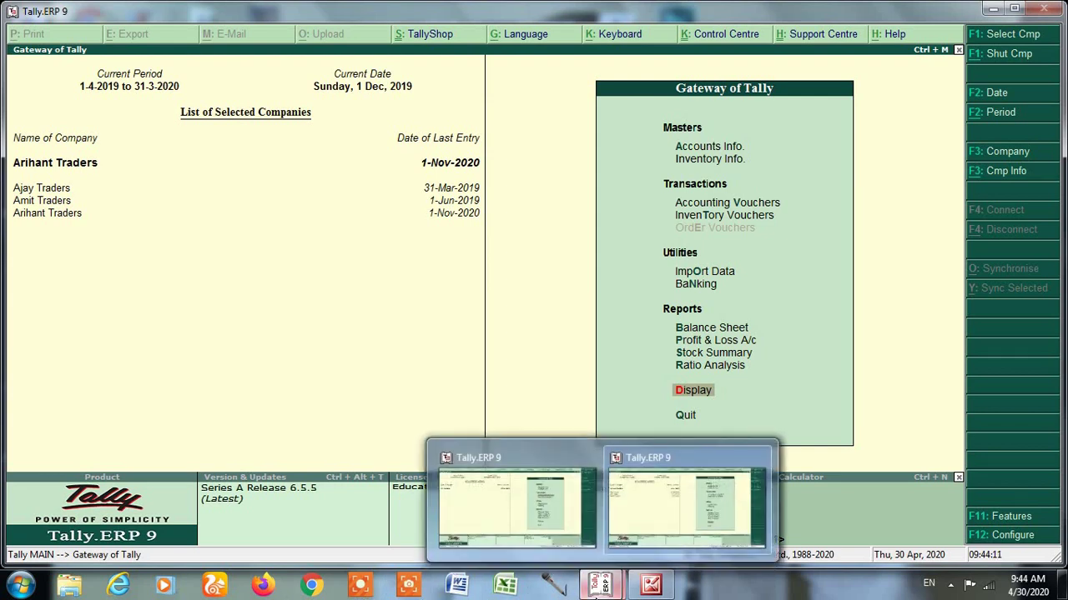
{"action": "left_click", "coordinate": [535, 541]}
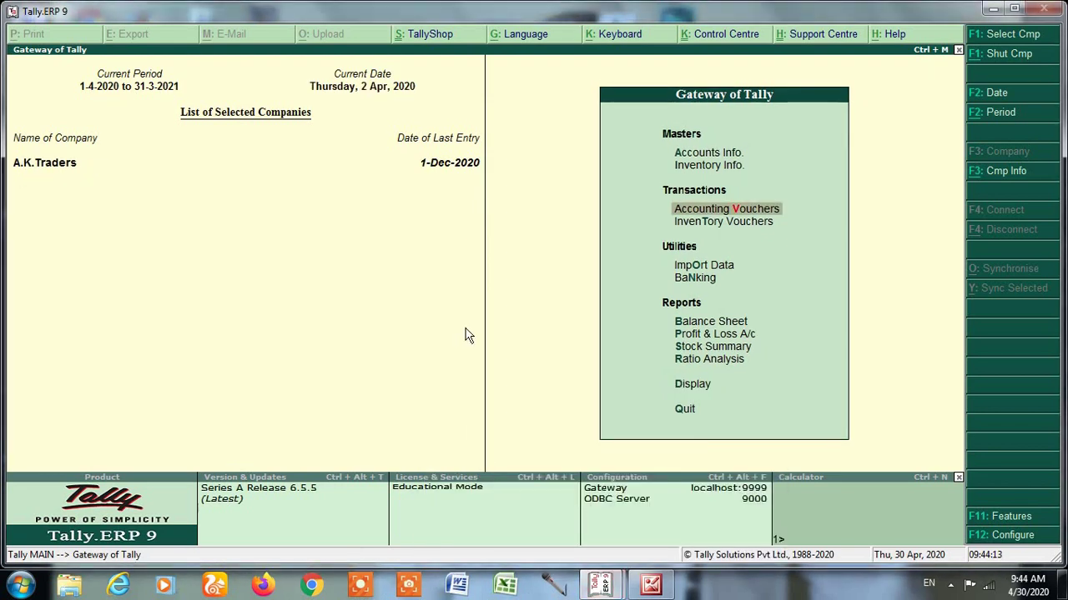
Step: Open April sales voucher No. 1 from the A.K.Traders Sales Register
{"action": "key", "text": "d"}
{"action": "key", "text": "a"}
{"action": "key", "text": "s"}
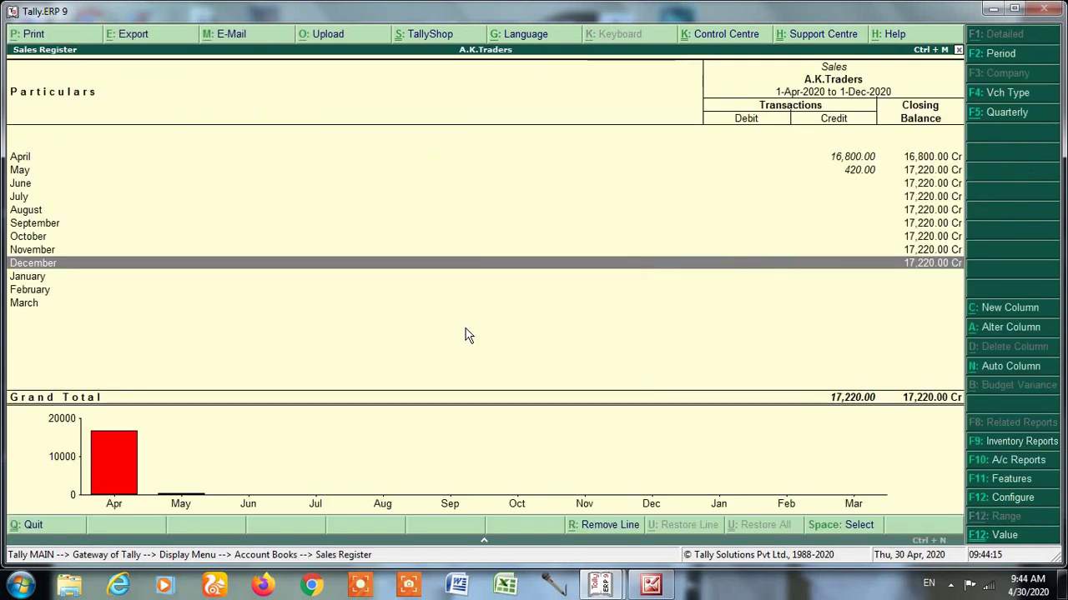
{"action": "key", "text": "Up"}
{"action": "key", "text": "Up"}
{"action": "key", "text": "Up"}
{"action": "key", "text": "Up"}
{"action": "key", "text": "Up"}
{"action": "key", "text": "Up"}
{"action": "key", "text": "Up"}
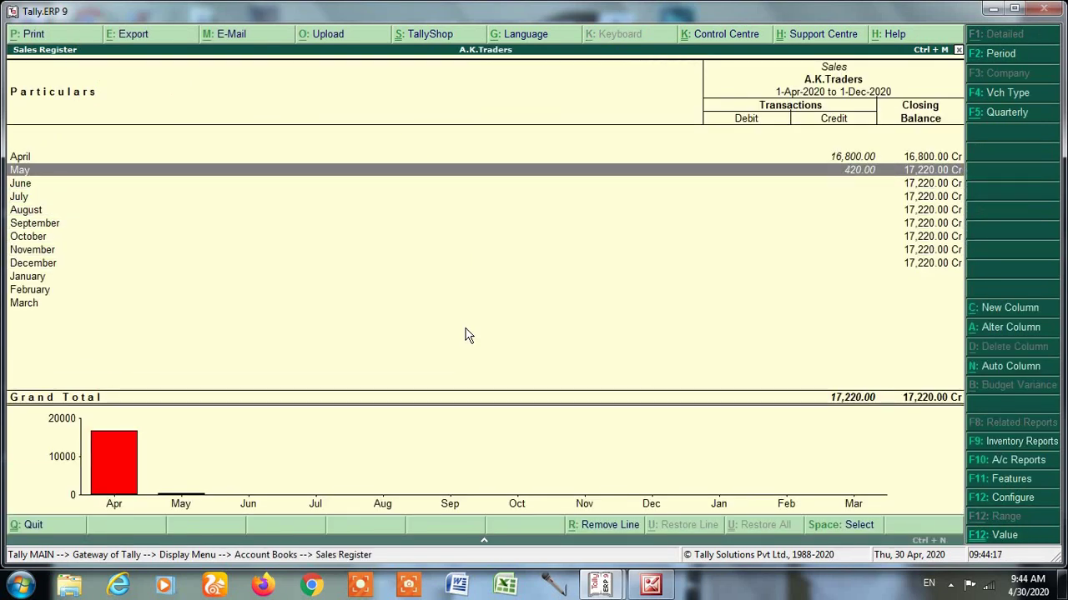
{"action": "key", "text": "Up"}
{"action": "key", "text": "Return"}
{"action": "key", "text": "Return"}
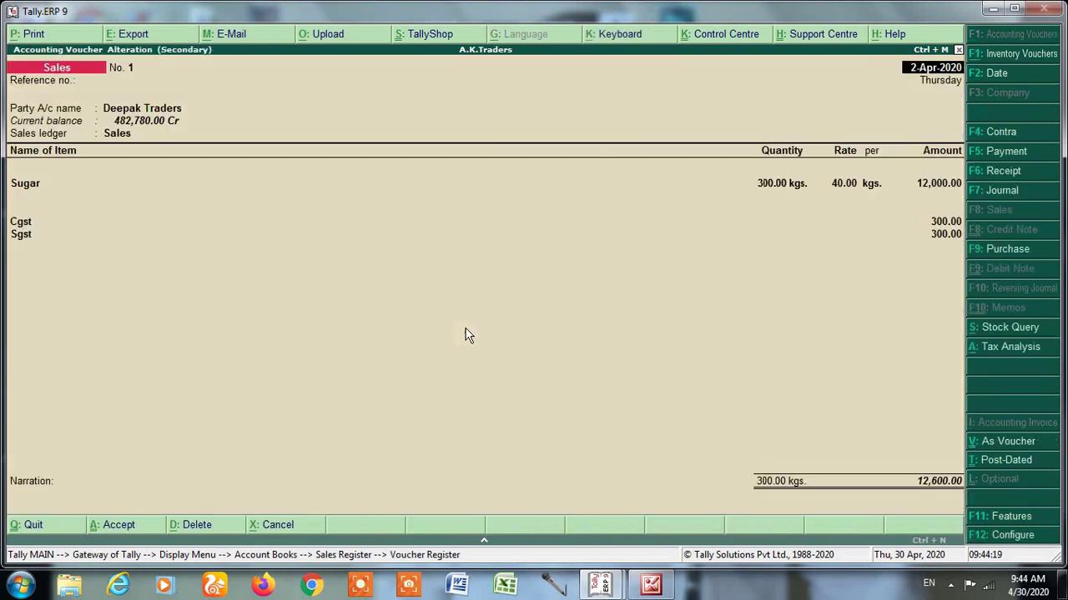
Step: Preview voucher No. 1's tax invoice enlarged, check the company and buyer address, GST and contact details, and close the preview
{"action": "key", "text": "alt+p"}
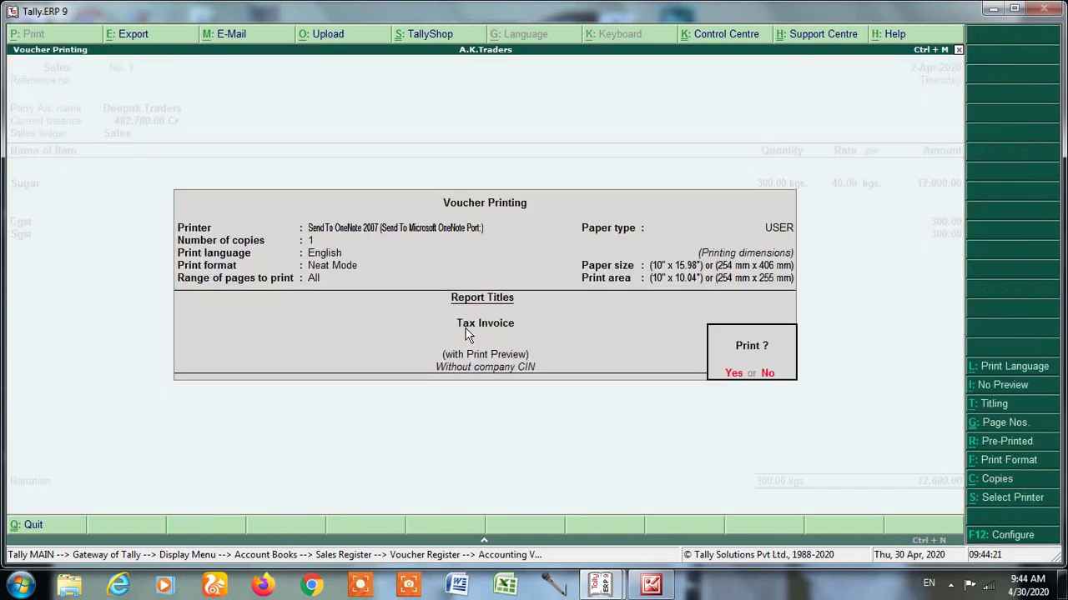
{"action": "key", "text": "Return"}
{"action": "key", "text": "Return"}
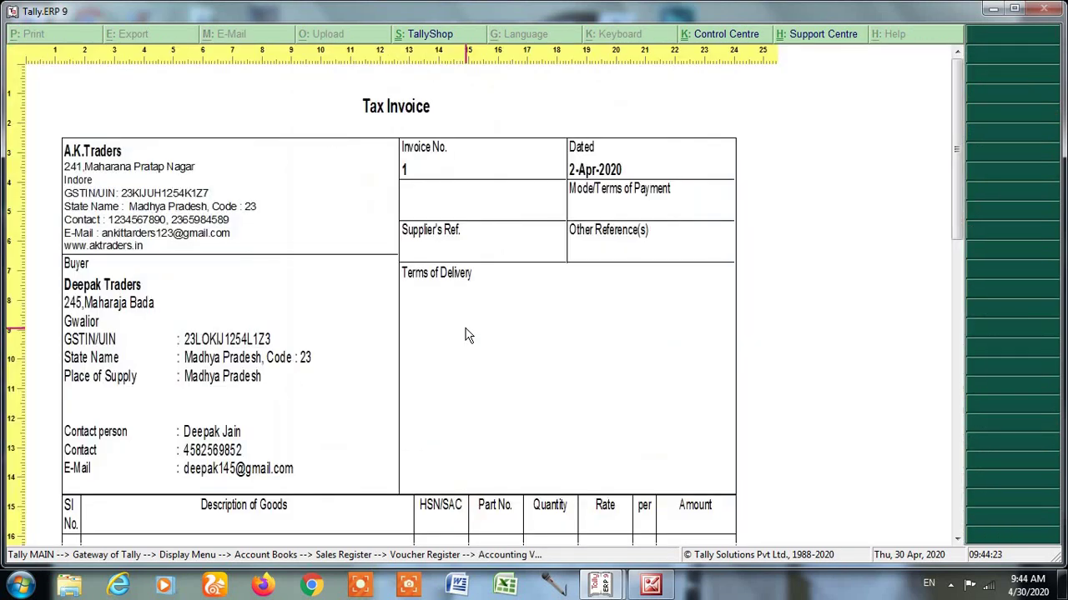
{"action": "scroll", "coordinate": [493, 192], "scroll_direction": "down", "scroll_amount": 1}
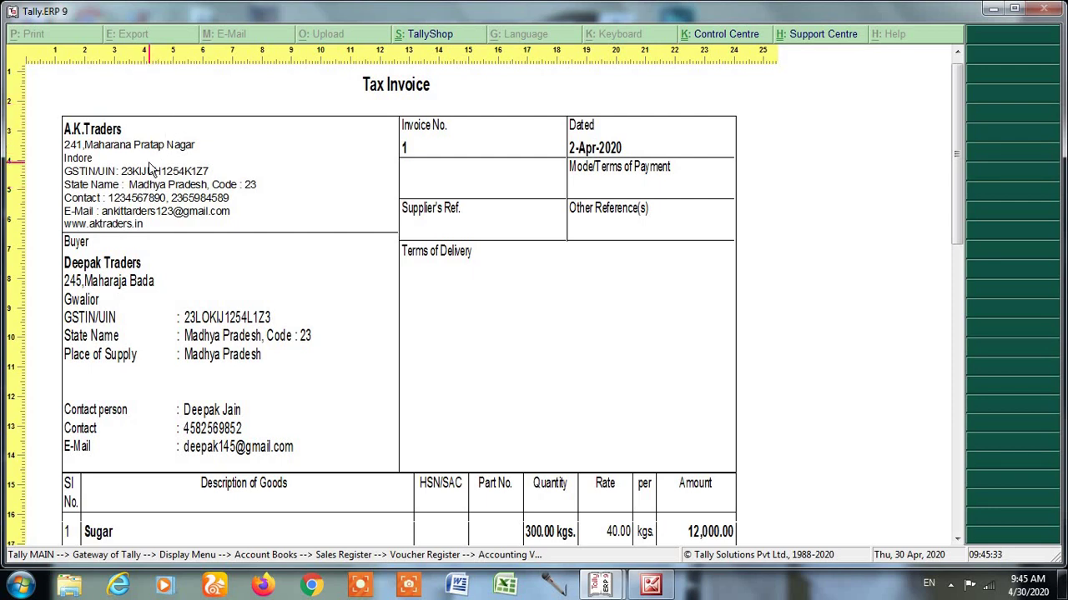
{"action": "left_click", "coordinate": [227, 164]}
{"action": "key", "text": "Escape"}
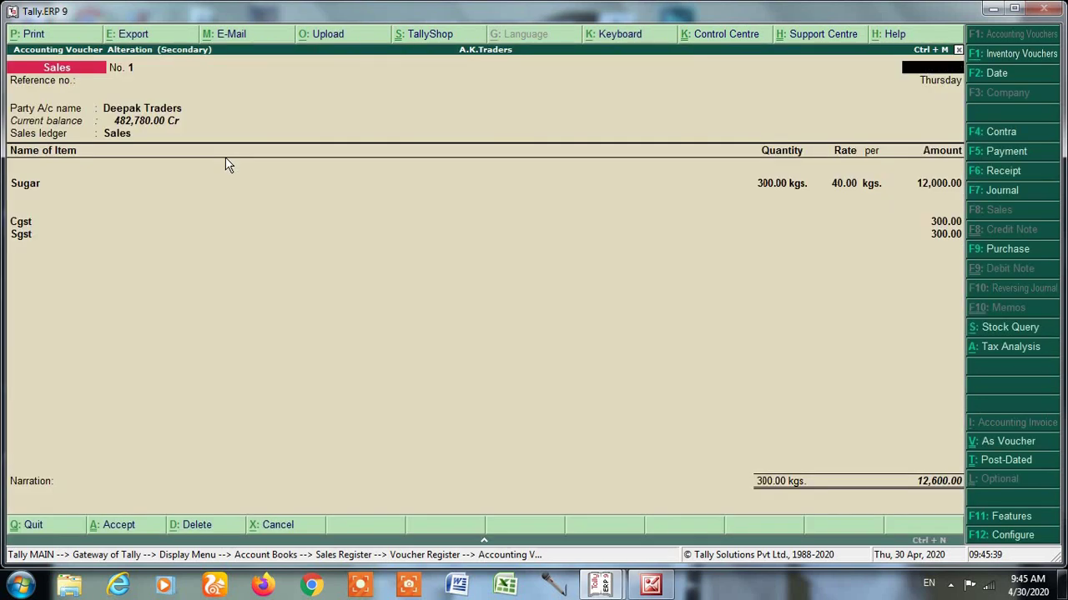
Step: Quit voucher No. 1 and leave the A.K.Traders Sales Register for Account Books
{"action": "key", "text": "Escape"}
{"action": "key", "text": "Return"}
{"action": "key", "text": "Escape"}
{"action": "key", "text": "Escape"}
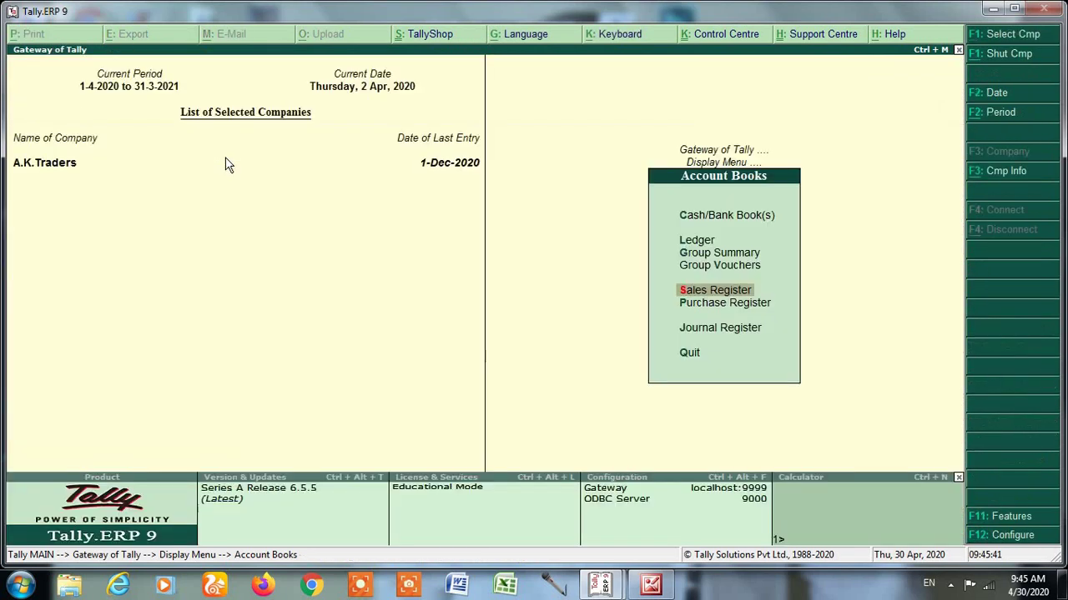